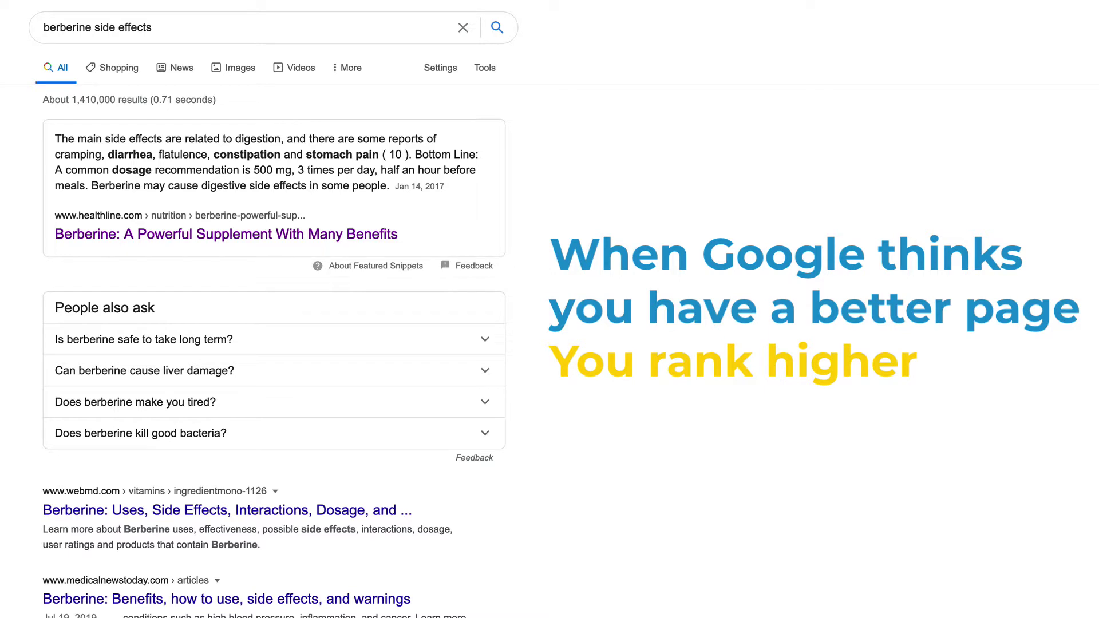
Select the 'berberine side effects' query in the Google search box and dismiss the suggestions
scroll(275, 343, "down", 1)
scroll(275, 344, "up", 1)
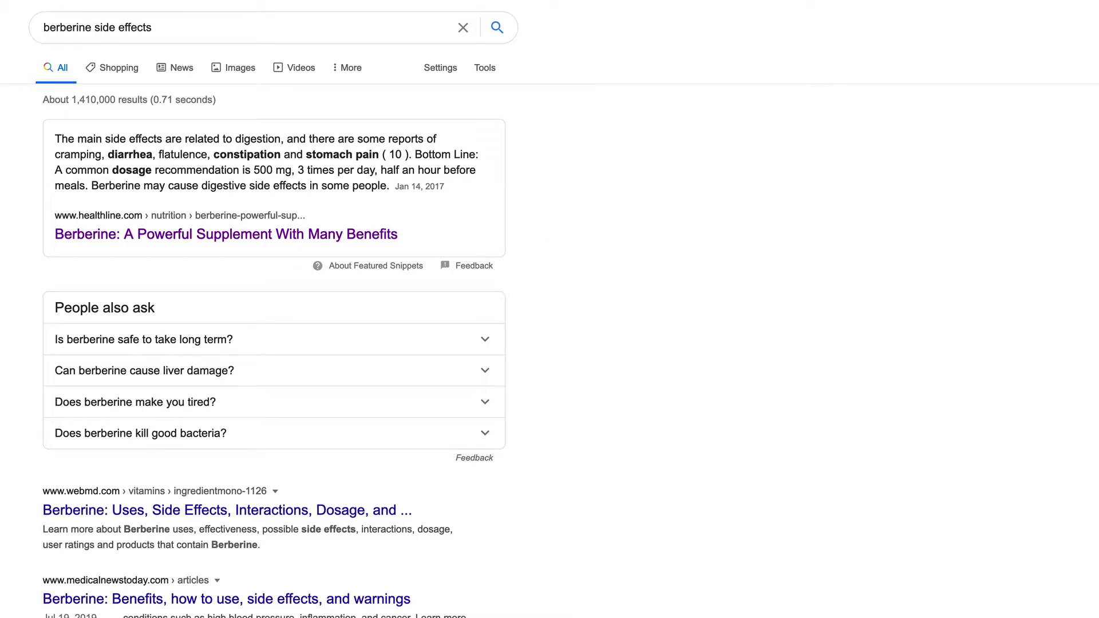
scroll(550, 309, "down", 1)
scroll(549, 309, "up", 1)
left_click_drag(46, 27, 198, 29)
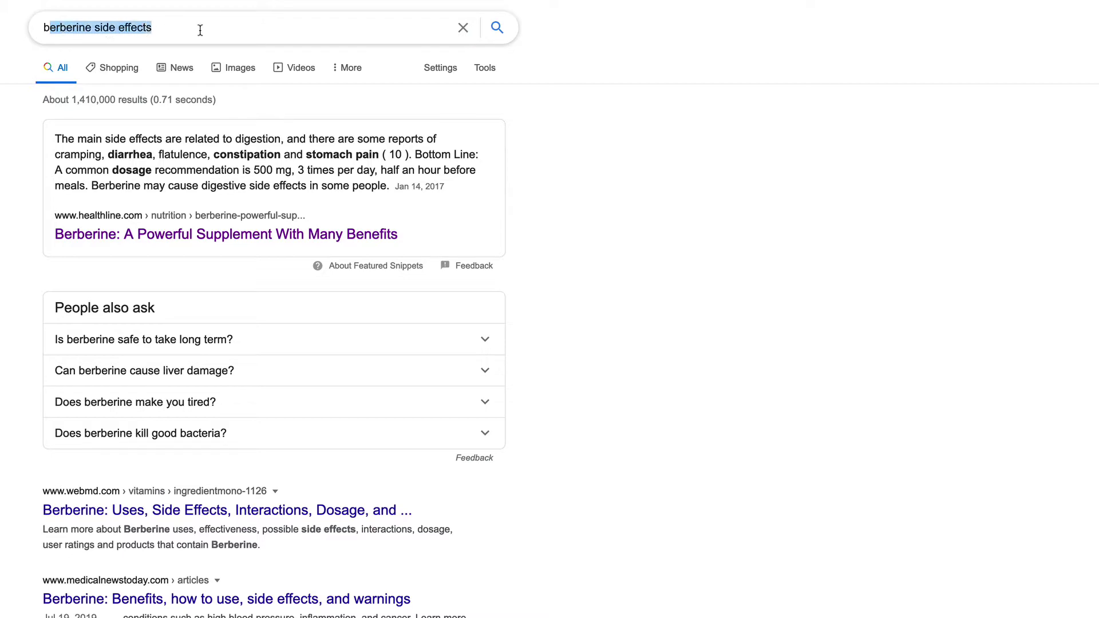
left_click(200, 30)
key("Escape")
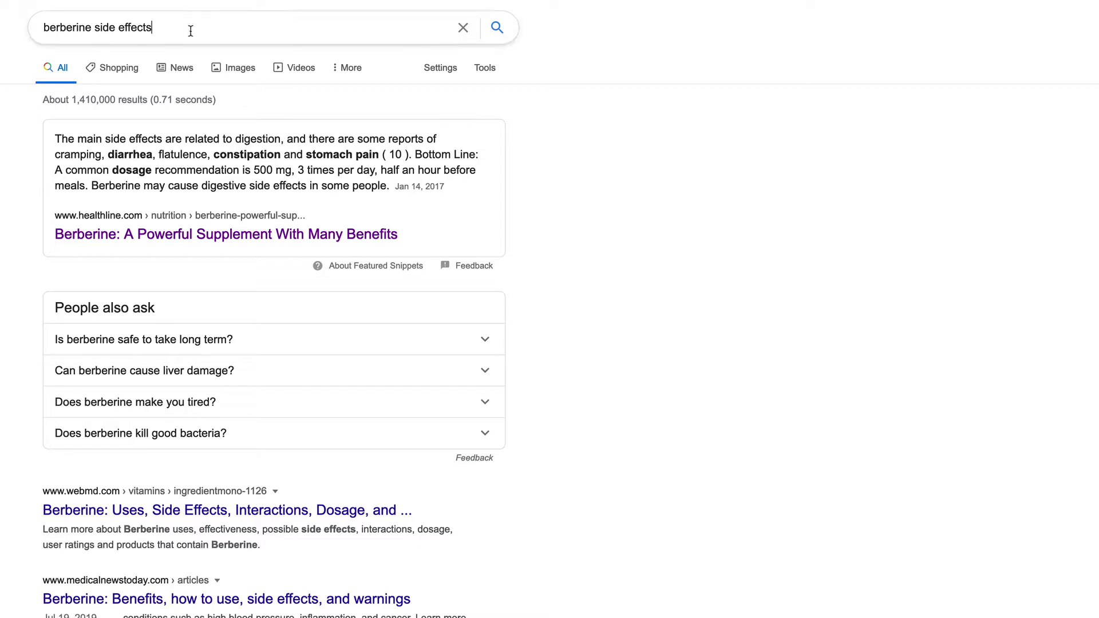
left_click_drag(191, 29, 8, 34)
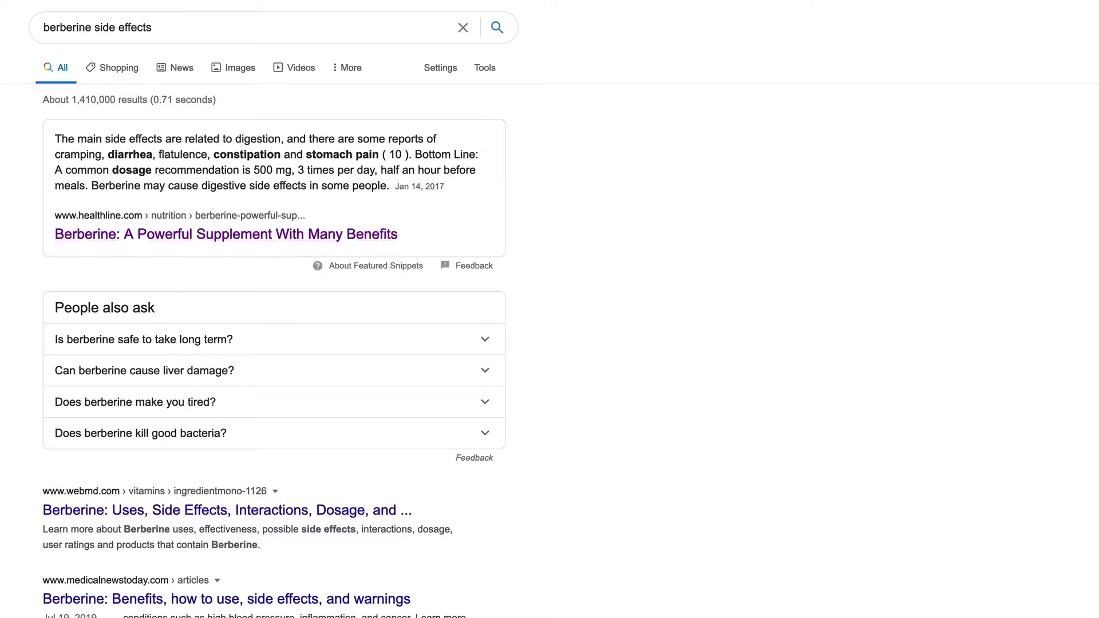
Skim down the Healthline berberine article and scroll back up to its top
scroll(92, 319, "down", 2)
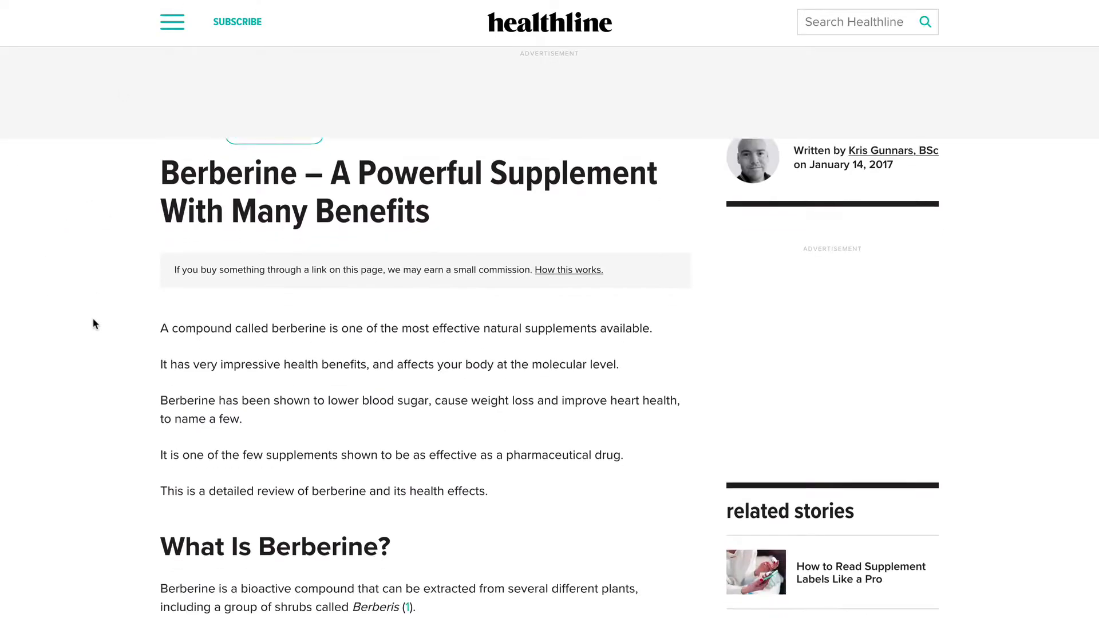
scroll(94, 324, "down", 20)
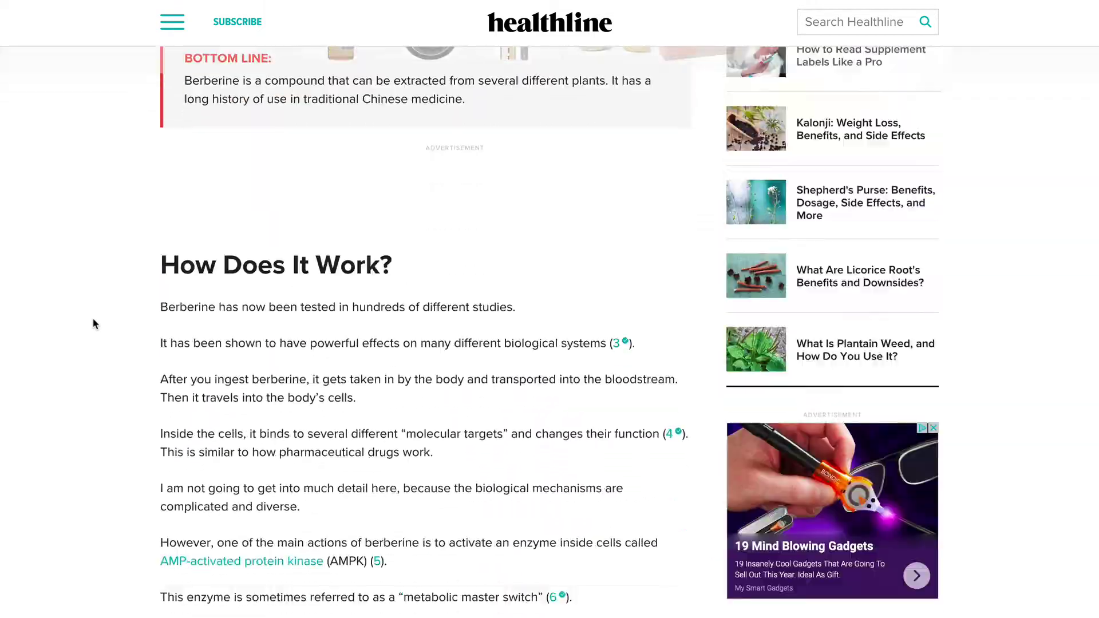
scroll(94, 324, "down", 20)
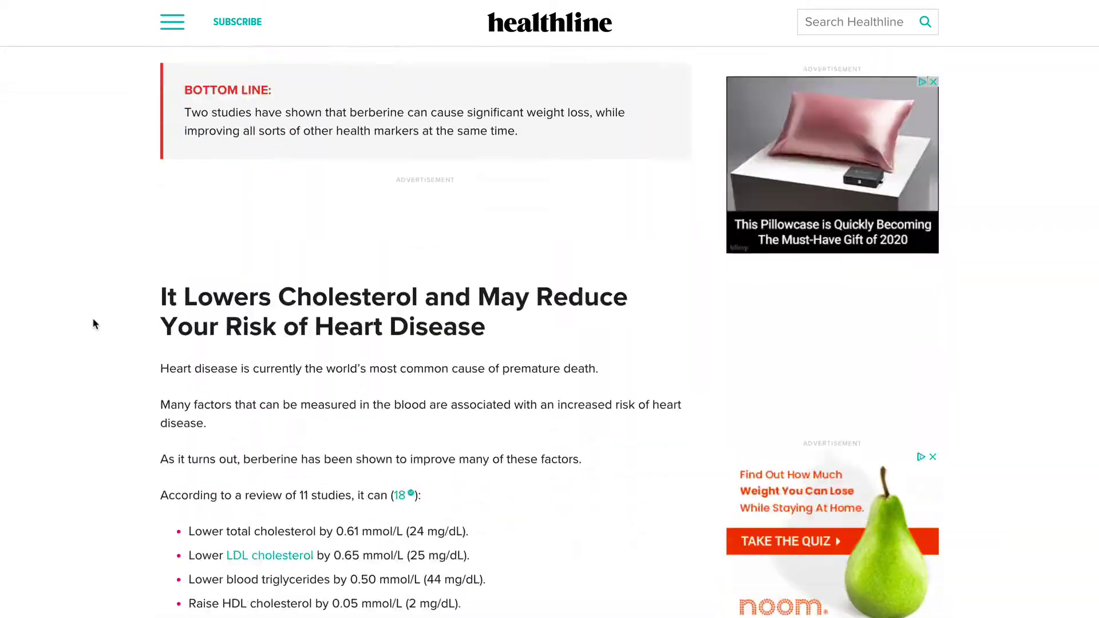
scroll(95, 324, "down", 20)
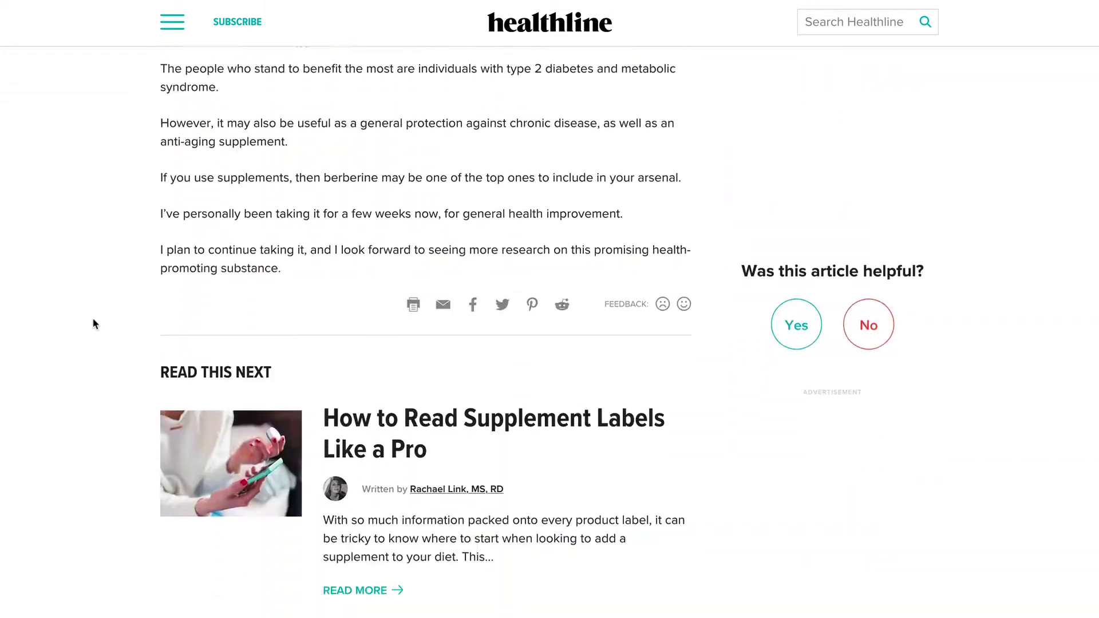
scroll(94, 324, "up", 20)
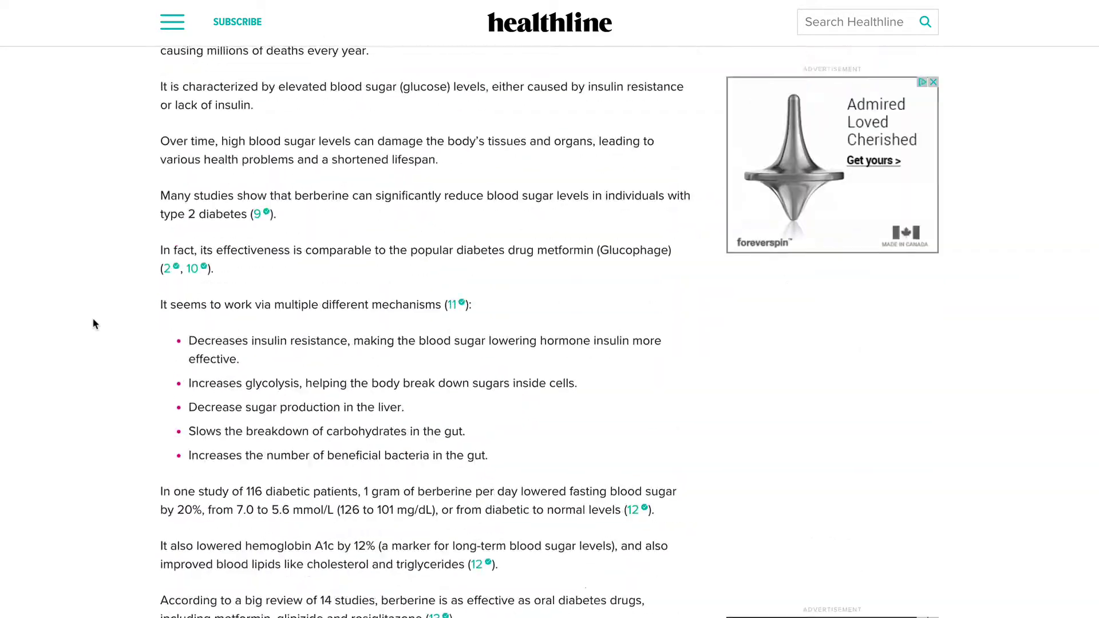
scroll(94, 324, "up", 20)
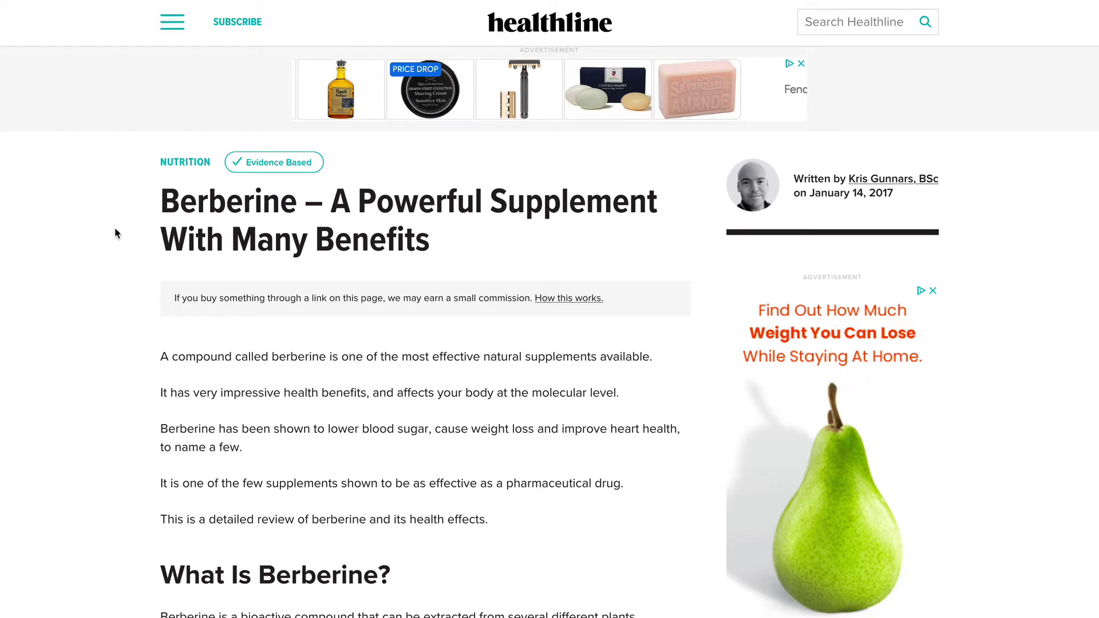
key("alt+Left")
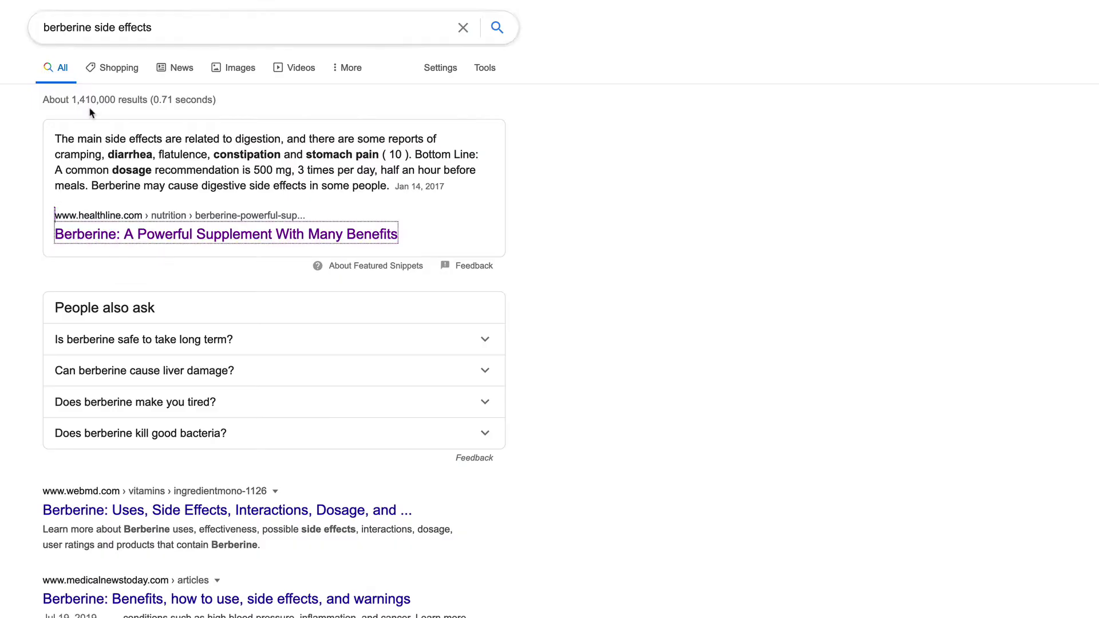
left_click(22, 235)
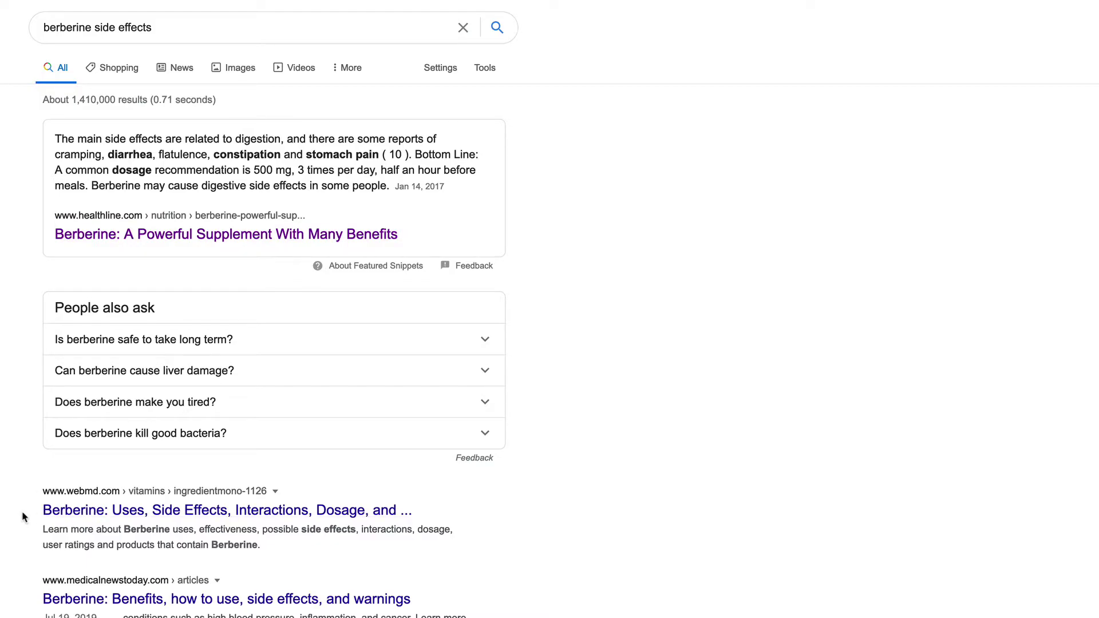
scroll(23, 516, "down", 10)
scroll(23, 516, "down", 15)
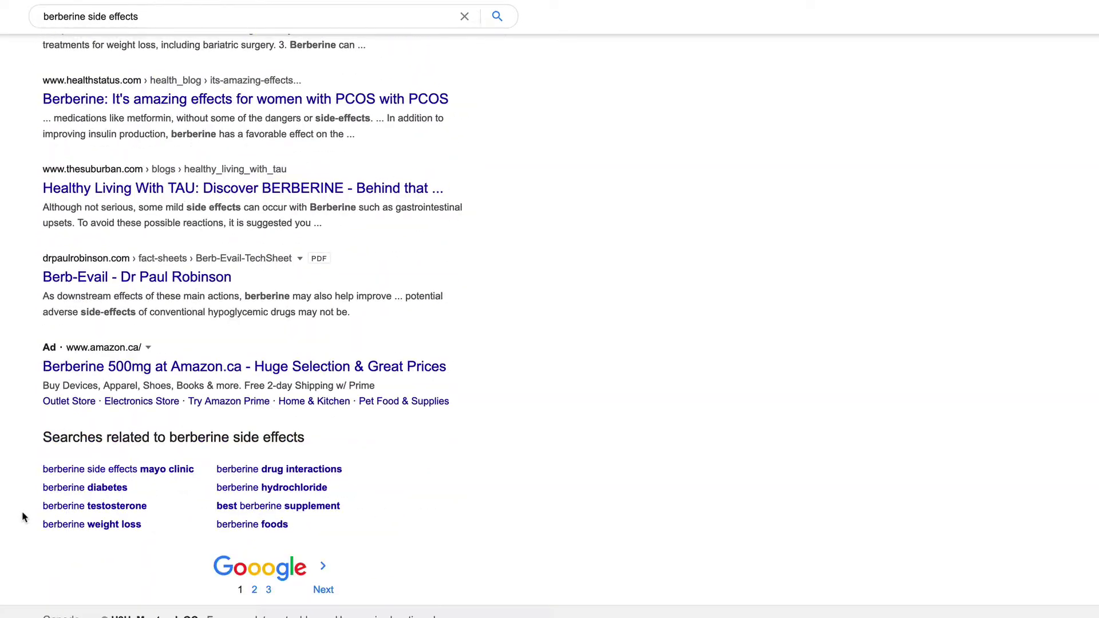
scroll(23, 516, "up", 2)
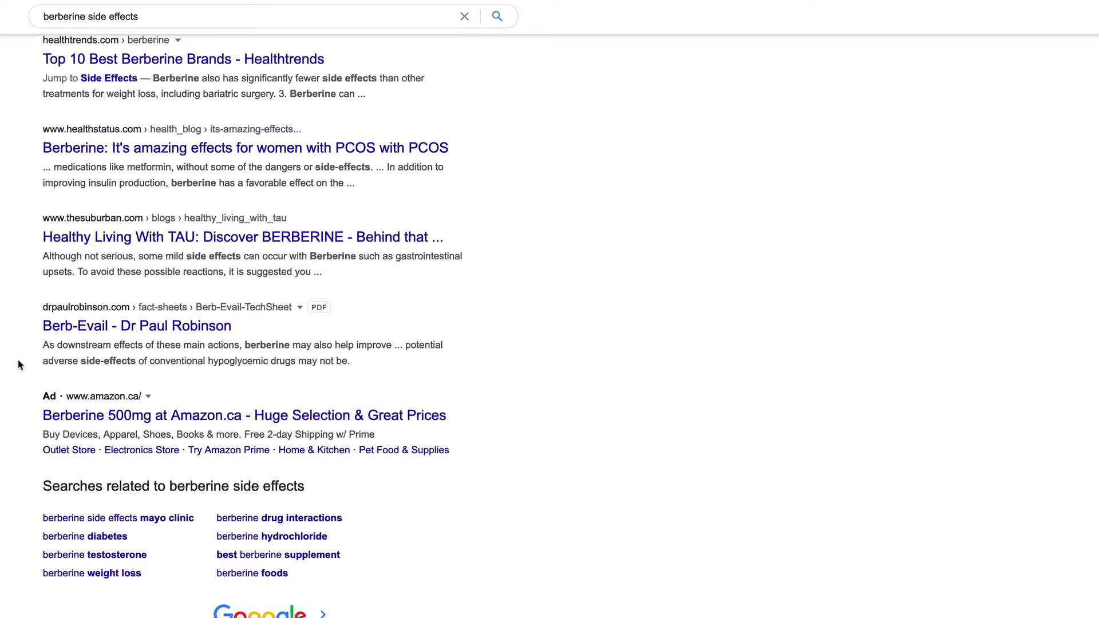
scroll(19, 365, "up", 2)
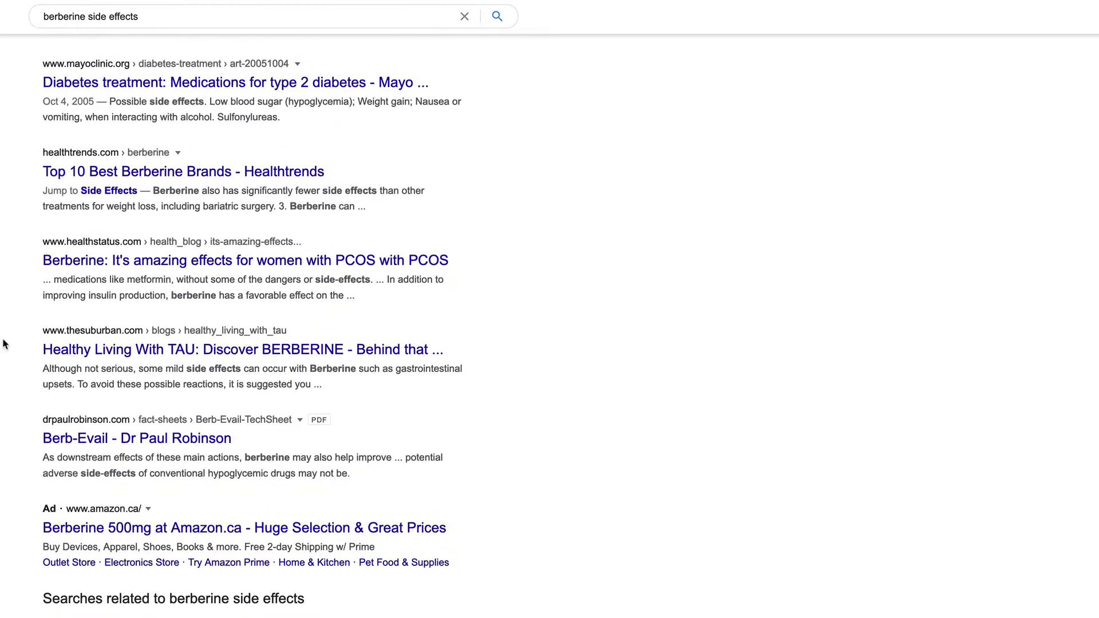
scroll(31, 303, "up", 15)
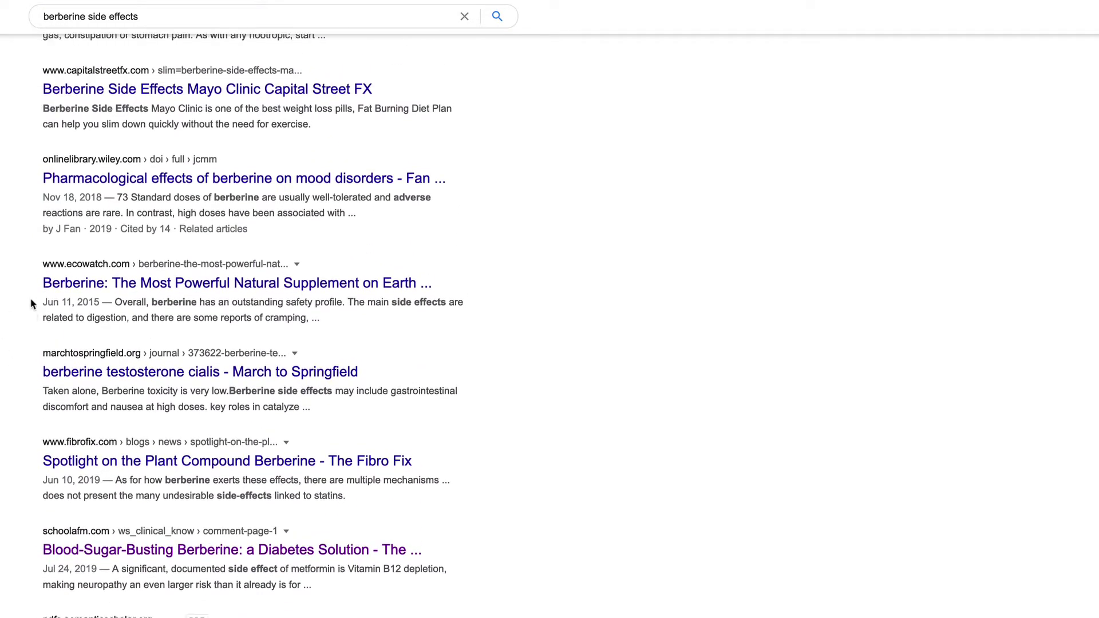
scroll(32, 304, "up", 20)
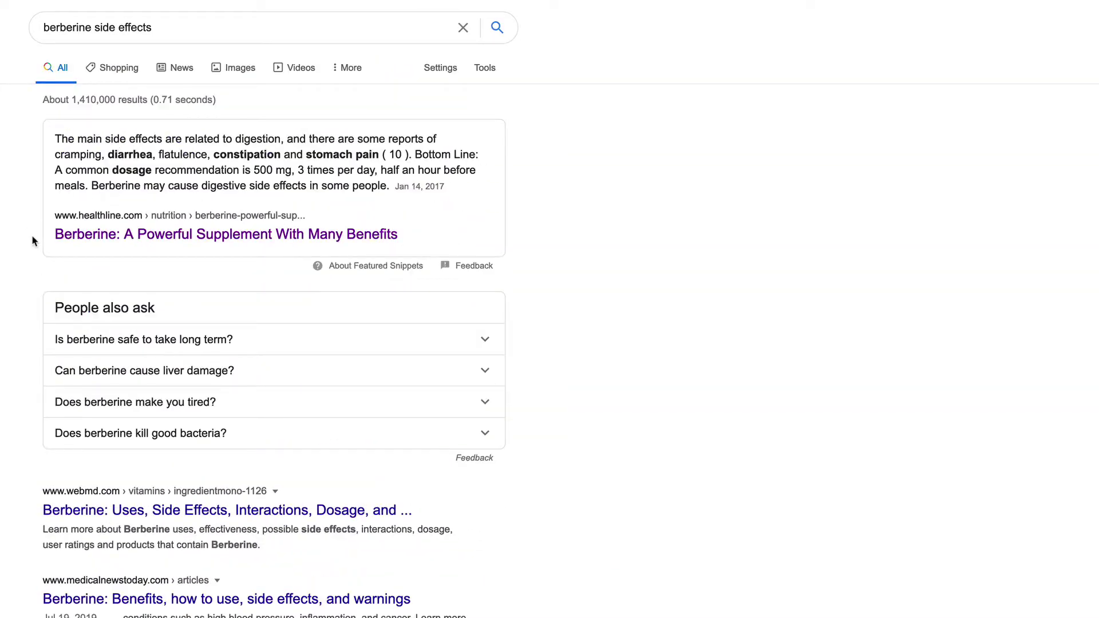
scroll(33, 239, "down", 5)
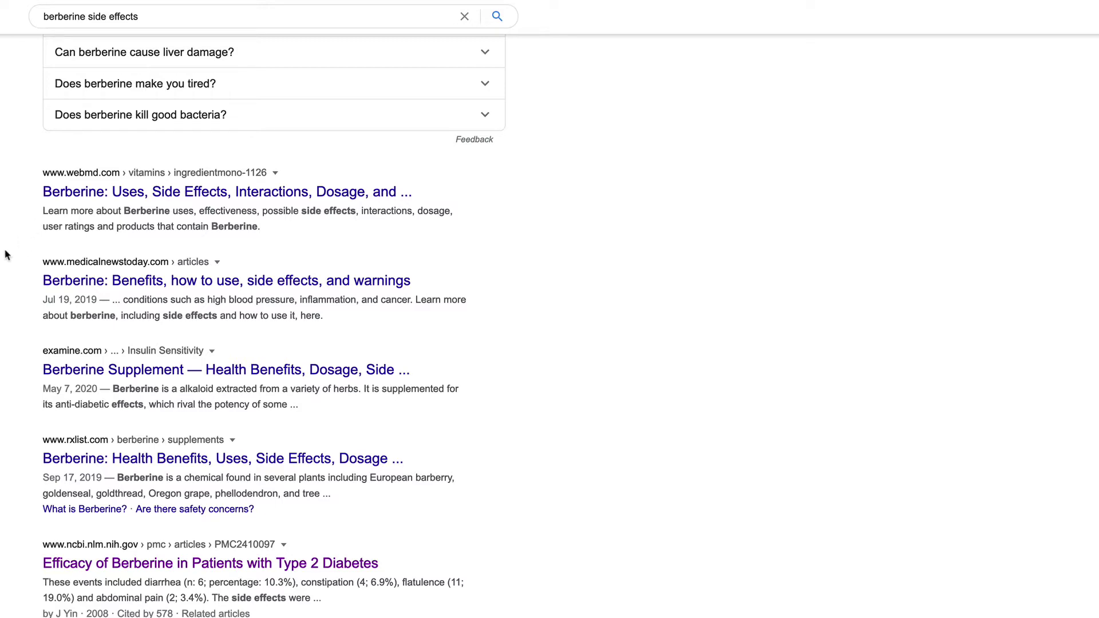
scroll(8, 252, "up", 5)
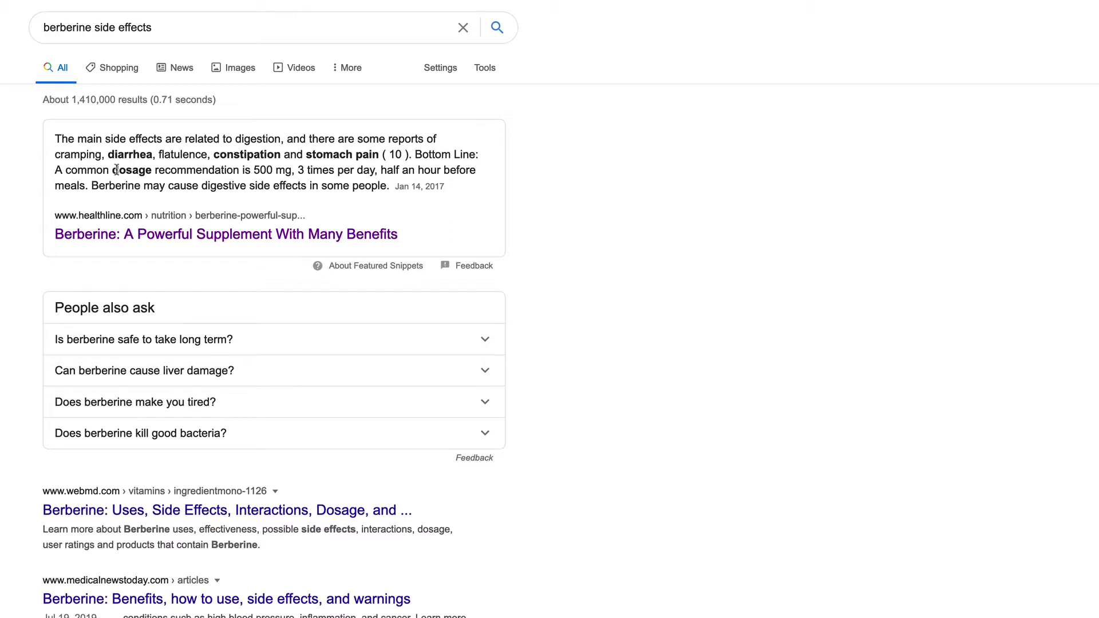
Point out 'diarrhea' and 'constipation' in the featured snippet, then reselect part of the query
double_click(123, 155)
left_click(237, 150)
double_click(237, 150)
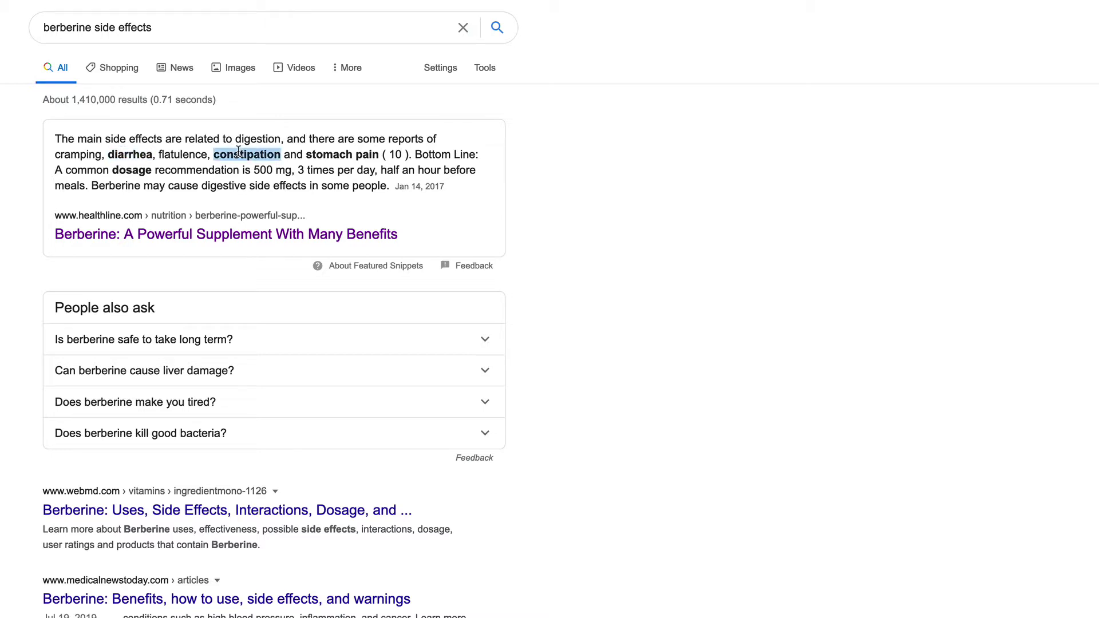
left_click(186, 19)
left_click_drag(186, 20, 70, 27)
left_click(70, 27)
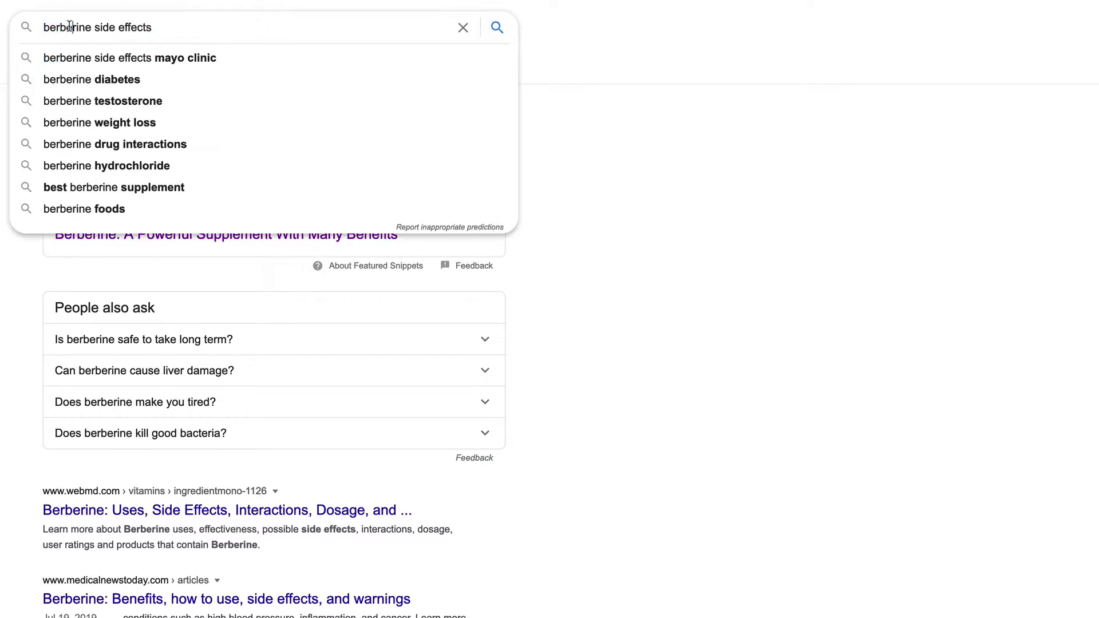
key("Escape")
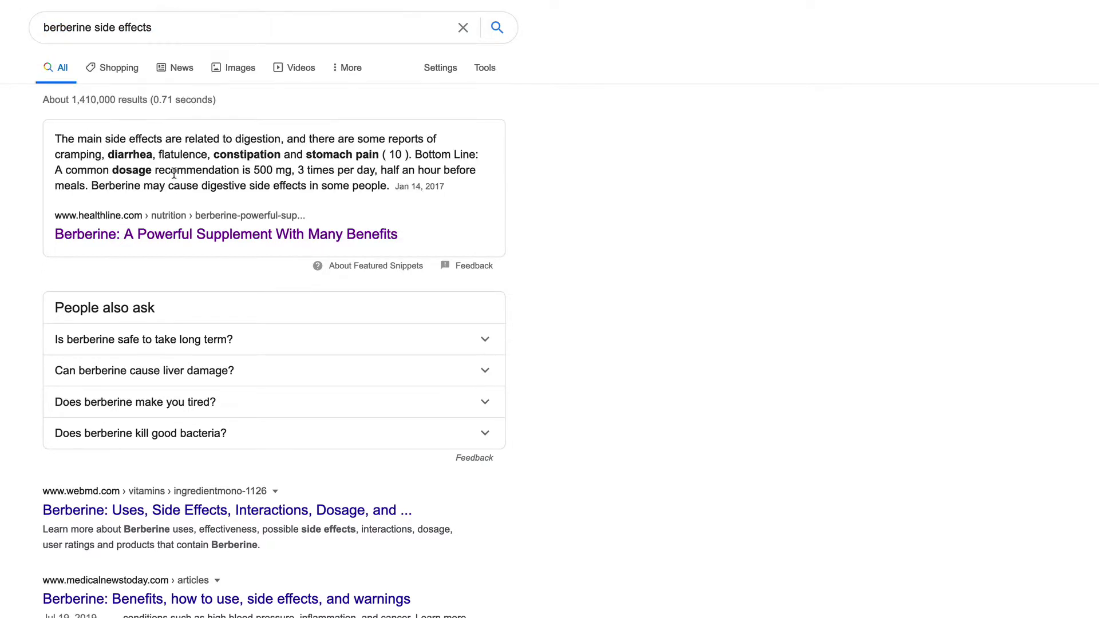
Highlight 'diarrhea', 'constipation', the whole snippet paragraph and 'dosage' in the featured snippet
double_click(135, 154)
double_click(243, 155)
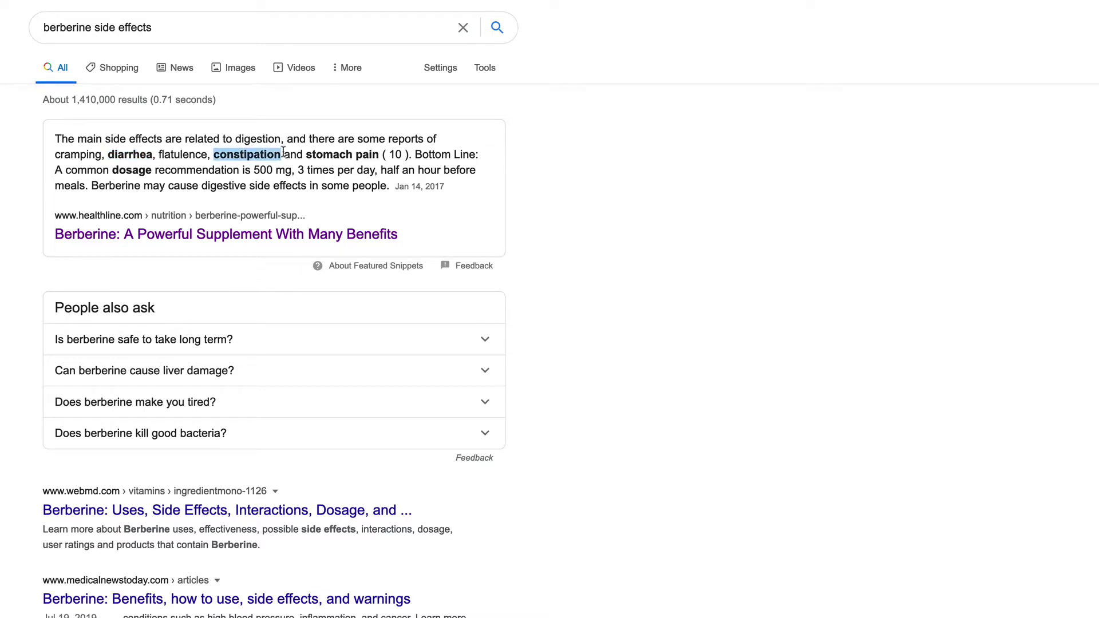
triple_click(332, 155)
left_click(327, 156)
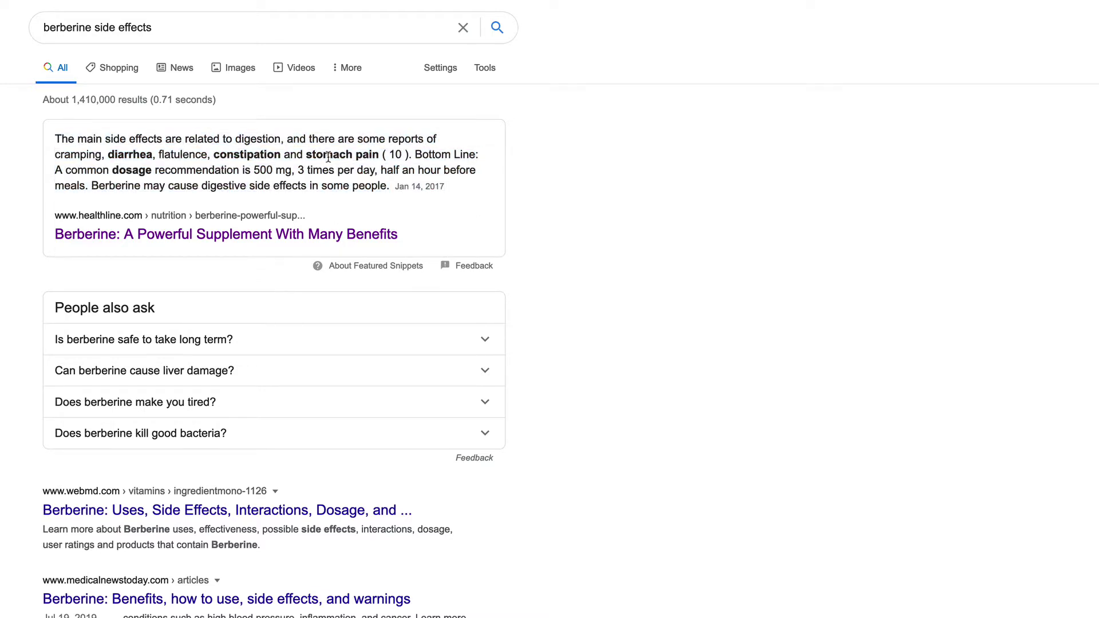
double_click(136, 171)
left_click(137, 171)
left_click_drag(124, 156, 151, 156)
left_click(172, 157)
left_click_drag(234, 156, 247, 161)
left_click(247, 161)
Open the Healthline berberine article from the snippet and glance at it
left_click(135, 236)
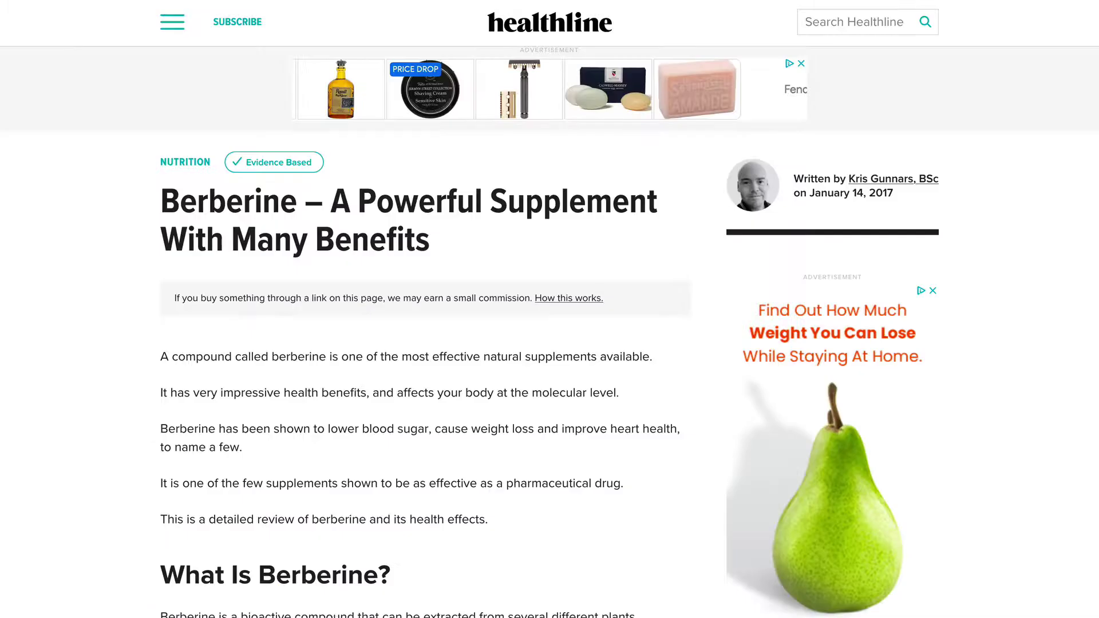
scroll(173, 395, "down", 3)
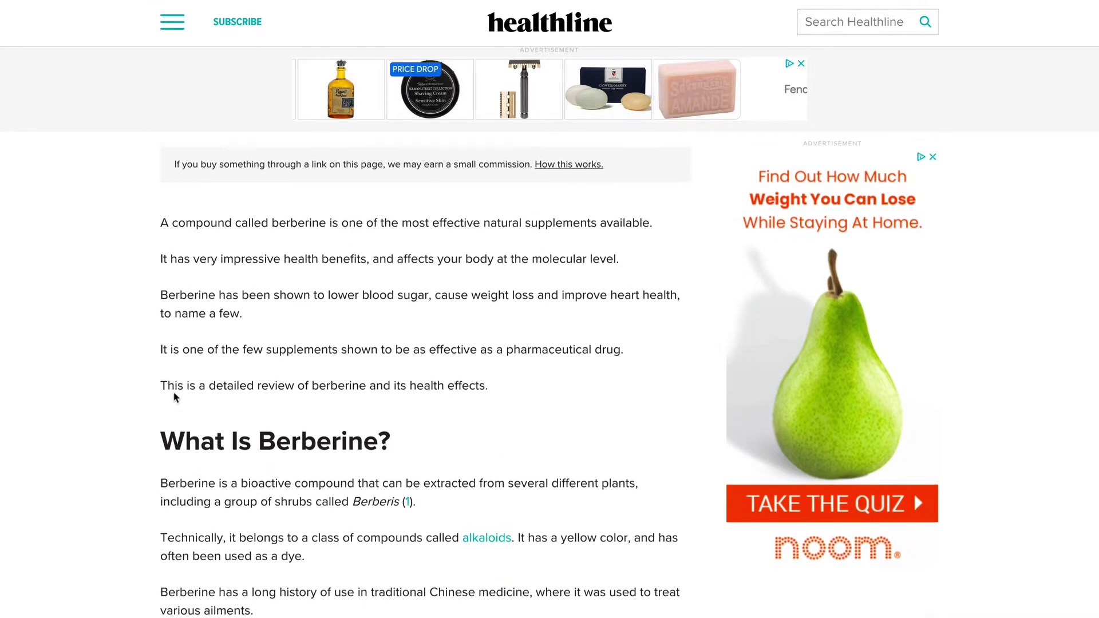
scroll(169, 393, "up", 3)
Back on the Google results, highlight 'constipation' in the snippet and scroll down
key("alt+Left")
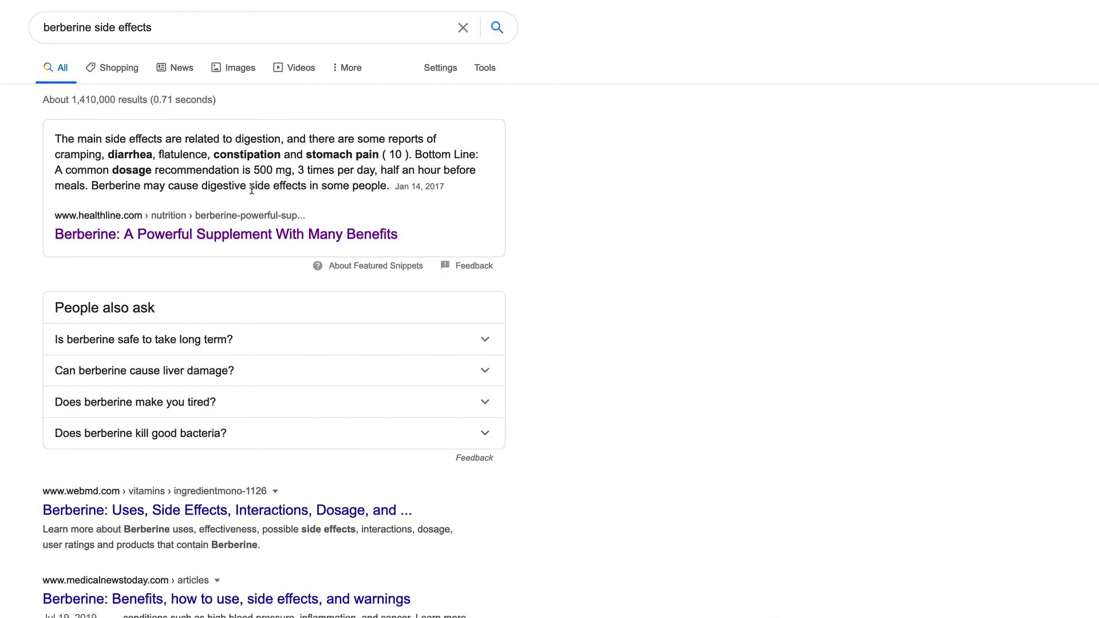
double_click(233, 155)
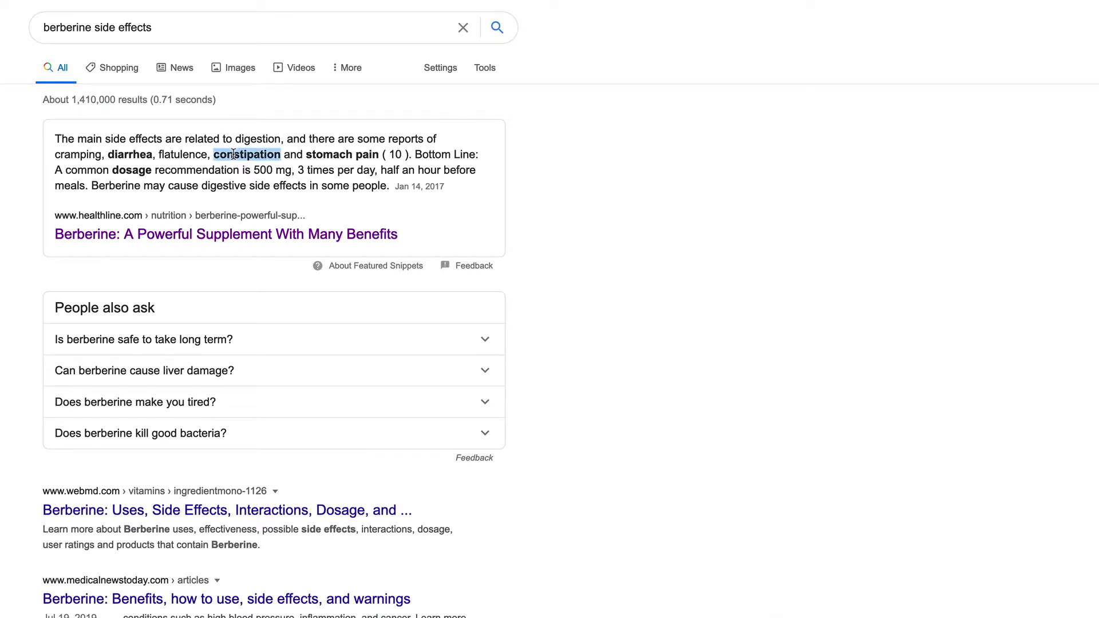
left_click(164, 161)
scroll(166, 165, "down", 1)
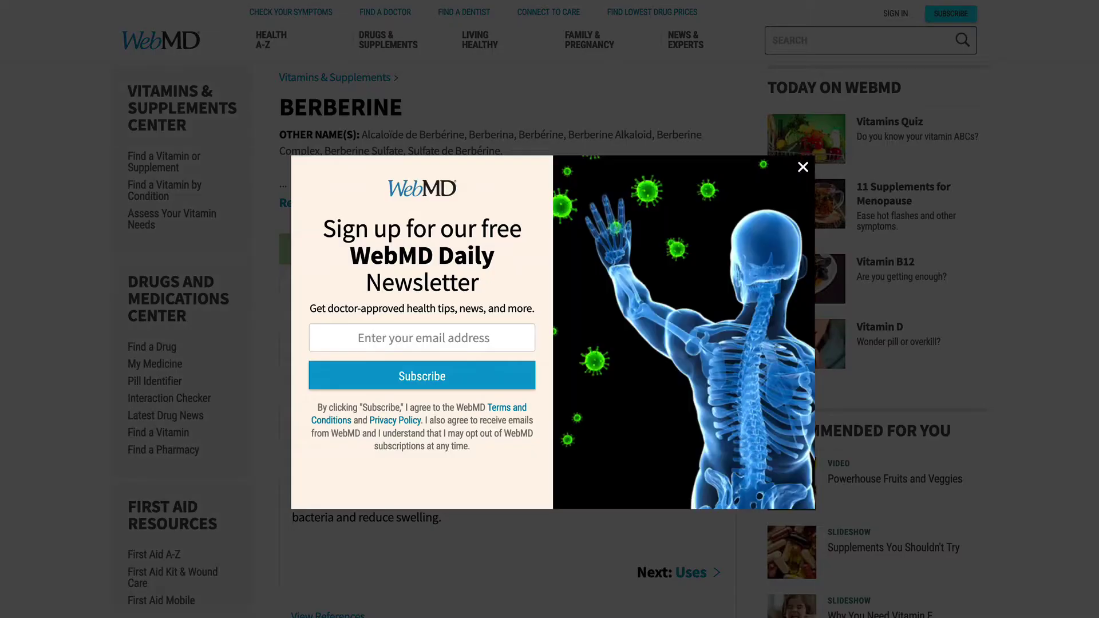
Close the newsletter popup and view the Uses & Effectiveness section of WebMD's Berberine page
left_click(803, 169)
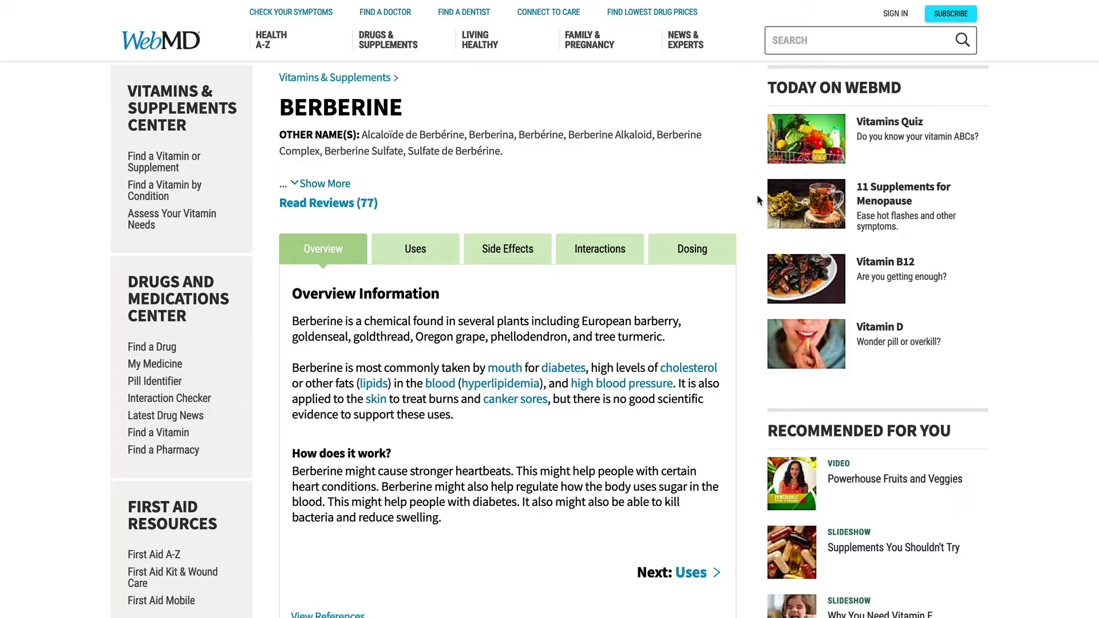
scroll(461, 368, "down", 5)
scroll(460, 368, "up", 3)
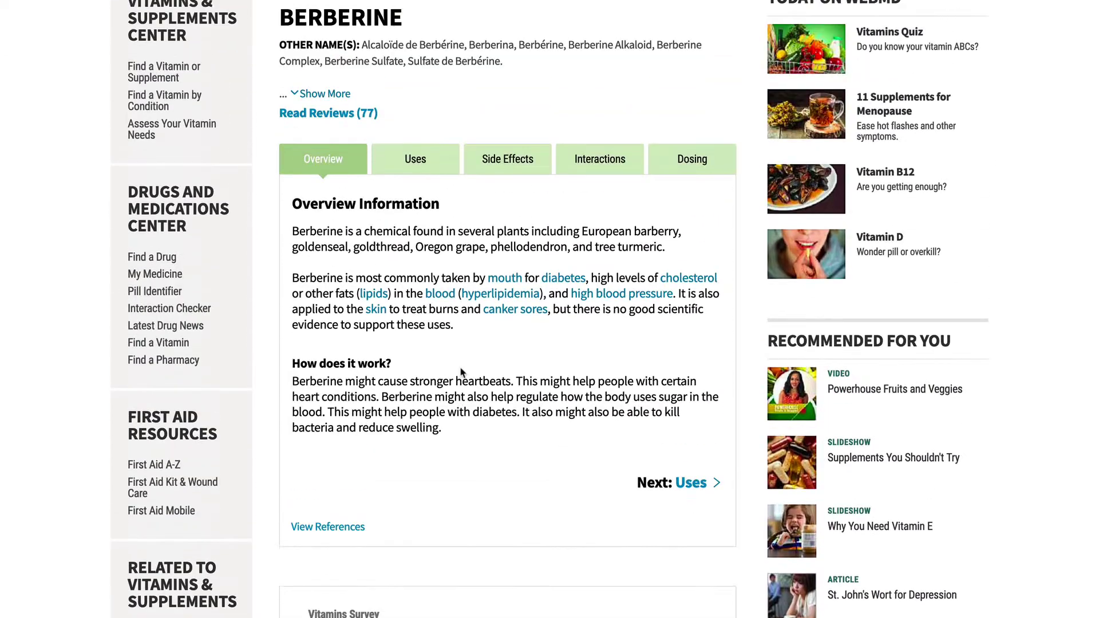
left_click(416, 158)
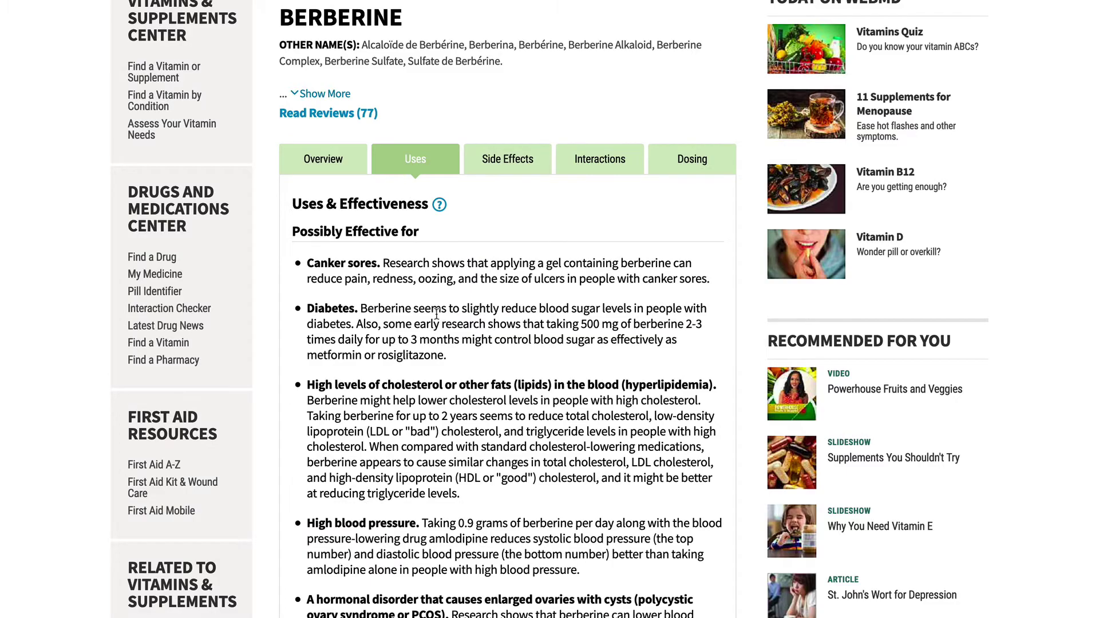
scroll(436, 309, "down", 3)
scroll(507, 309, "up", 5)
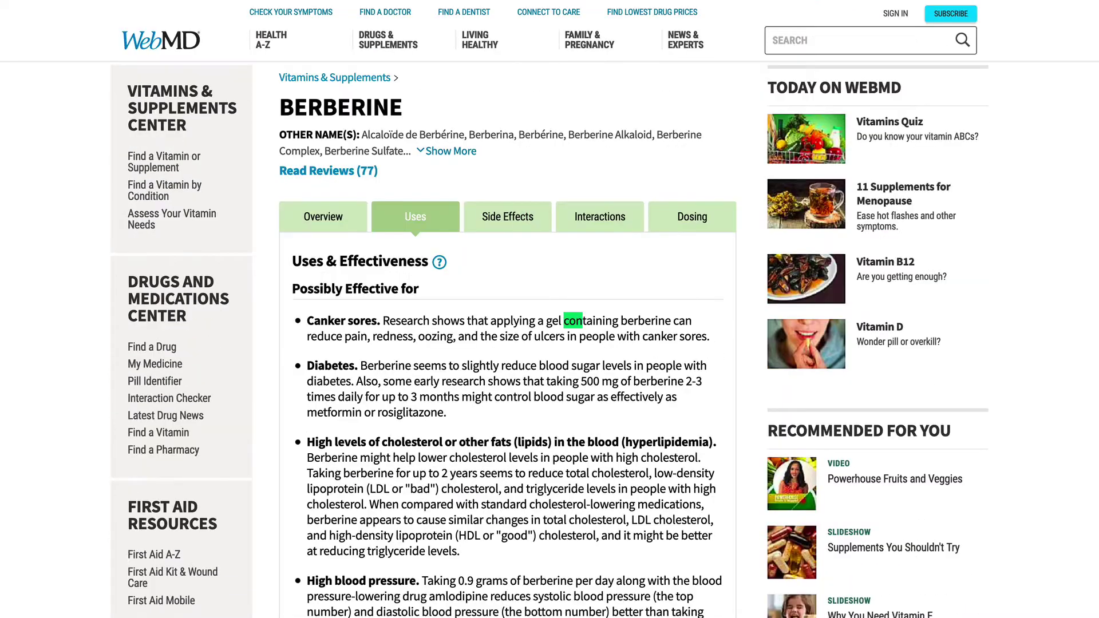
scroll(507, 309, "down", 20)
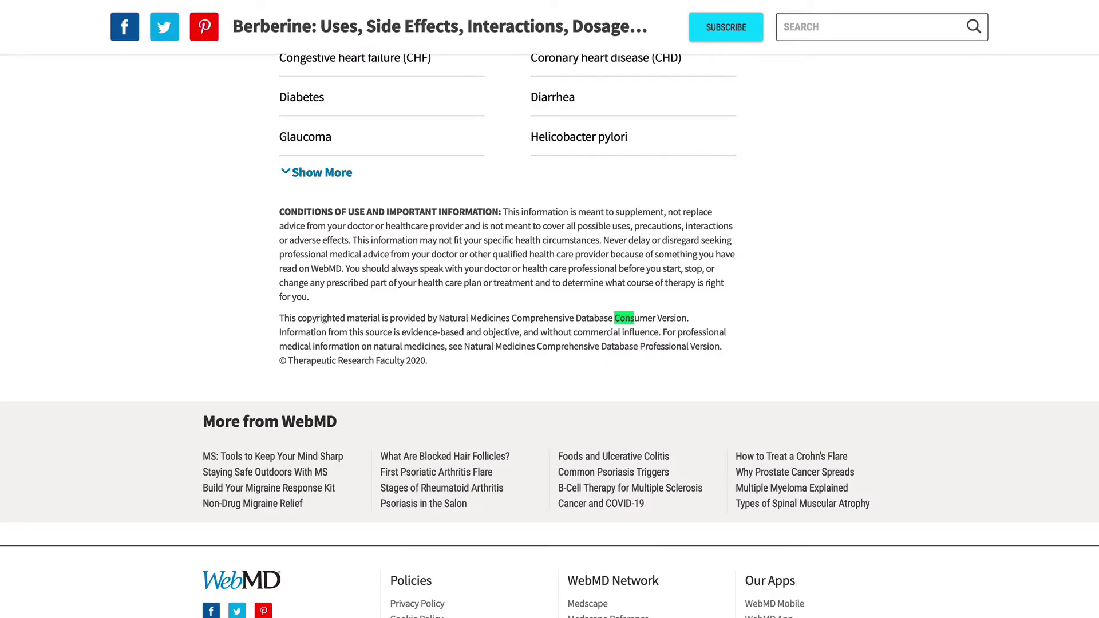
scroll(484, 271, "up", 15)
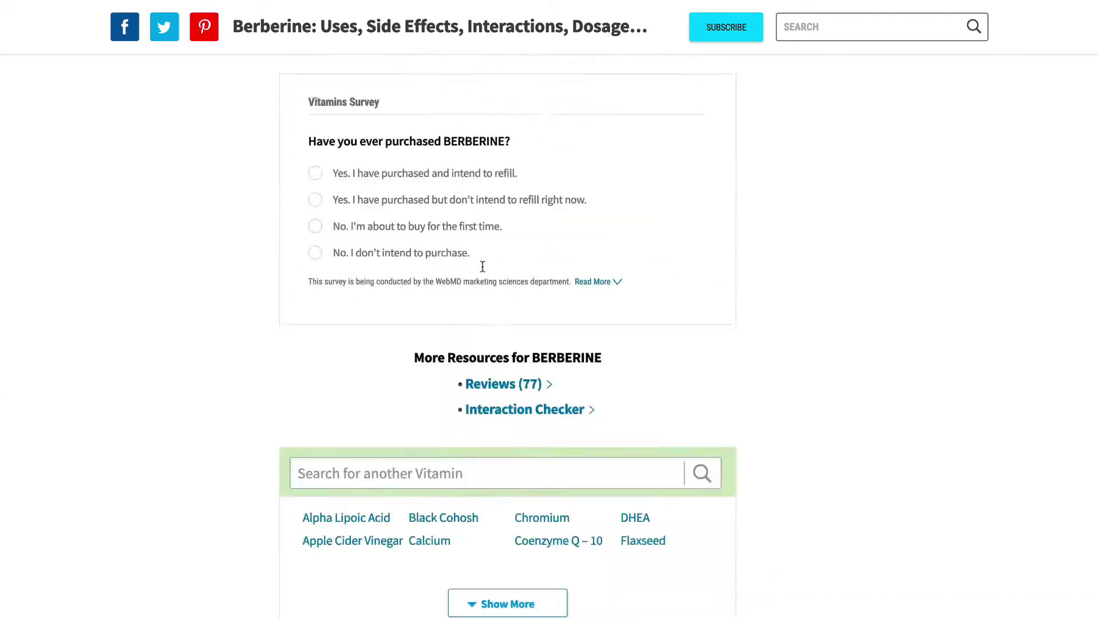
scroll(483, 271, "up", 10)
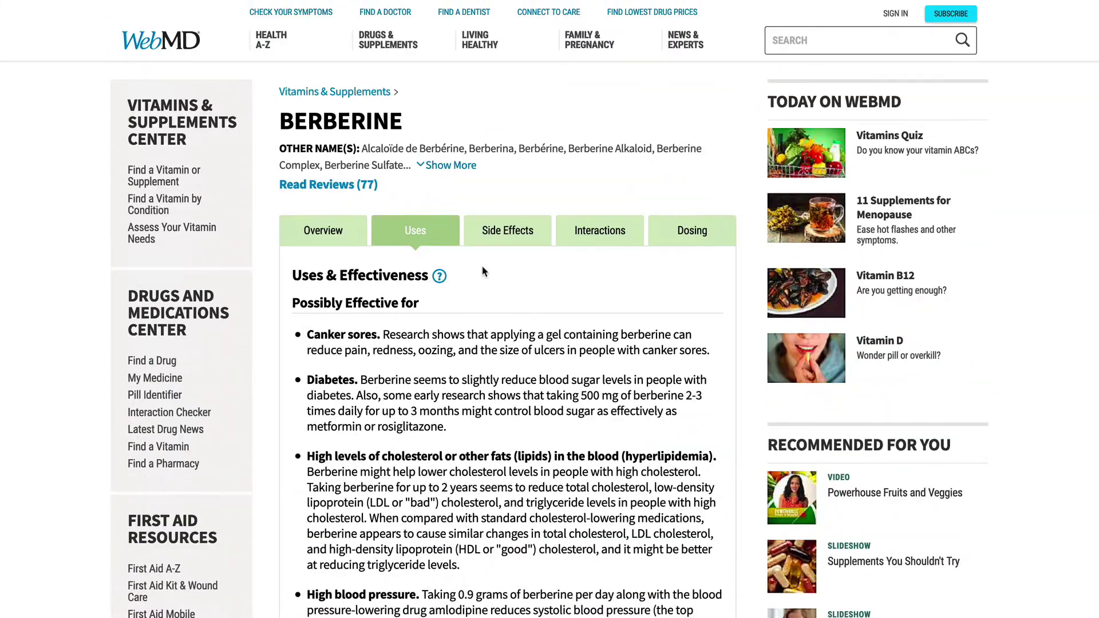
Switch between the Side Effects, Overview and Uses sections, highlighting 'diarrhea' and 'constipation'
left_click(503, 245)
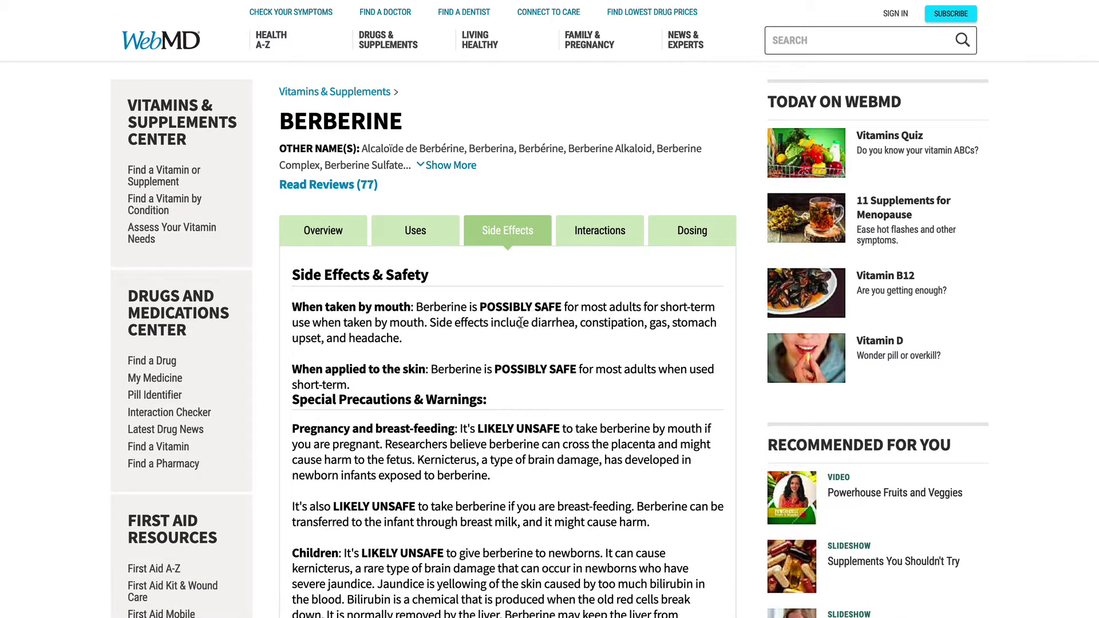
double_click(548, 327)
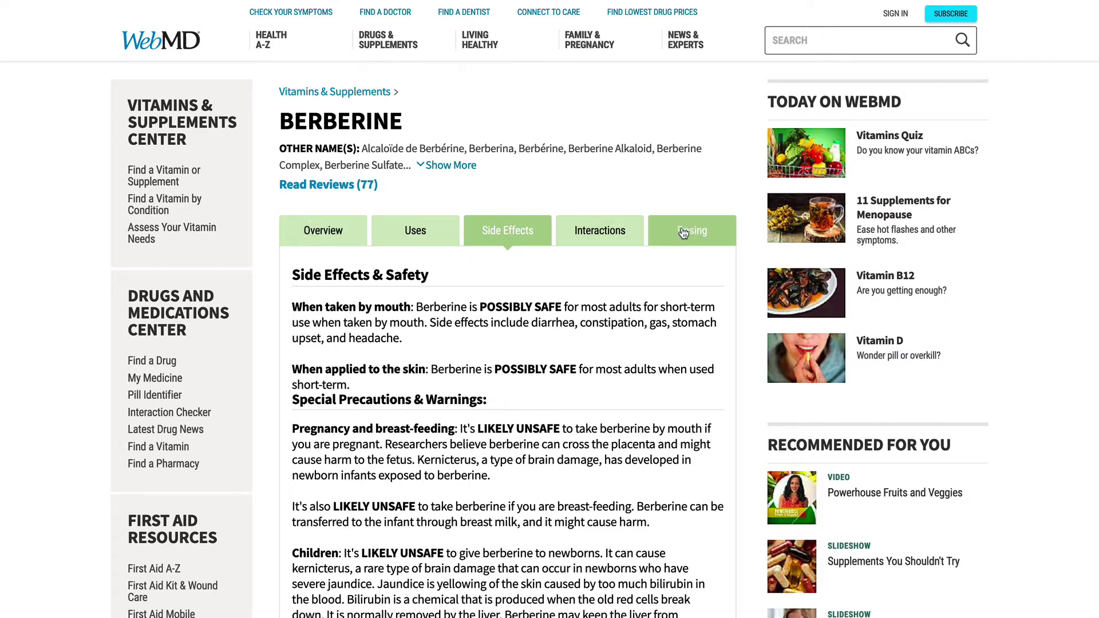
left_click(318, 236)
left_click(388, 236)
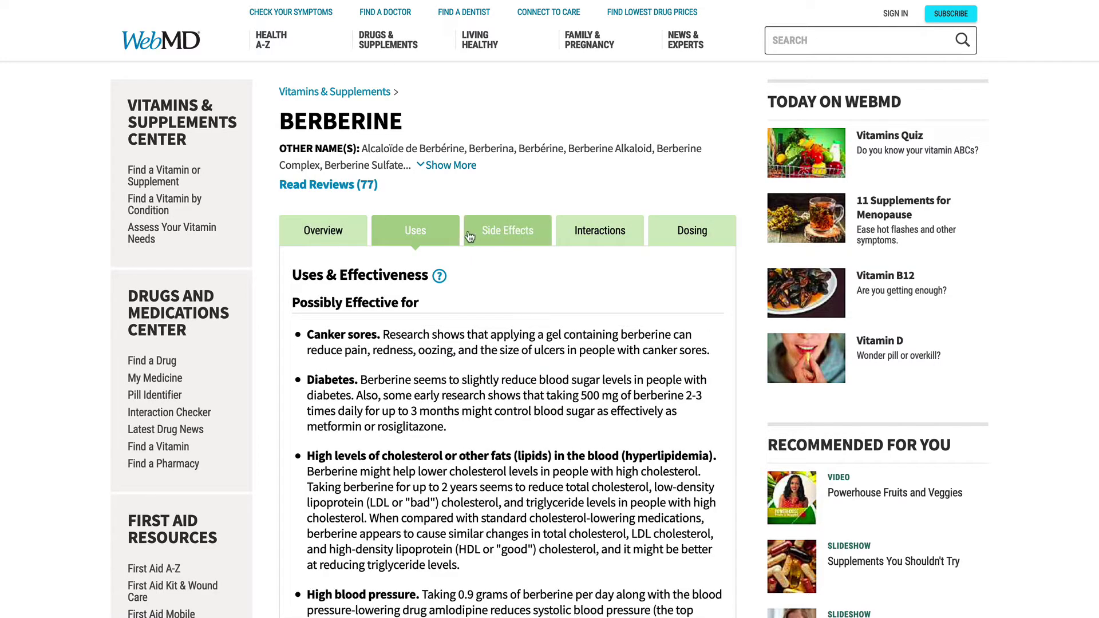
scroll(409, 236, "down", 3)
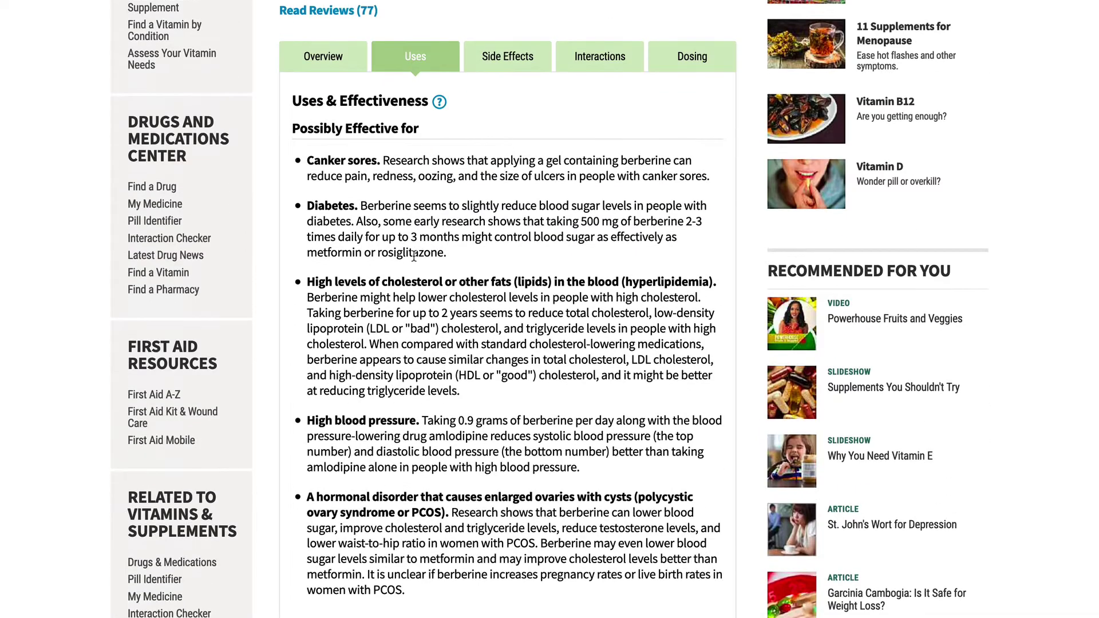
scroll(413, 256, "up", 3)
left_click(322, 230)
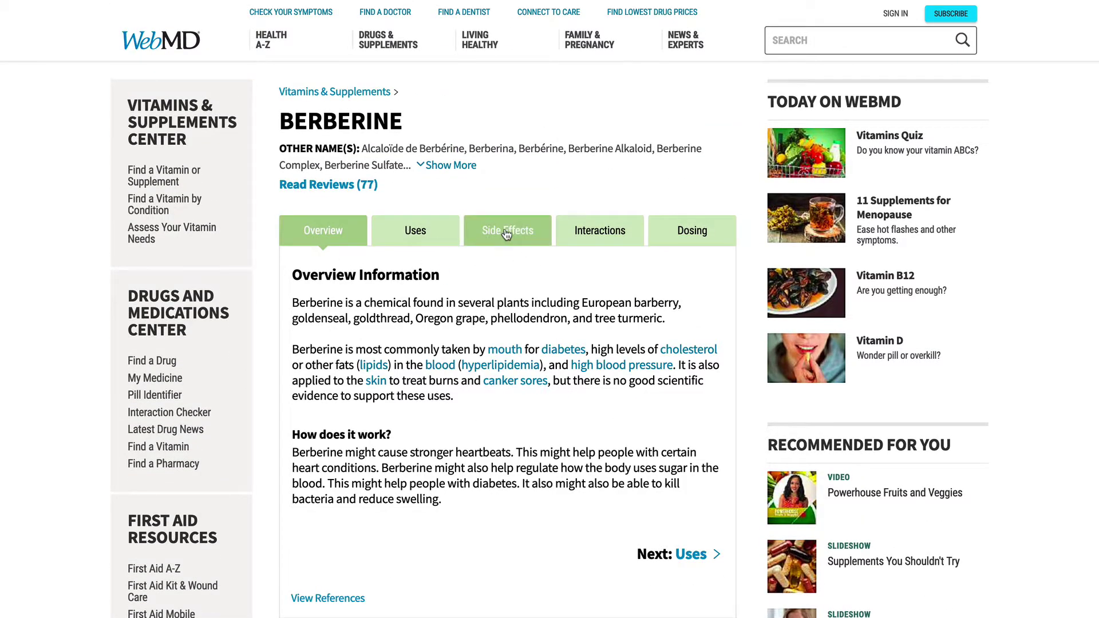
left_click(523, 243)
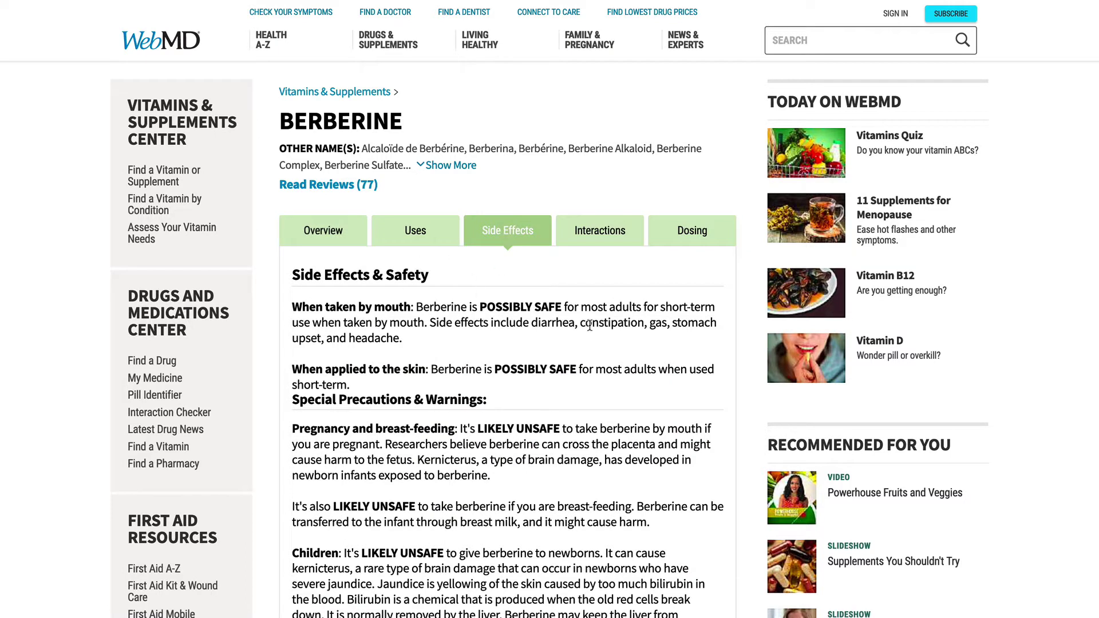
double_click(547, 322)
double_click(597, 322)
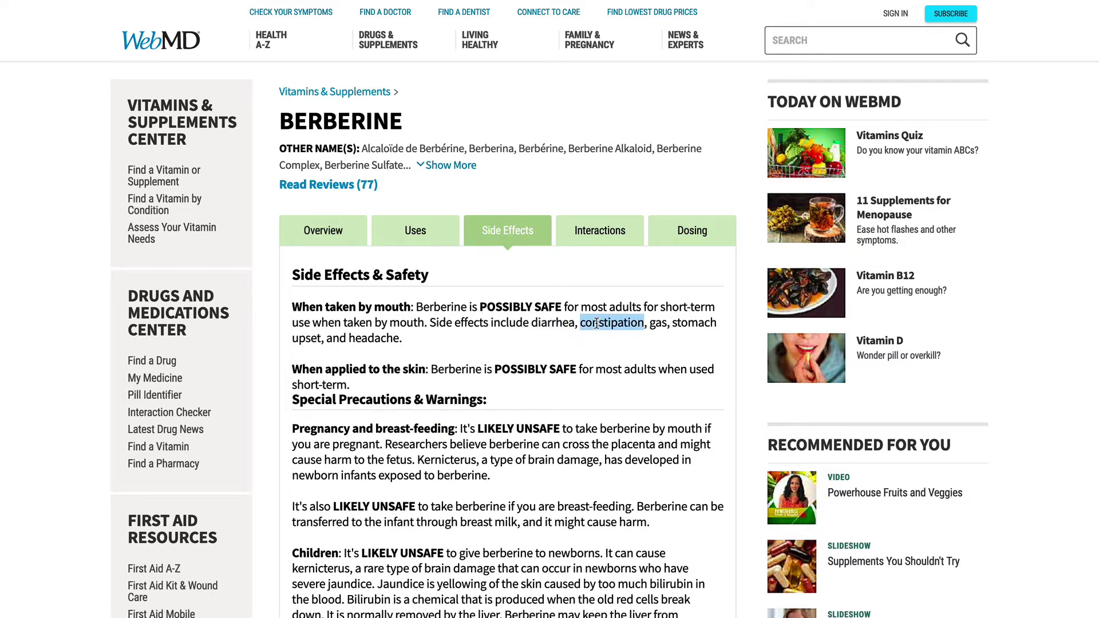
Briefly return to Google, come back to WebMD, and select the listed side effects text
key("alt+Left")
key("alt+Right")
left_click_drag(687, 323, 309, 339)
left_click(309, 339)
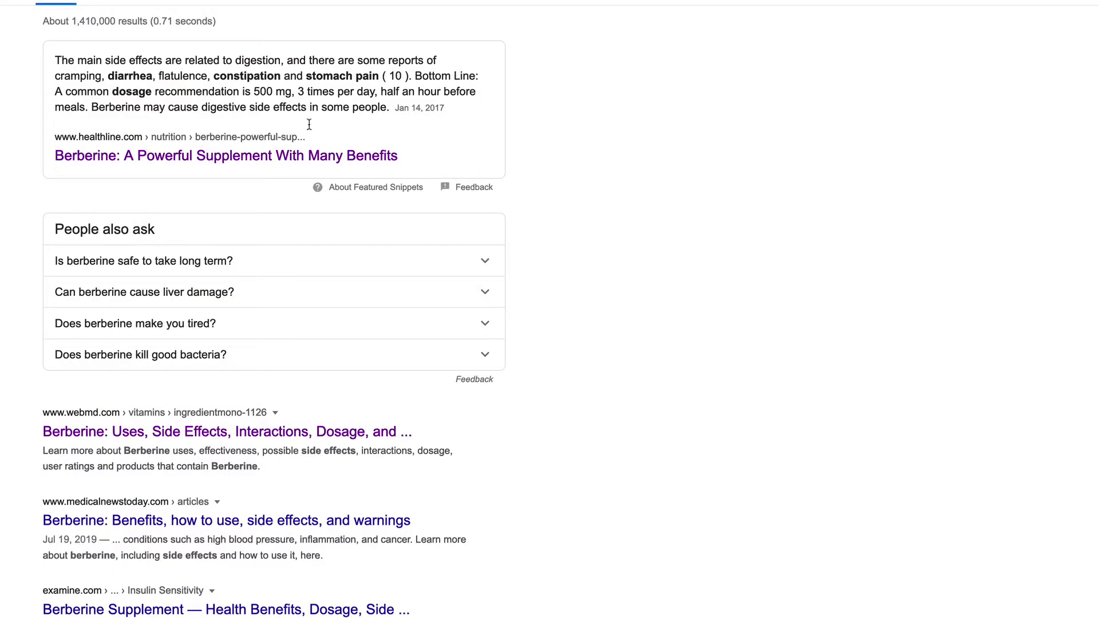
Highlight 'dosage' and review the Dosing section of the Berberine page
double_click(127, 92)
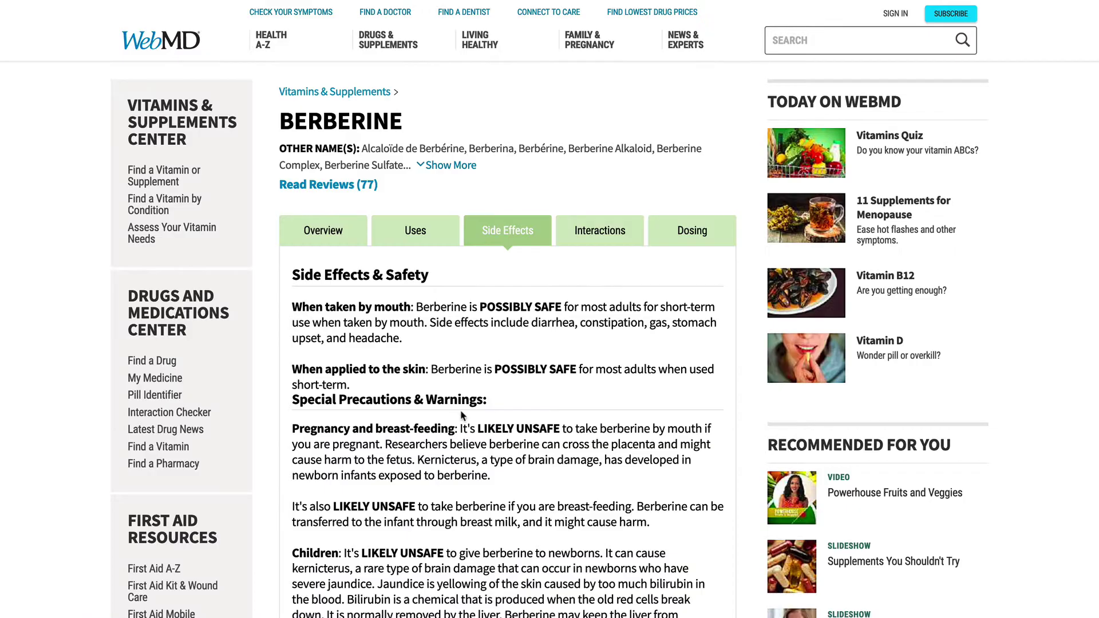
scroll(459, 409, "down", 2)
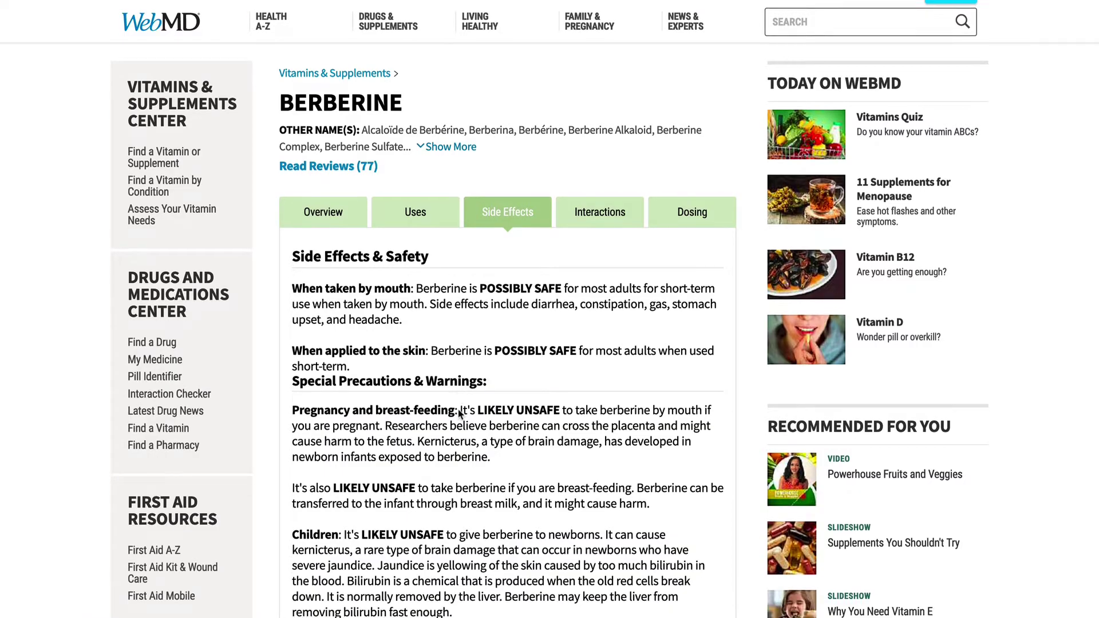
scroll(458, 409, "up", 2)
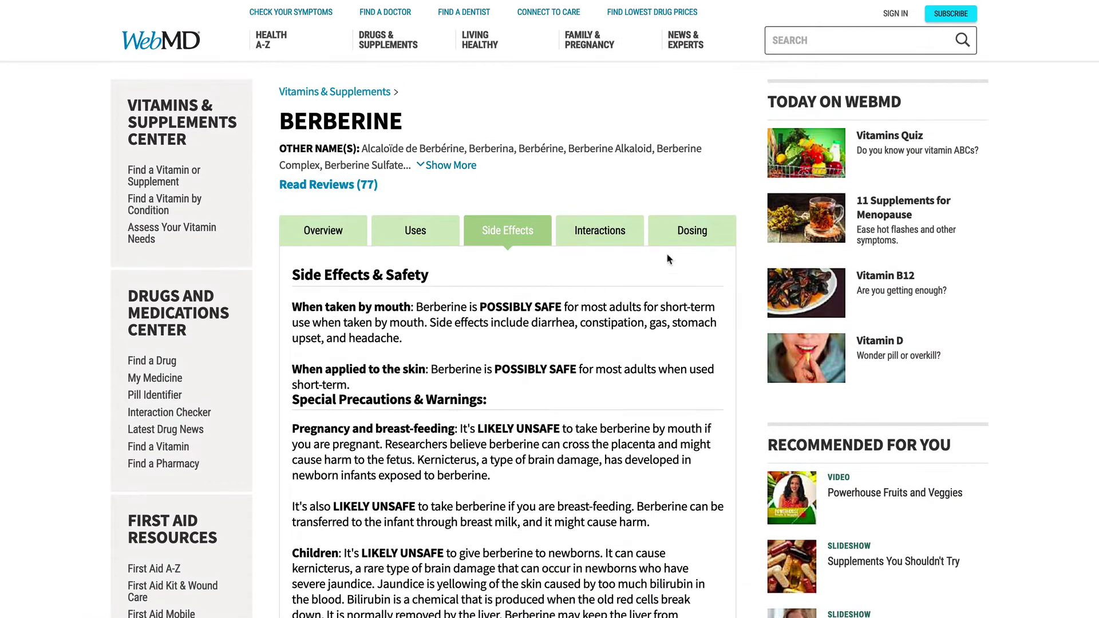
left_click(715, 243)
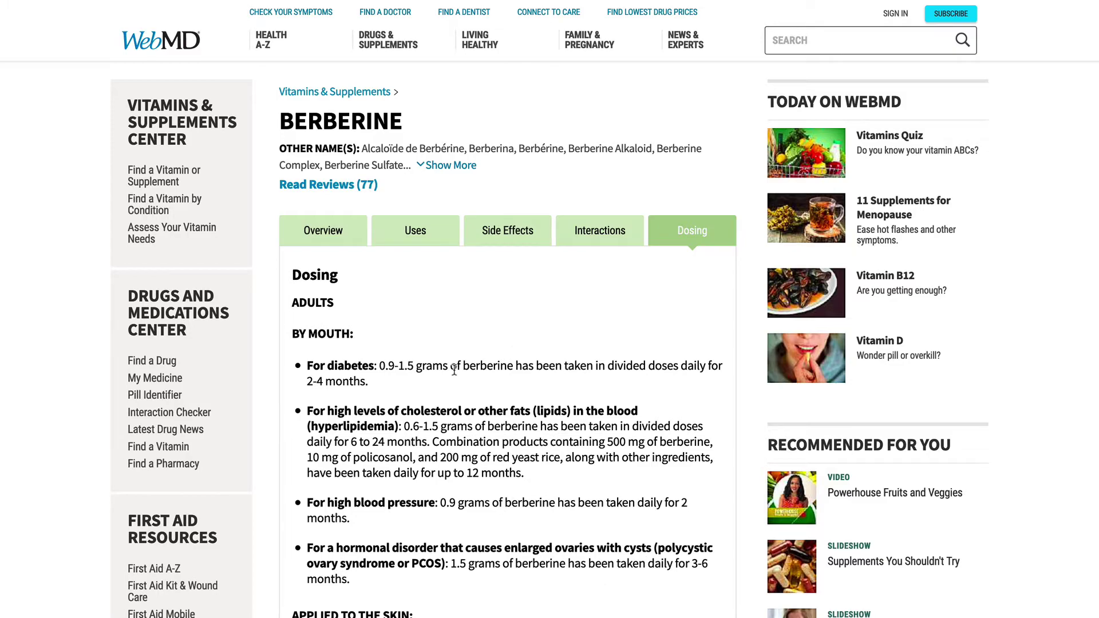
scroll(455, 370, "down", 2)
scroll(453, 375, "up", 2)
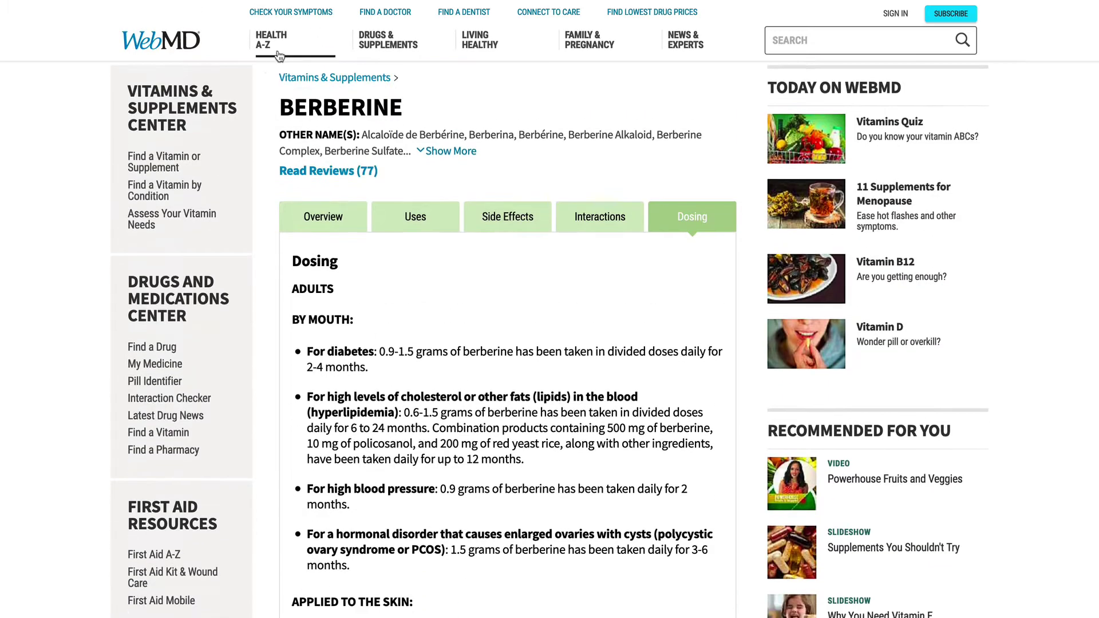
mouse_move(266, 40)
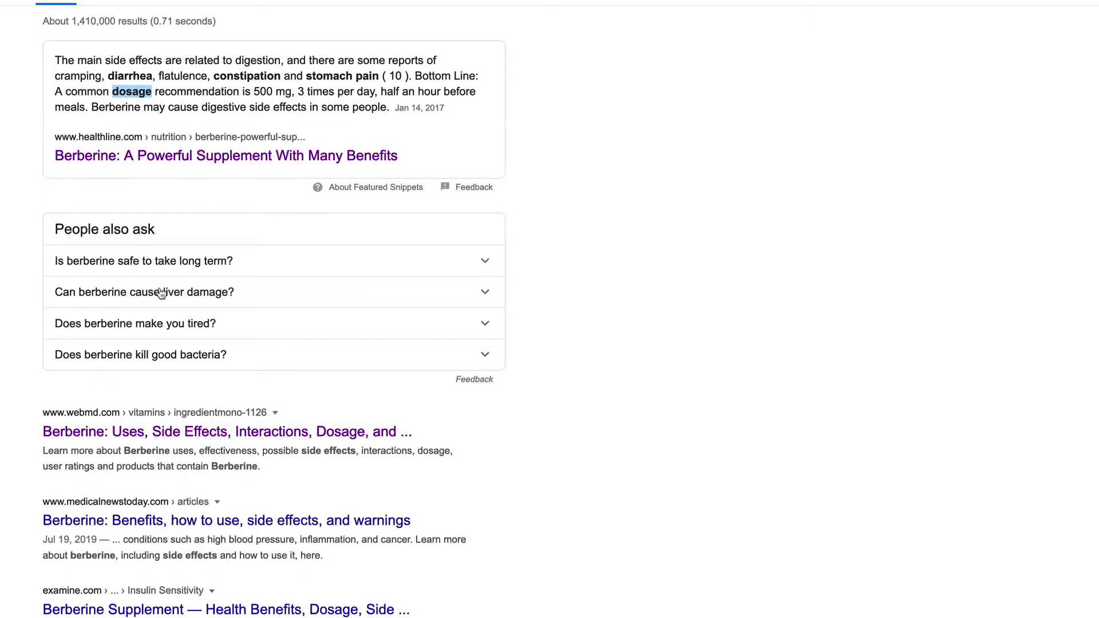
Scroll the Google results and highlight 'Berberine' and 'side effect' in the WebMD snippet
scroll(550, 309, "down", 1)
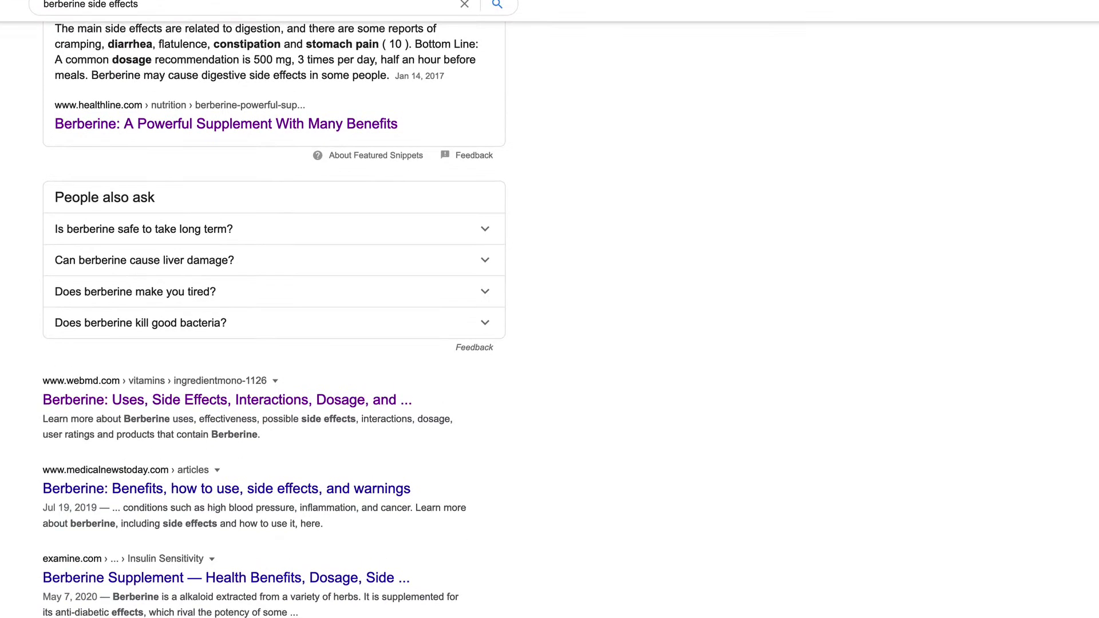
scroll(549, 309, "down", 3)
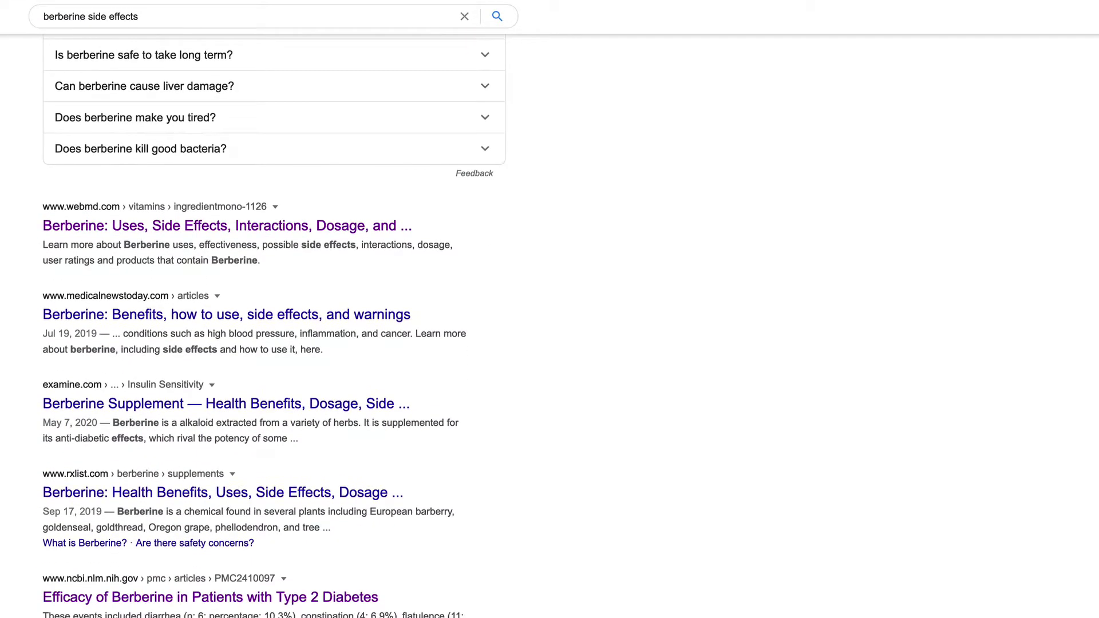
scroll(549, 309, "down", 1)
double_click(154, 205)
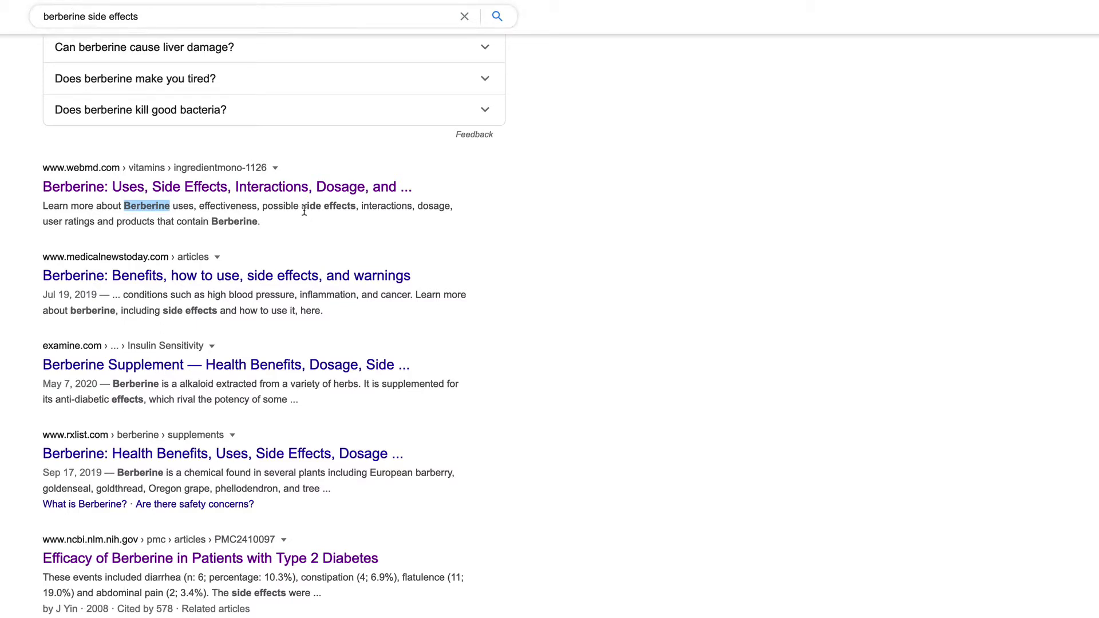
left_click_drag(301, 207, 353, 206)
left_click(353, 206)
Scroll further down the results, selecting the word 'protoberberine' along the way
scroll(353, 209, "down", 4)
scroll(353, 211, "down", 8)
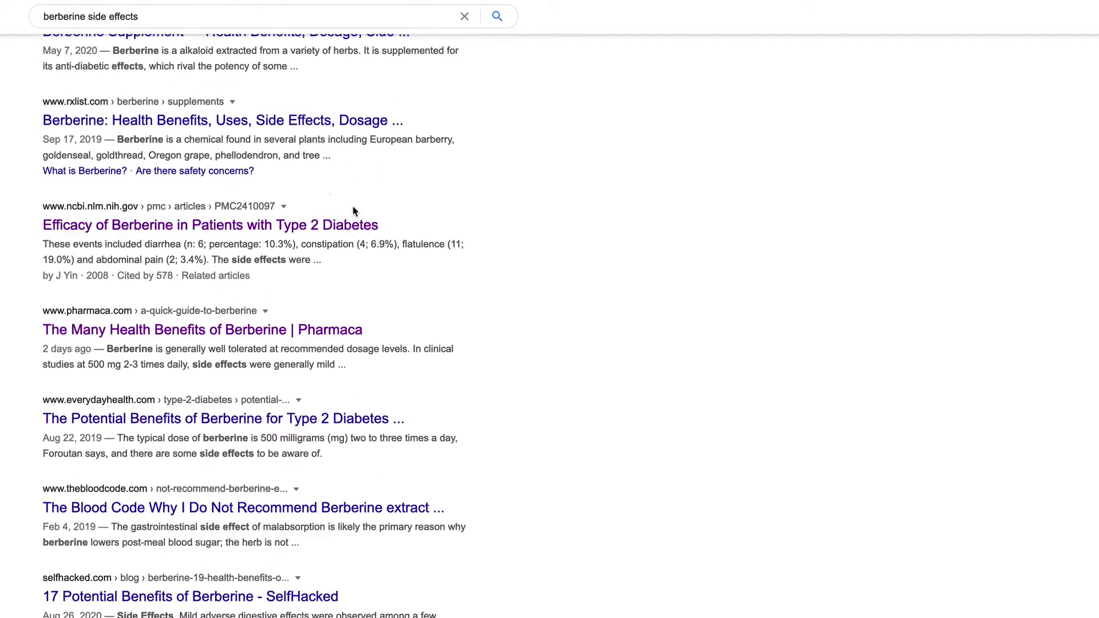
scroll(353, 211, "down", 1)
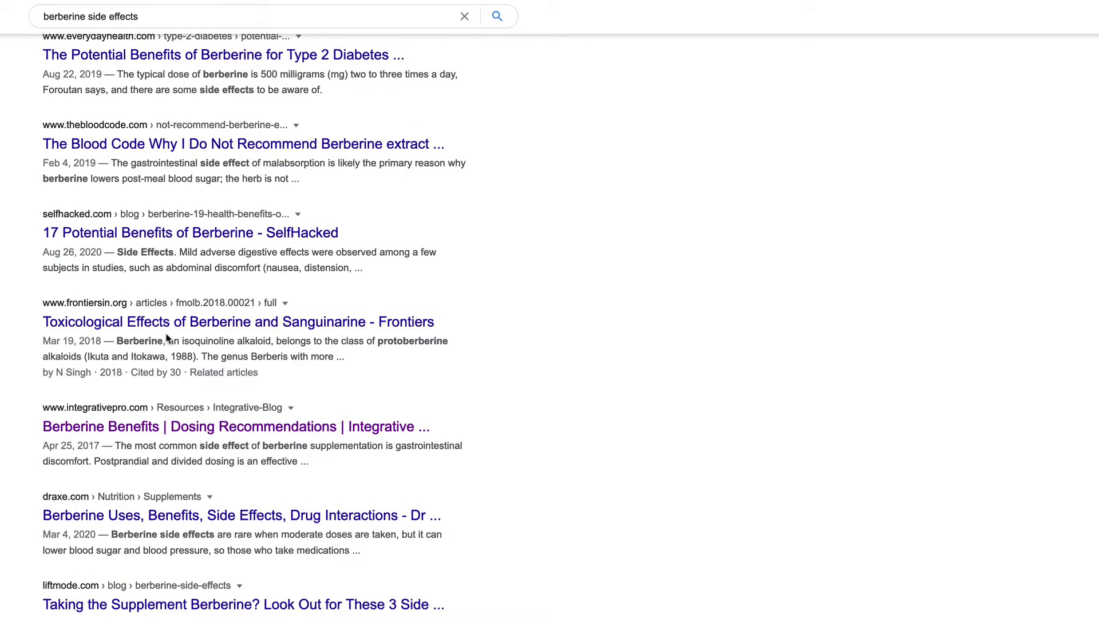
scroll(169, 340, "down", 2)
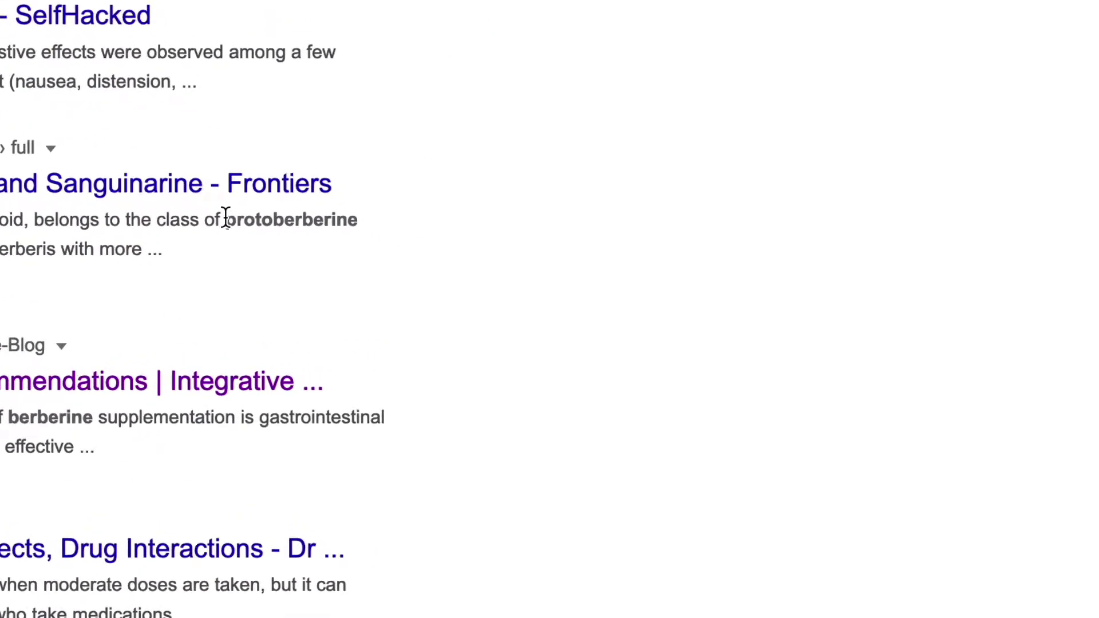
left_click_drag(226, 218, 369, 228)
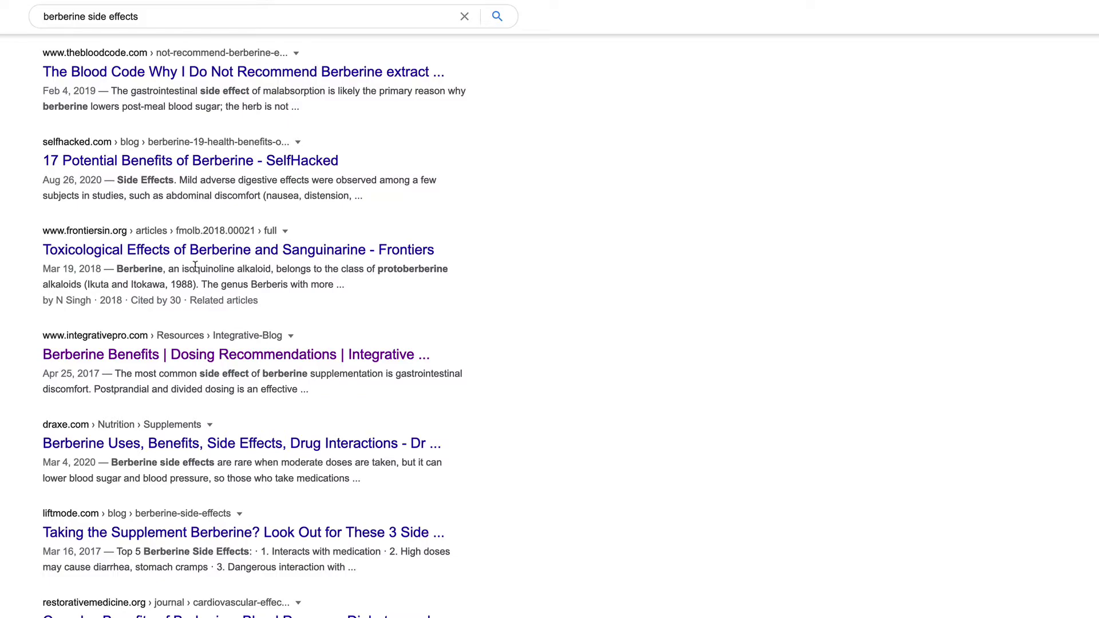
scroll(195, 267, "down", 5)
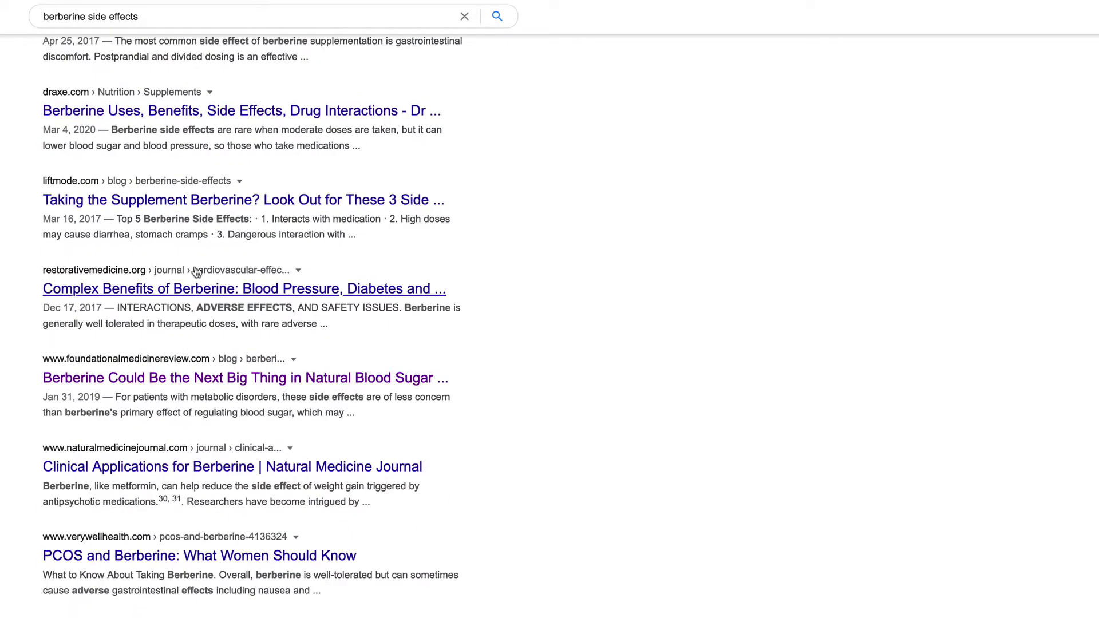
scroll(196, 271, "up", 10)
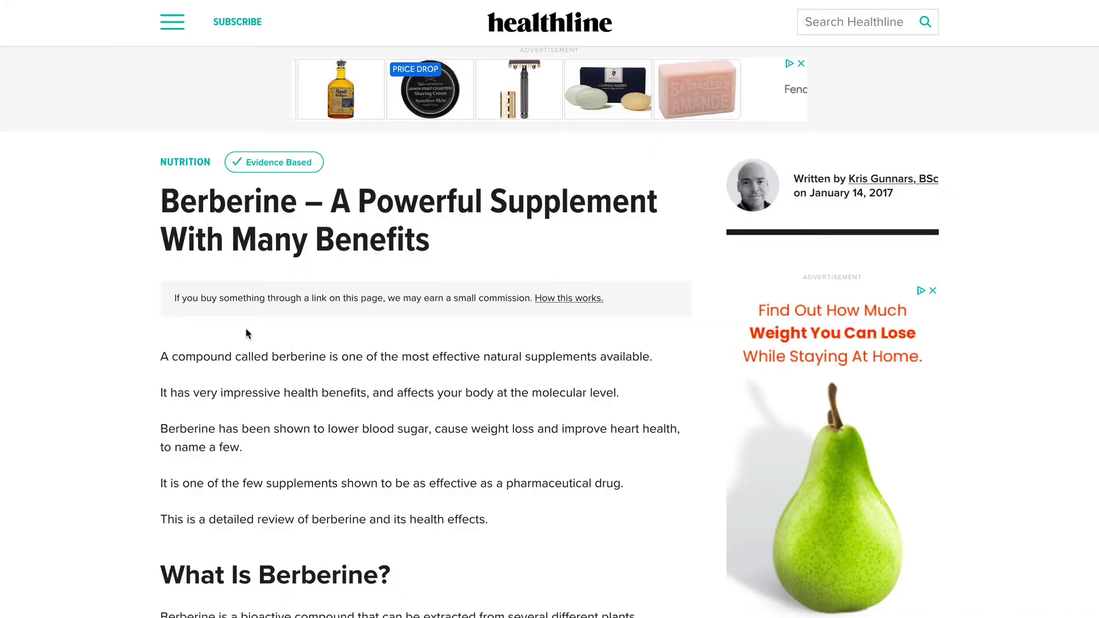
scroll(247, 332, "down", 8)
scroll(246, 334, "down", 10)
scroll(246, 333, "up", 18)
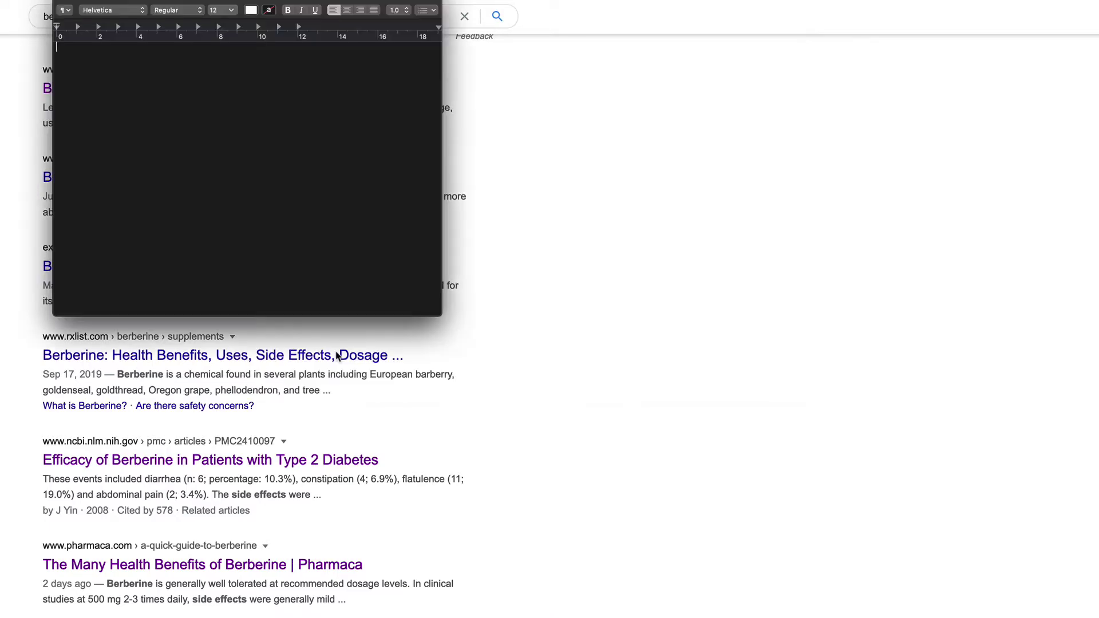
Move TextEdit to the right and note 'diarrhea, constipation, stomach pain, dosage,'
left_click_drag(189, 1, 825, 87)
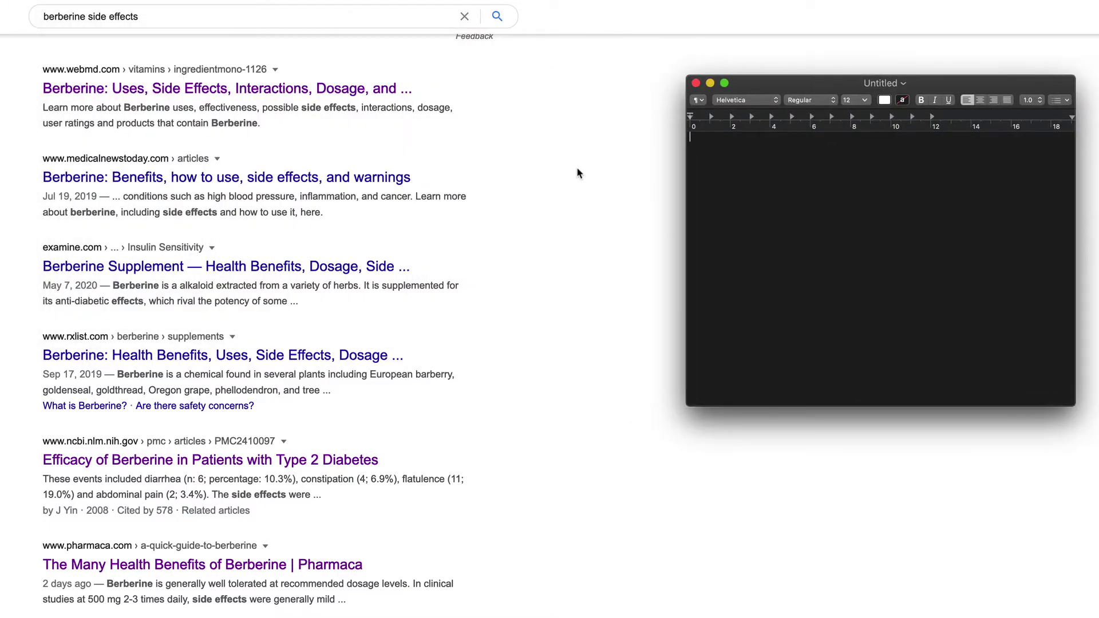
scroll(576, 166, "up", 5)
type("d")
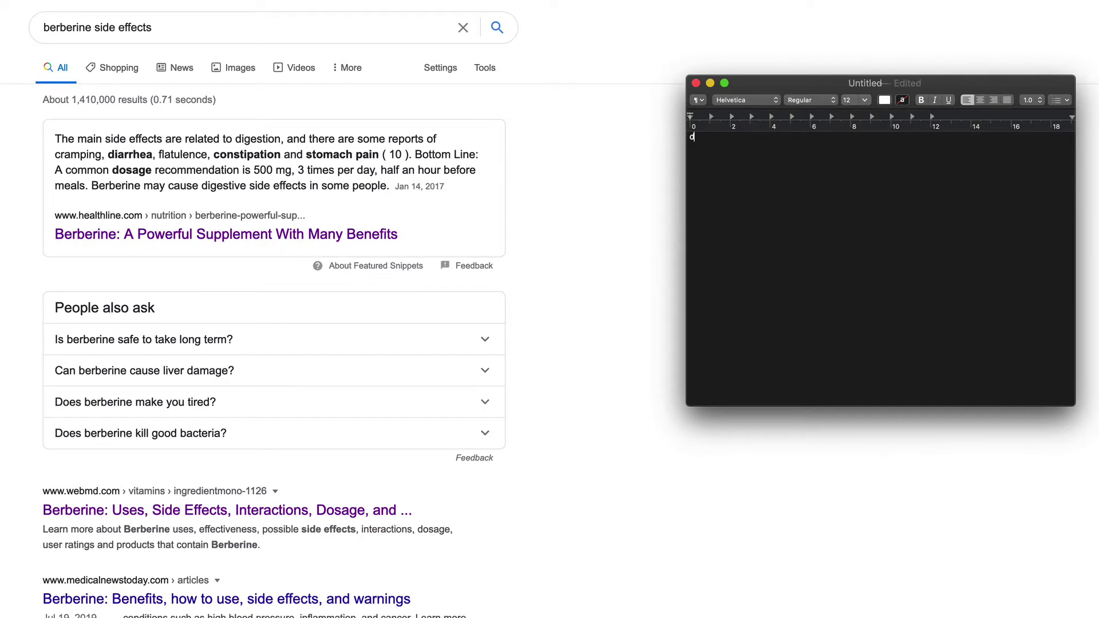
type("iarrhea, constipation, stoma")
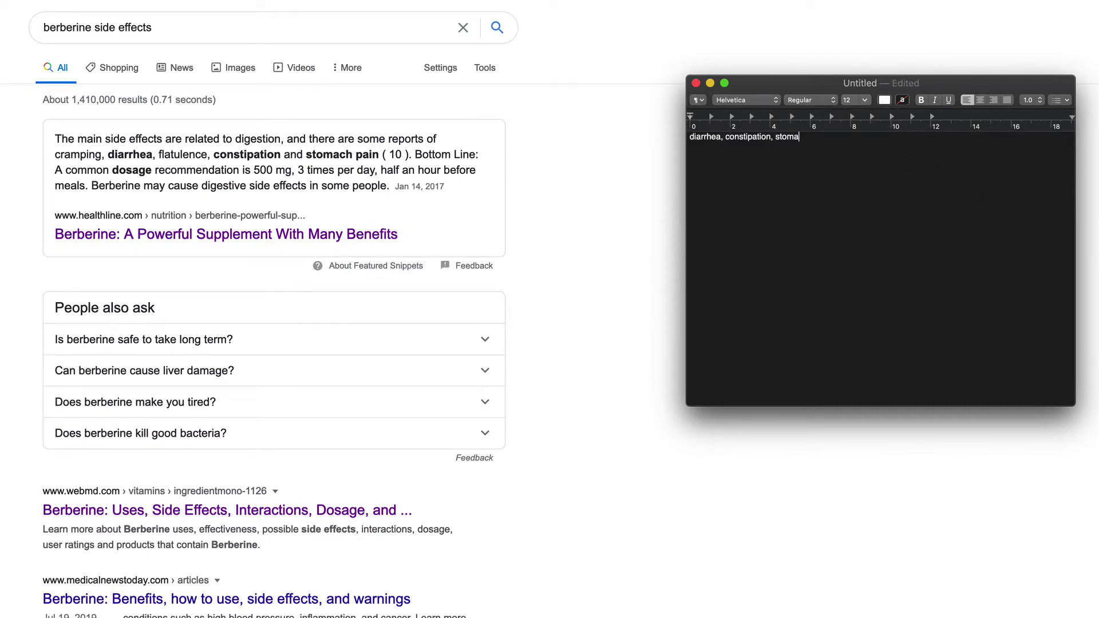
type("ch pain, dosage,")
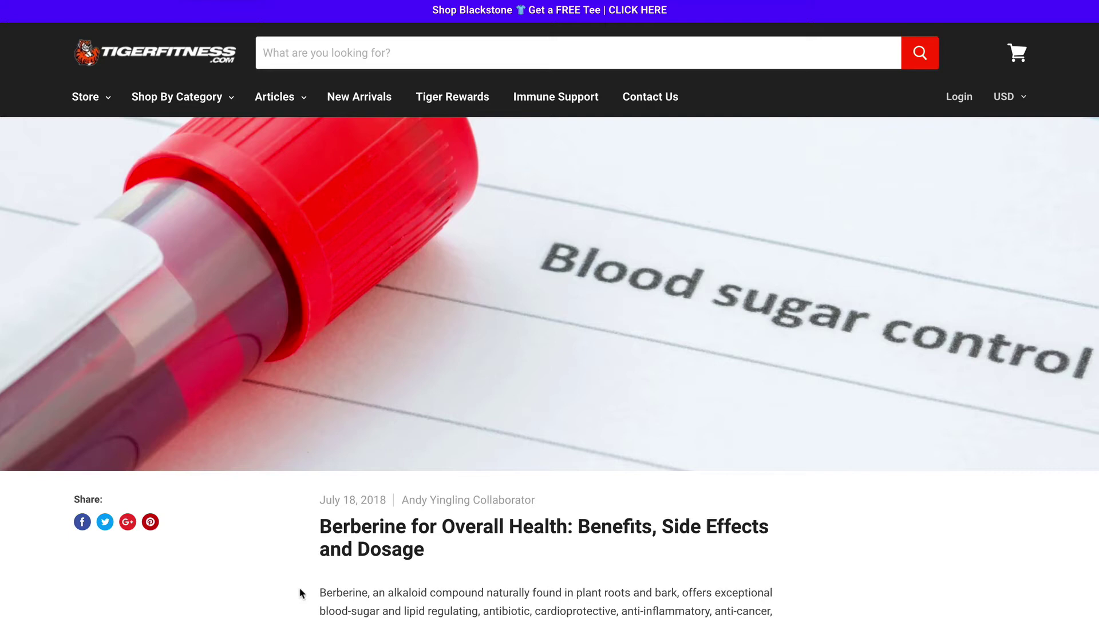
scroll(300, 593, "down", 7)
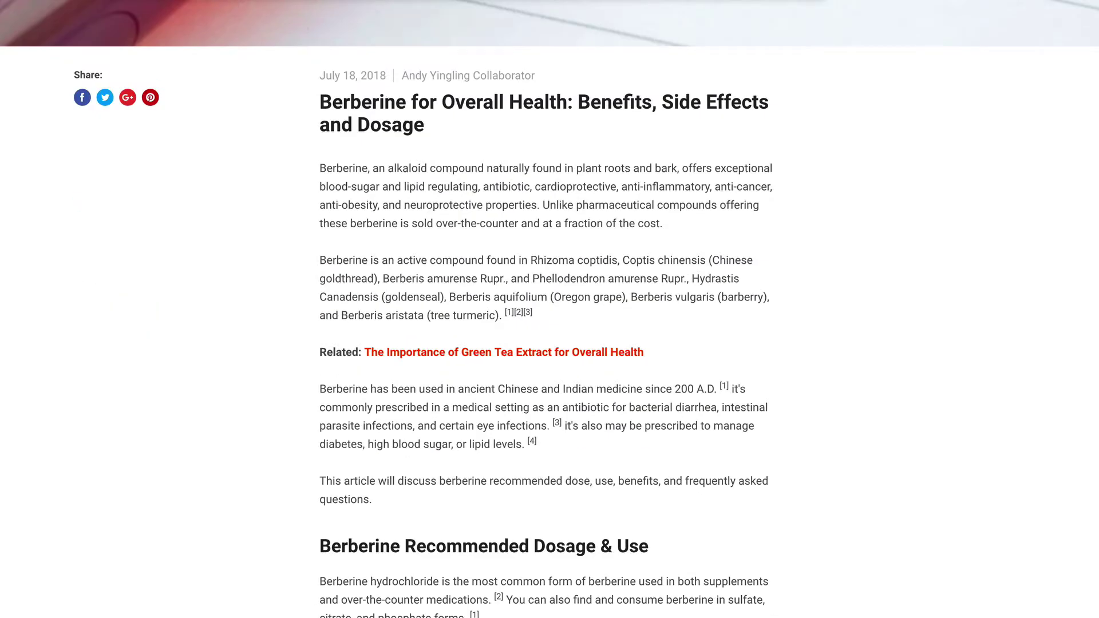
Find 'diarrhea' from the notes in the Tiger Fitness article, then search 'constipation'
key("super+Tab")
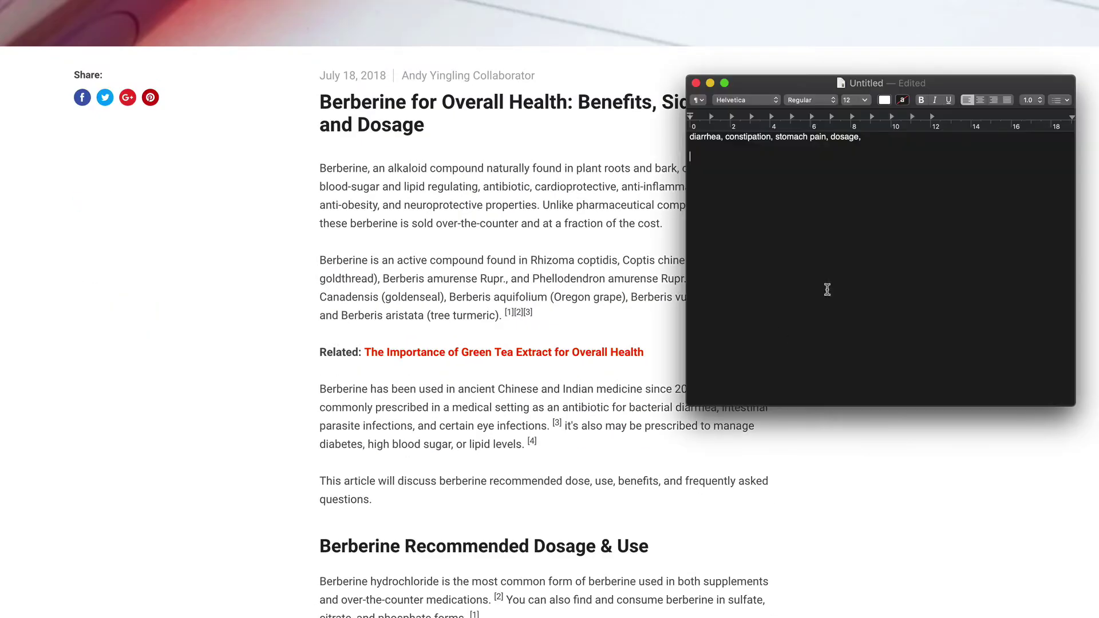
double_click(699, 137)
left_click(419, 197)
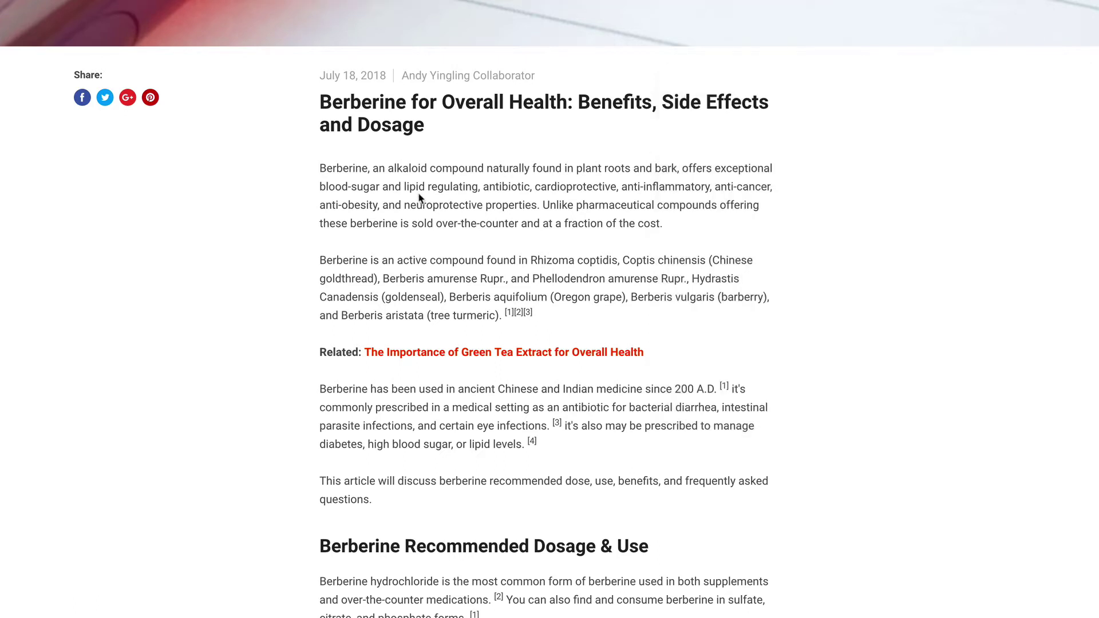
key("super+g")
left_click(689, 406)
type("constipation")
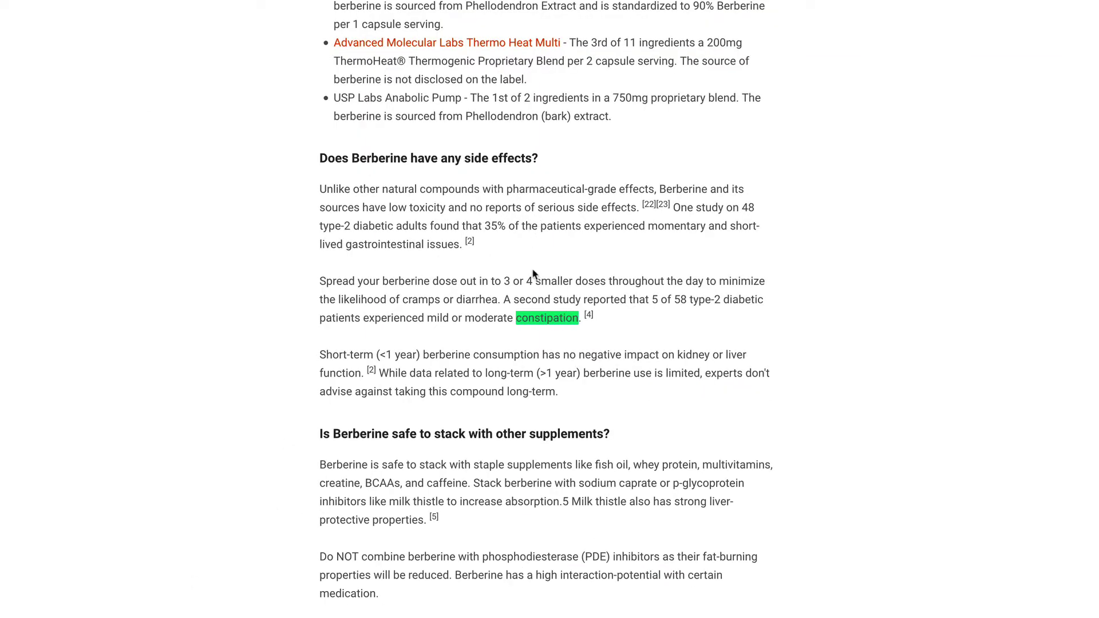
Scroll the article and highlight the 'Berberine Recommended Dosage & Use' heading
scroll(493, 124, "up", 10)
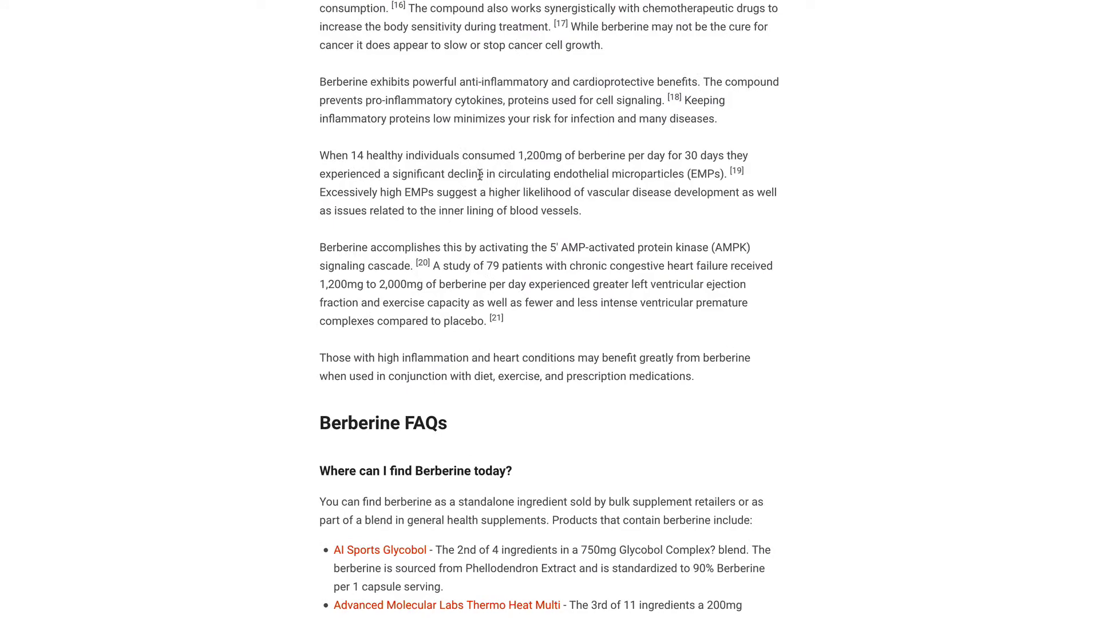
scroll(480, 175, "down", 11)
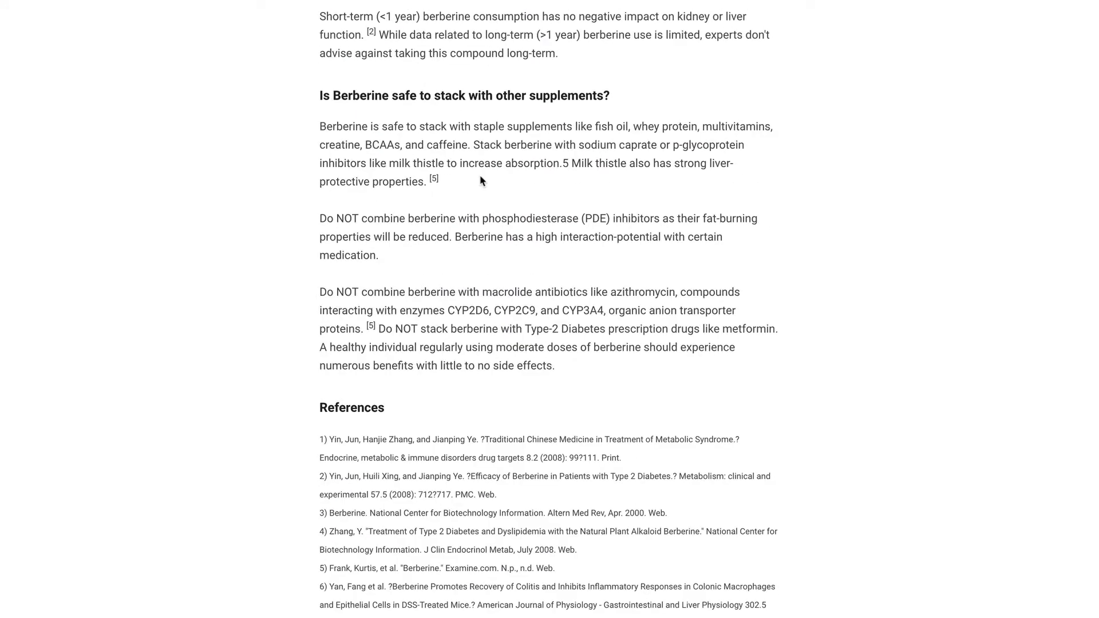
scroll(525, 255, "up", 15)
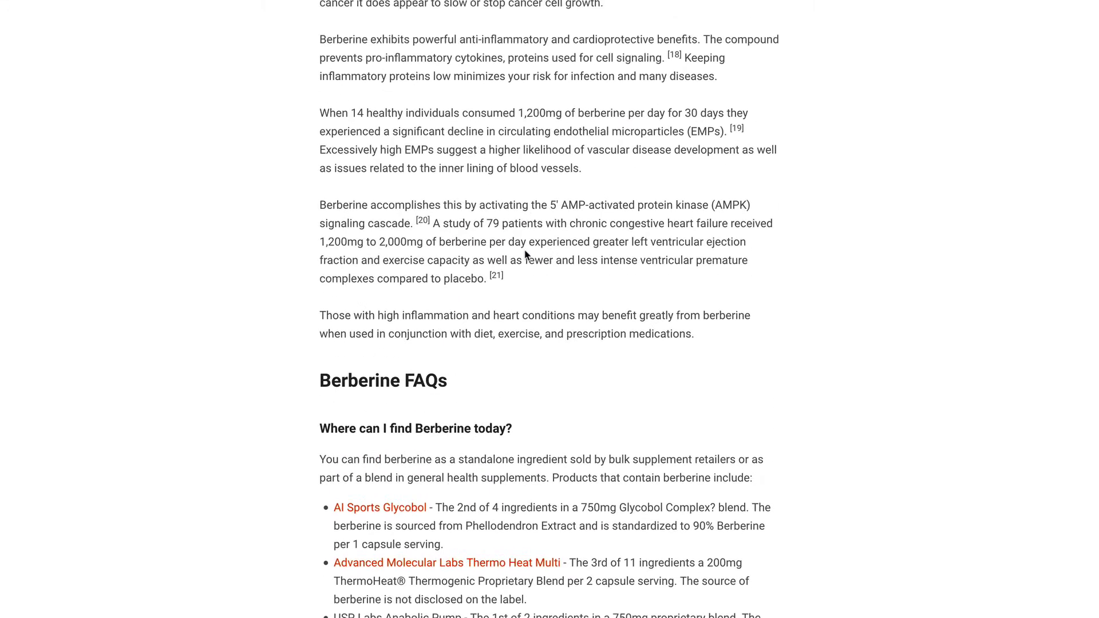
scroll(526, 253, "up", 20)
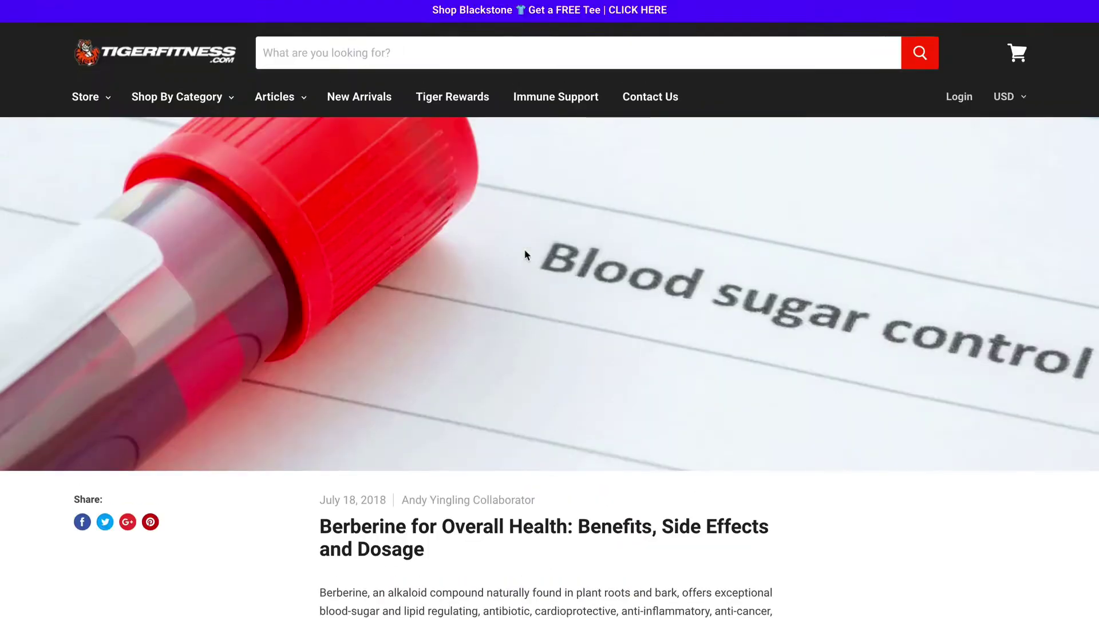
scroll(524, 250, "down", 10)
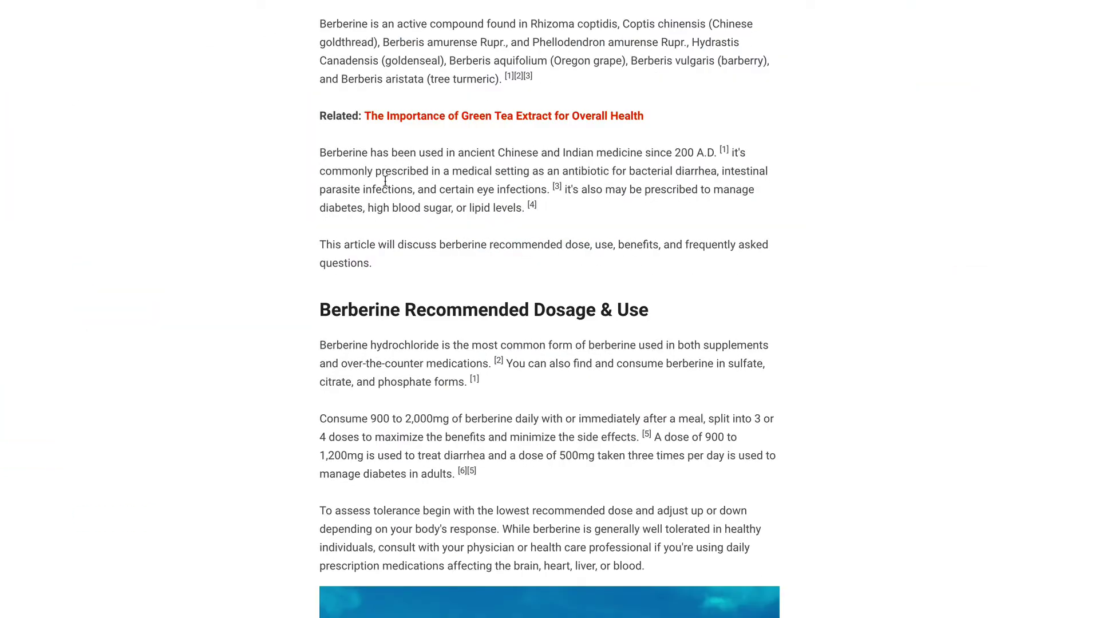
scroll(420, 112, "up", 6)
scroll(420, 111, "down", 6)
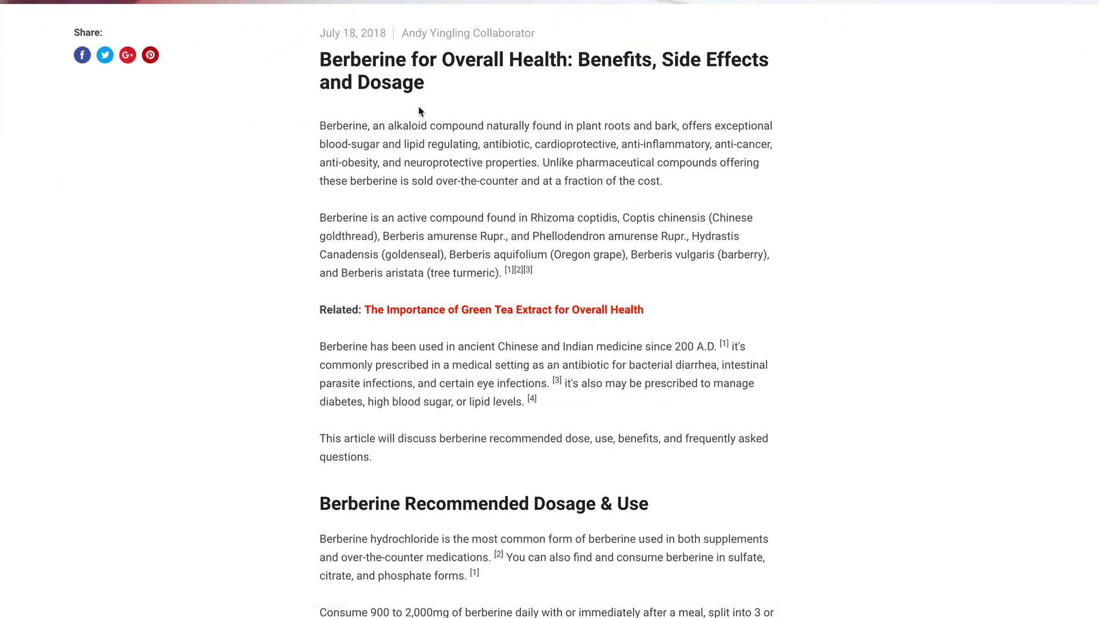
left_click_drag(356, 371, 401, 365)
left_click(656, 370)
Highlight 'Dosage' and the full 'Berberine Recommended Dosage & Use' heading
left_click(401, 364)
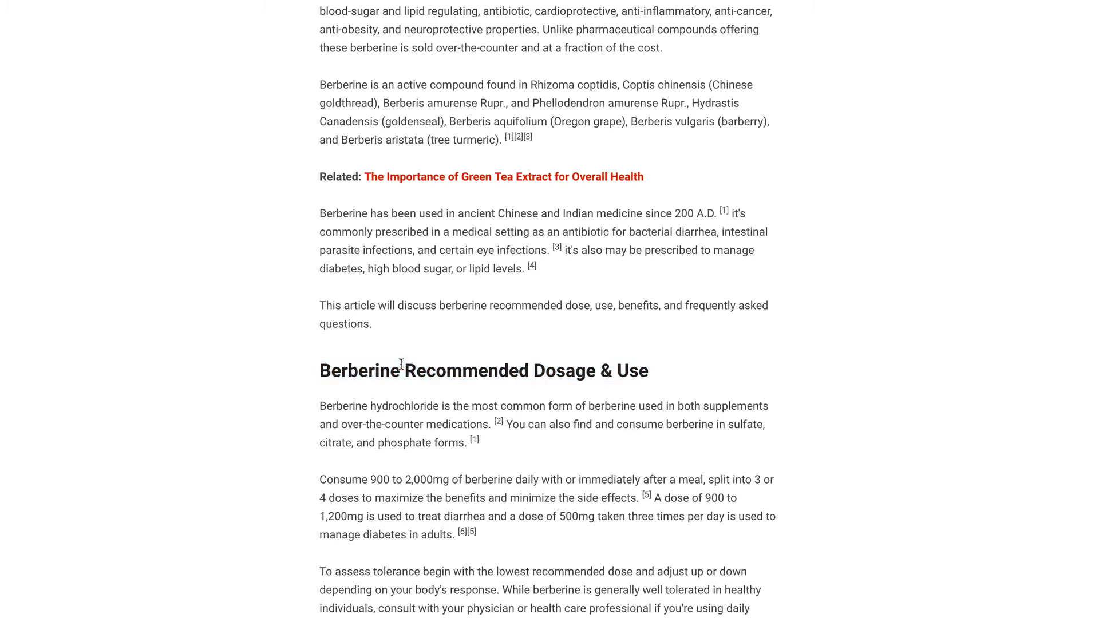
double_click(571, 367)
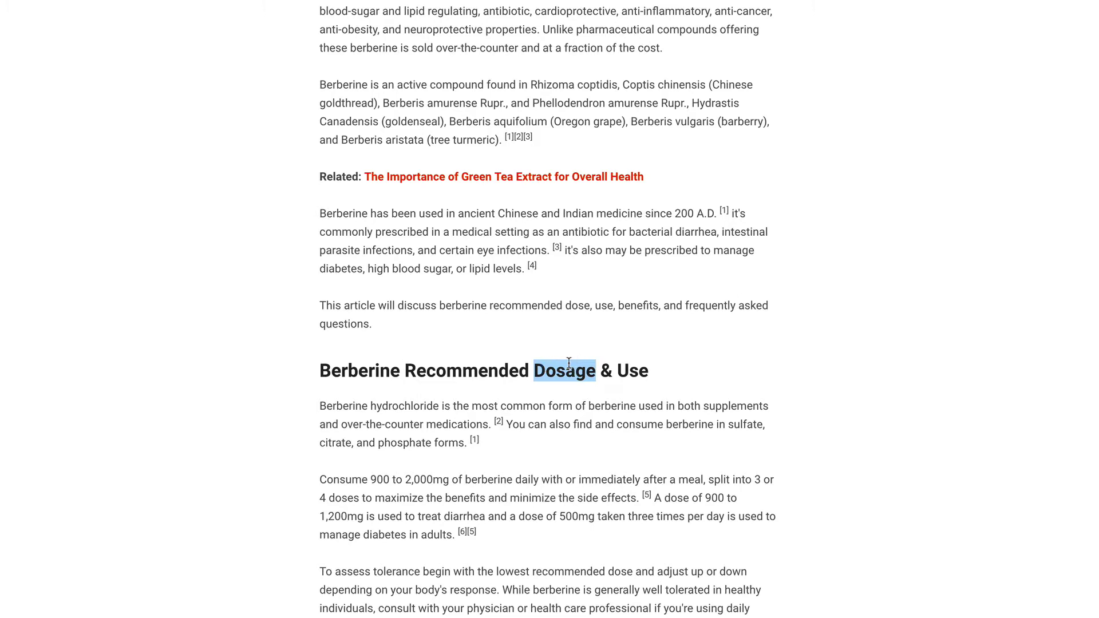
left_click(570, 367)
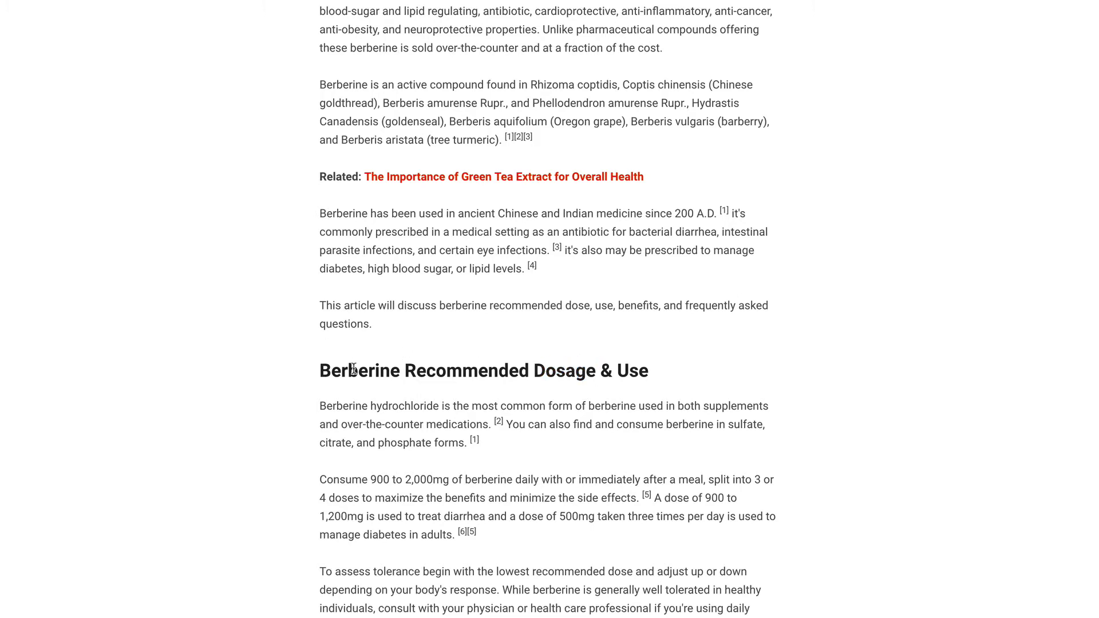
scroll(353, 369, "down", 3)
scroll(388, 236, "up", 1)
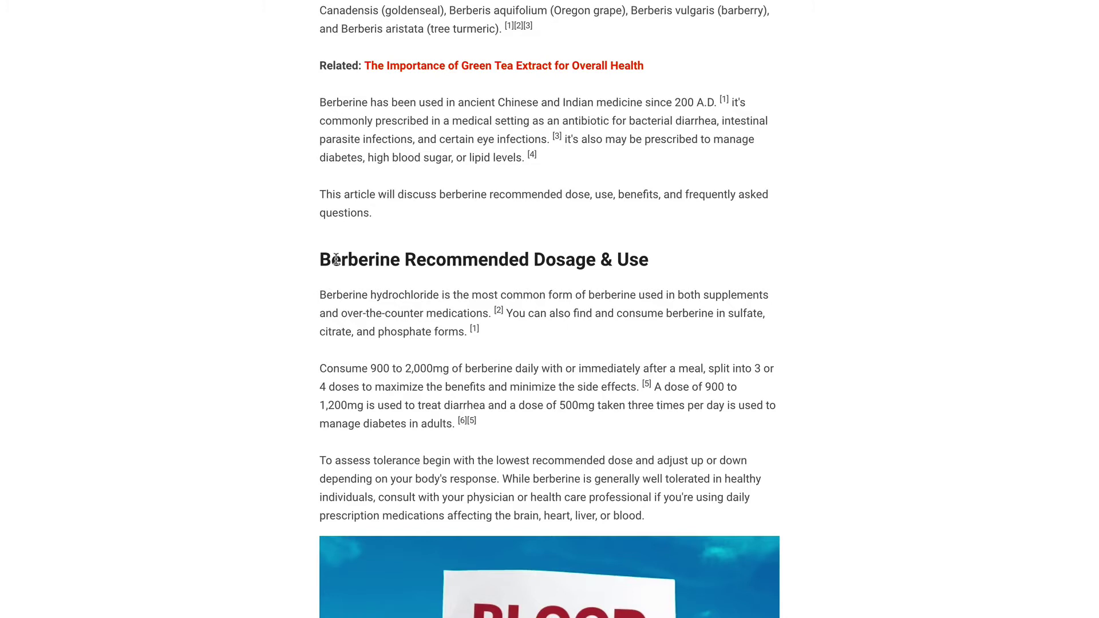
left_click_drag(320, 260, 649, 257)
left_click(648, 258)
Scroll on and highlight 'Berberine Benefits' and 'side effects' in the FAQ heading
scroll(538, 240, "down", 1)
scroll(538, 239, "down", 10)
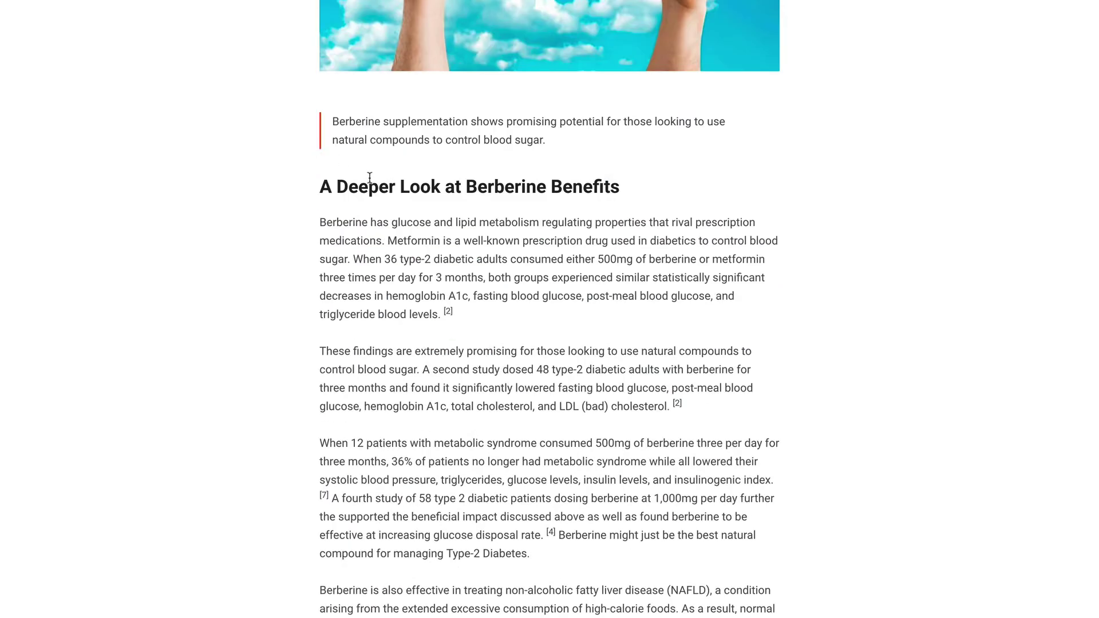
left_click_drag(540, 187, 618, 186)
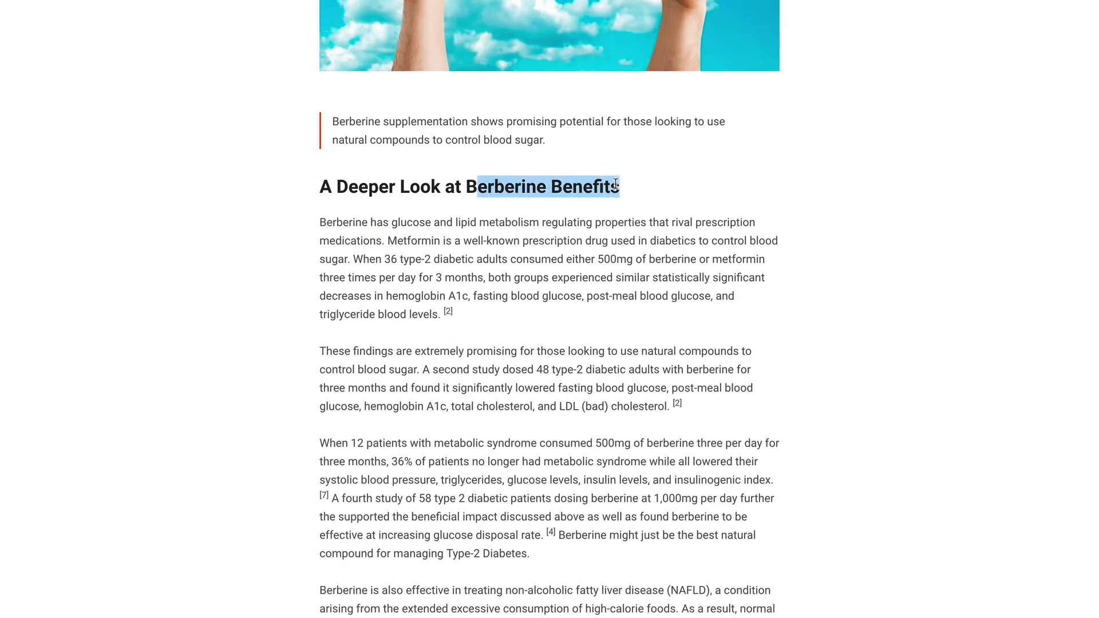
left_click(615, 185)
scroll(435, 205, "down", 19)
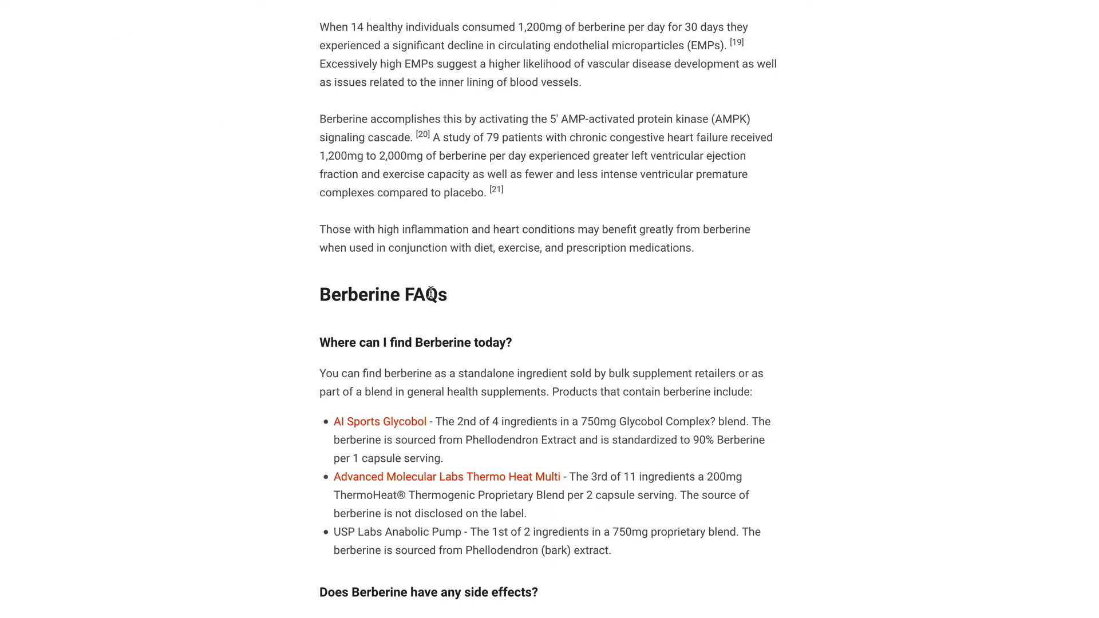
scroll(430, 292, "down", 8)
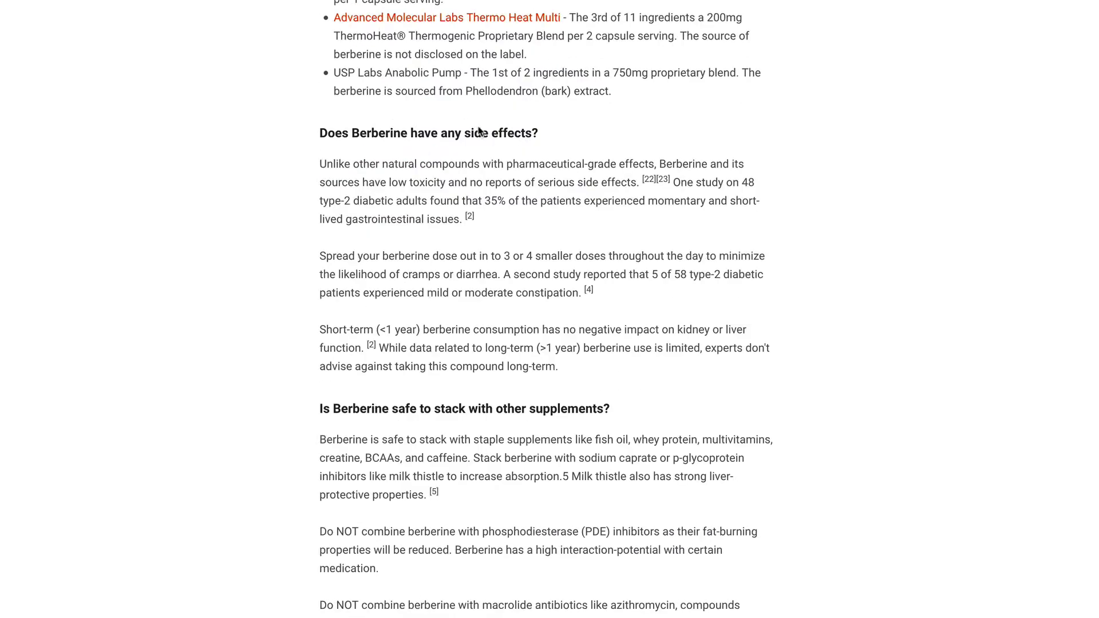
left_click_drag(461, 133, 524, 133)
left_click(523, 133)
Highlight 'supplements' in the stacking heading and scroll around the article's end
scroll(468, 312, "down", 2)
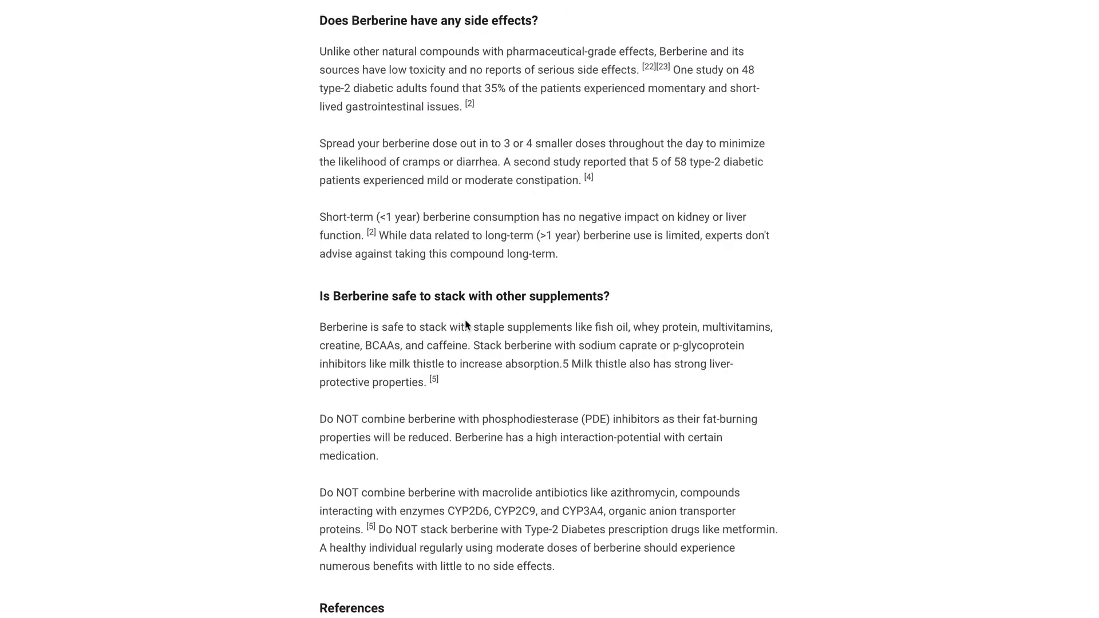
double_click(555, 299)
scroll(555, 299, "down", 2)
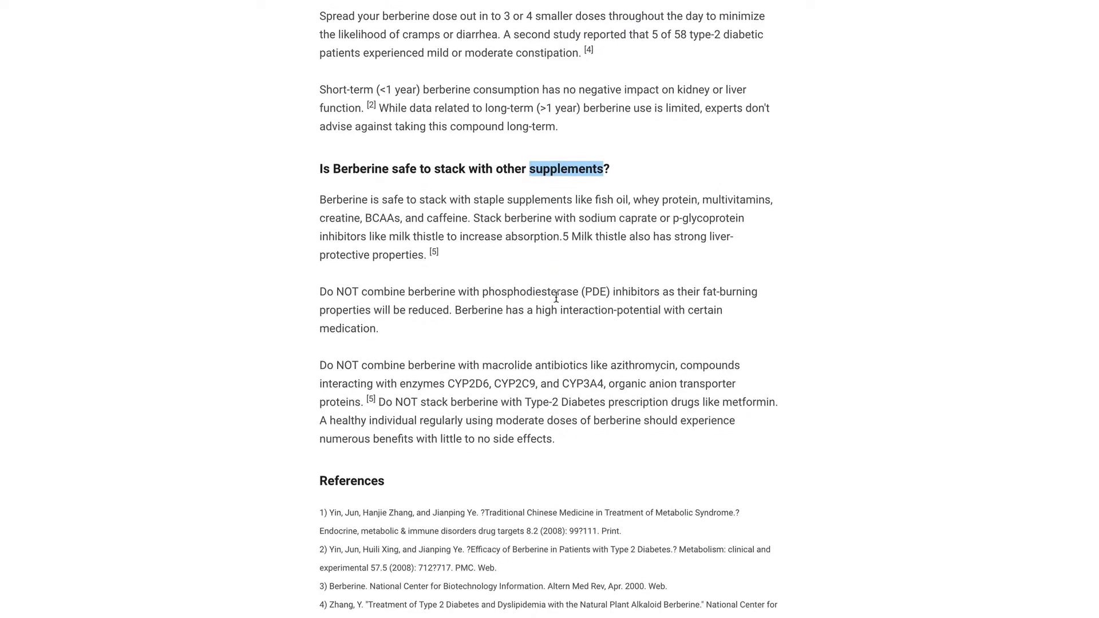
left_click(556, 297)
scroll(555, 297, "up", 15)
scroll(556, 298, "up", 20)
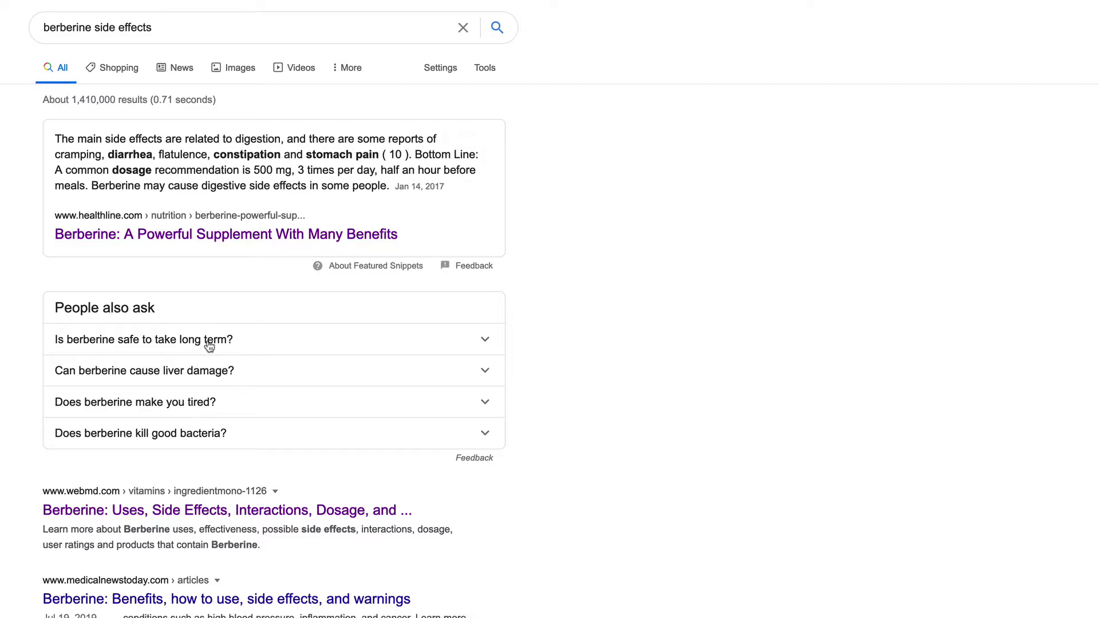
scroll(275, 321, "down", 20)
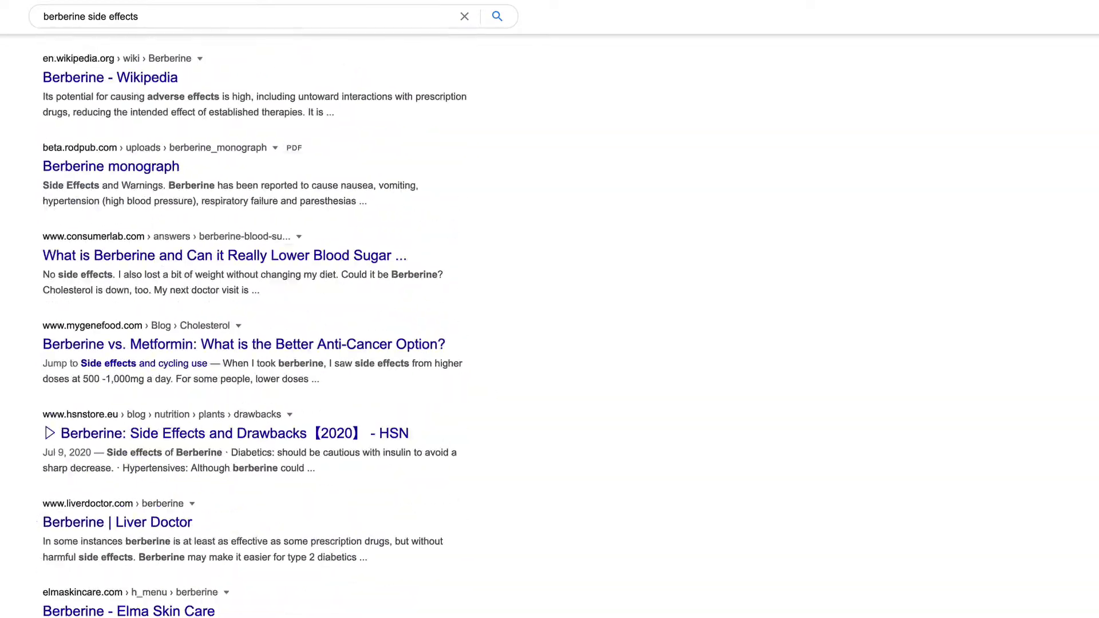
Open the SAFM article 'Blood-Sugar-Busting Berberine: a Diabetes Solution'
scroll(275, 321, "down", 10)
scroll(23, 412, "up", 1)
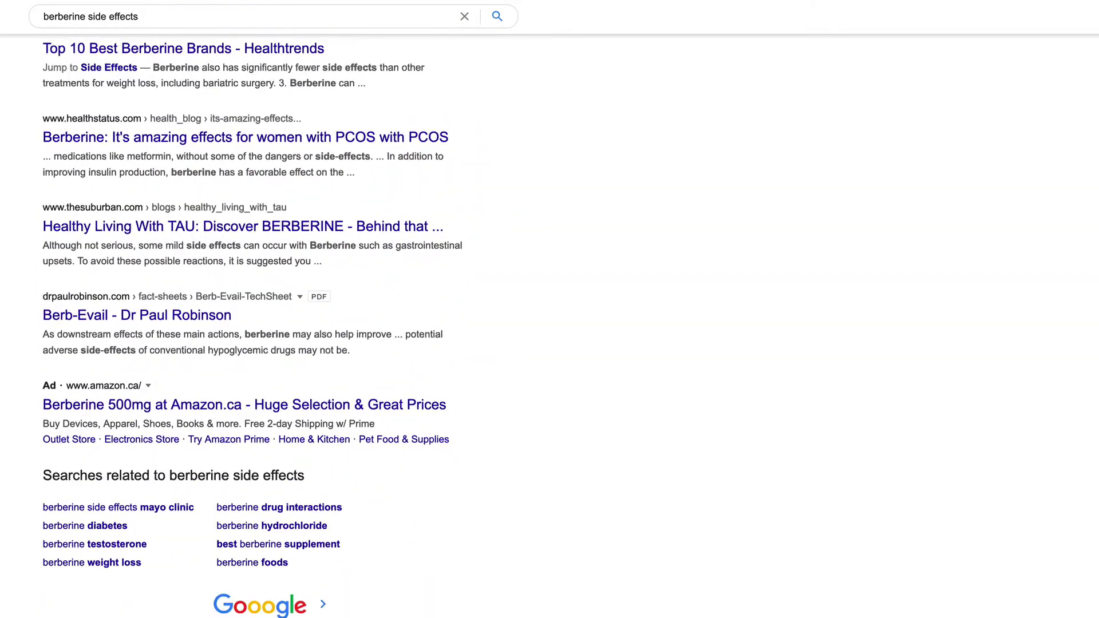
scroll(19, 378, "up", 2)
scroll(19, 366, "up", 7)
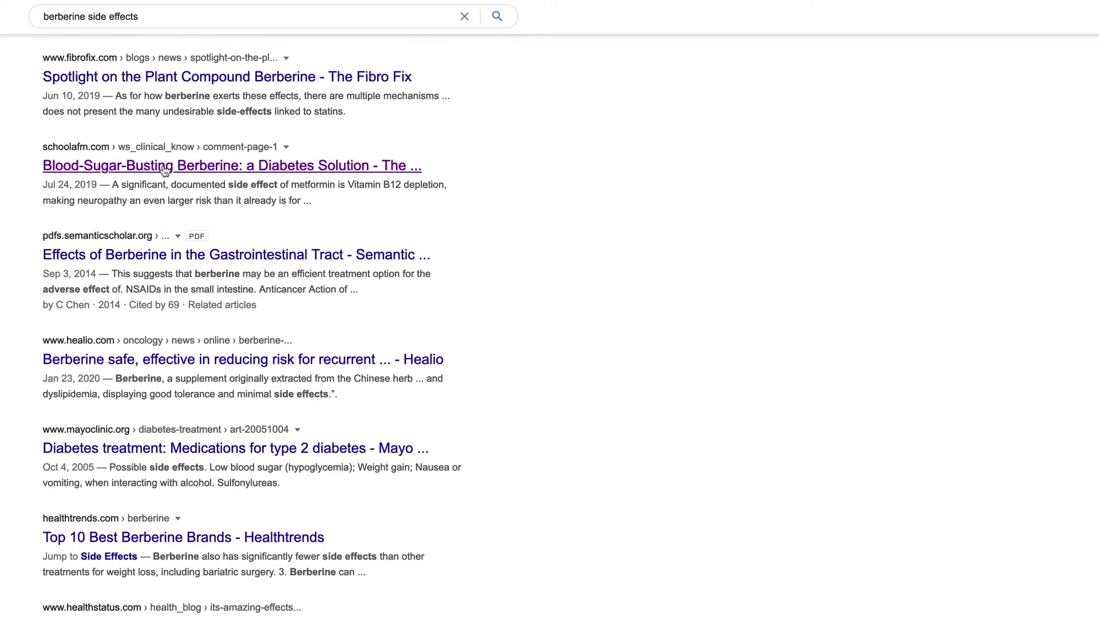
left_click(164, 171)
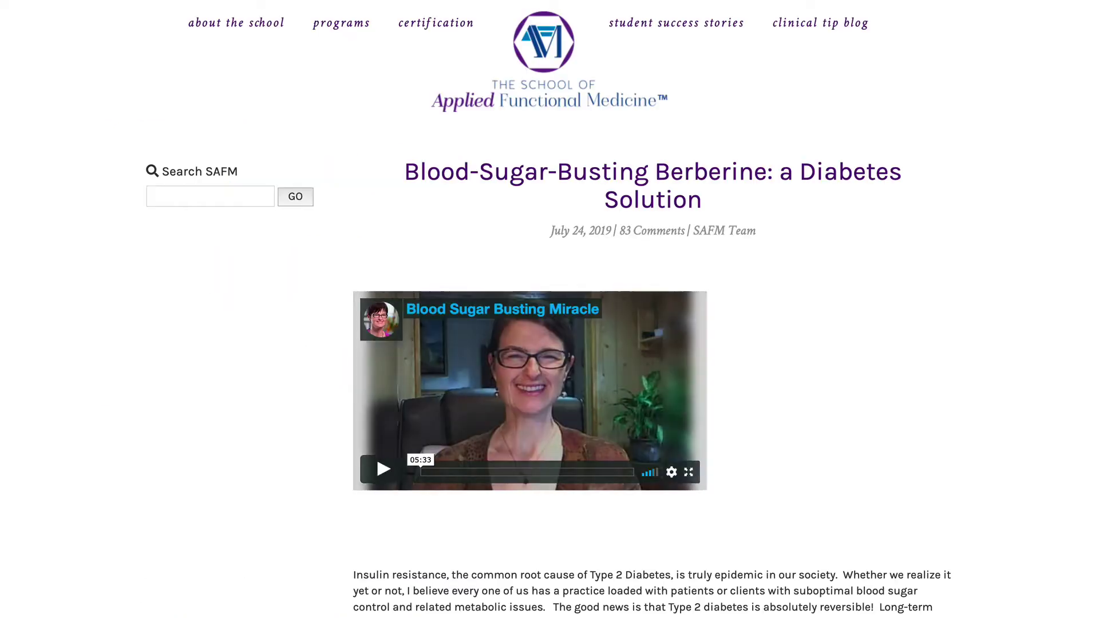
Read through the berberine diabetes article, searching its text for 'diarrhea'
scroll(333, 223, "down", 1)
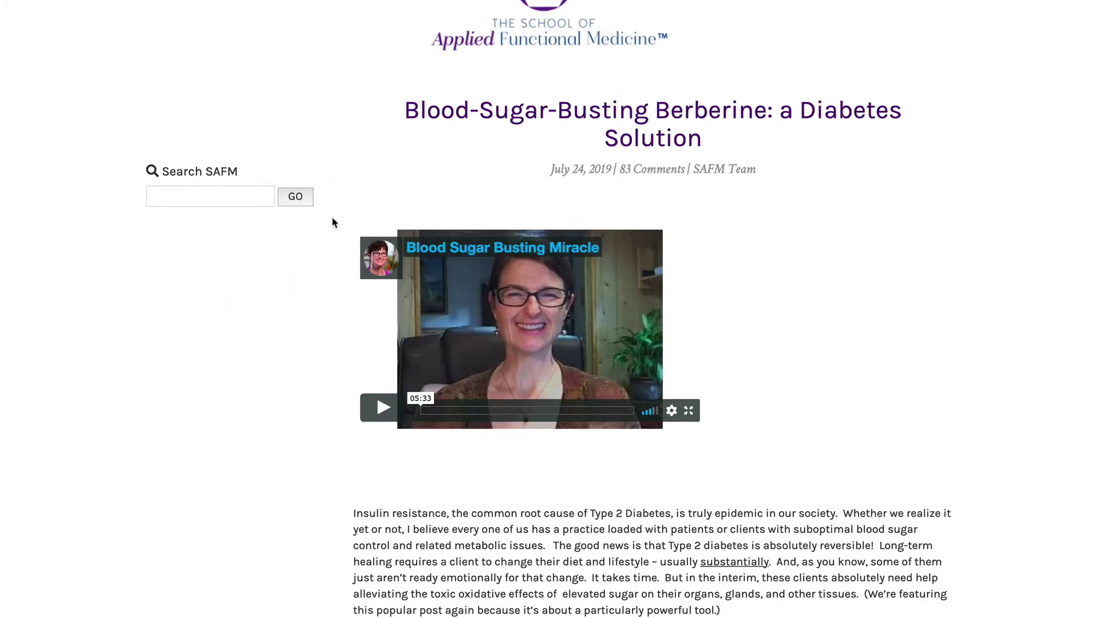
scroll(334, 223, "up", 1)
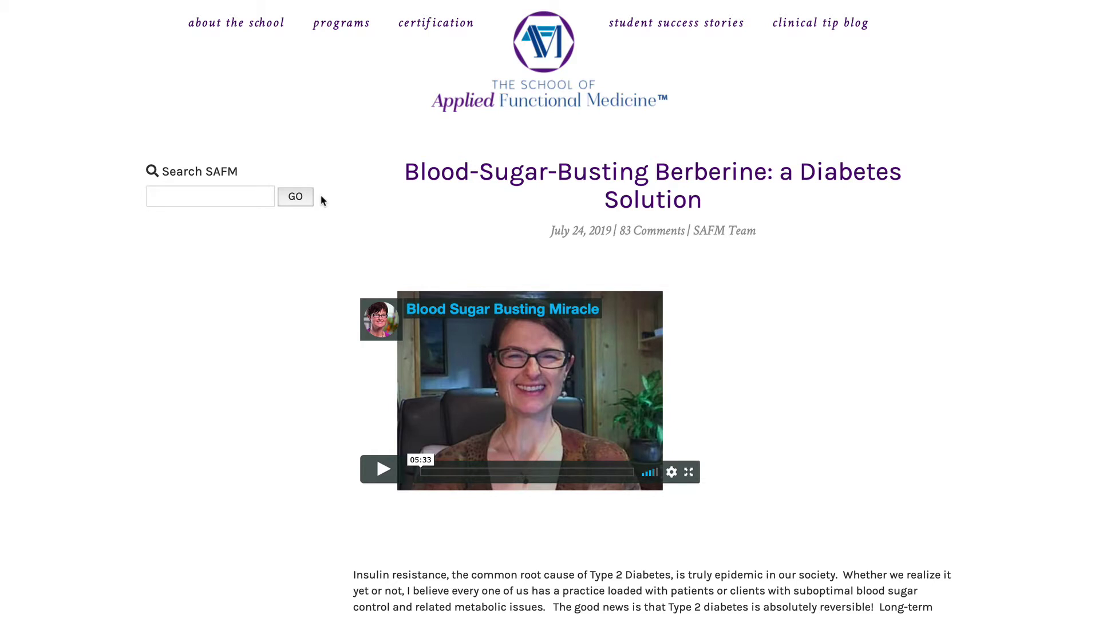
scroll(321, 198, "down", 1)
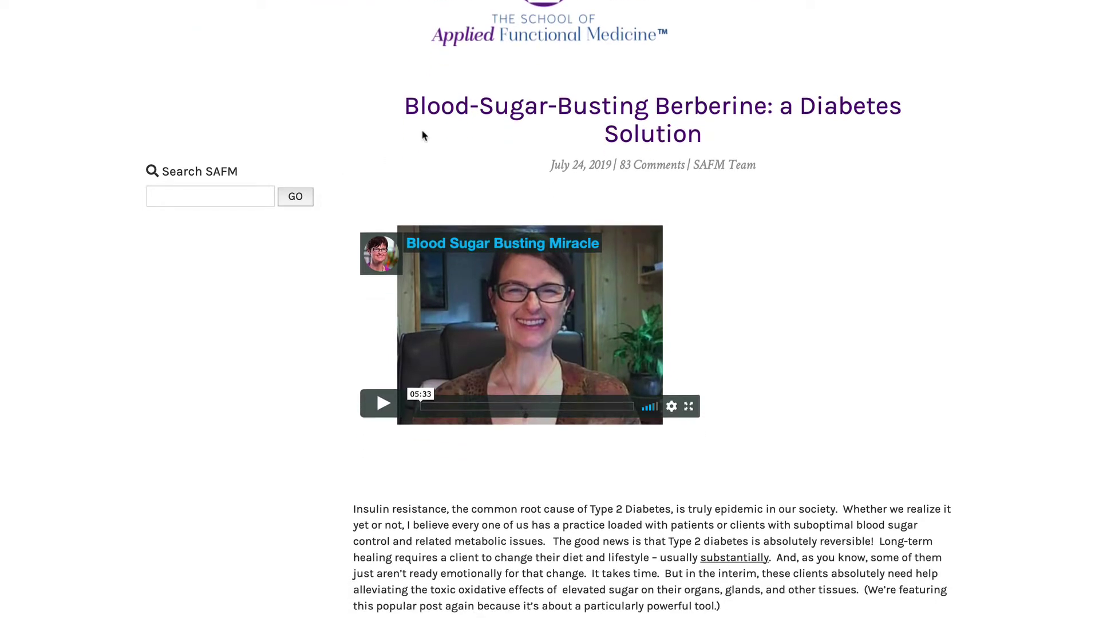
scroll(423, 135, "up", 1)
scroll(256, 23, "down", 20)
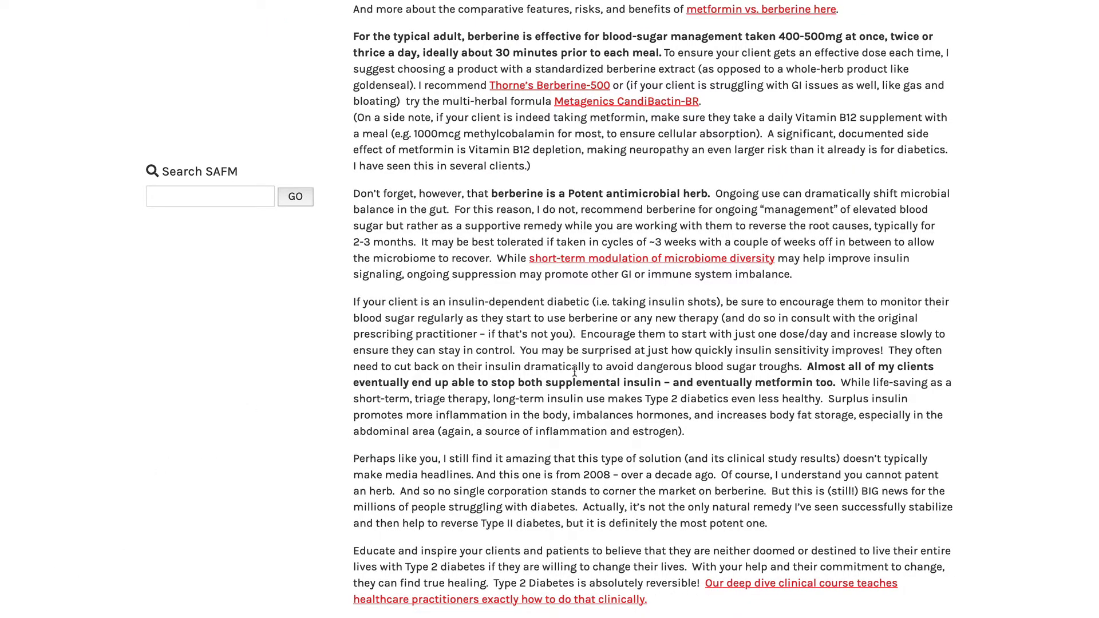
scroll(508, 356, "up", 20)
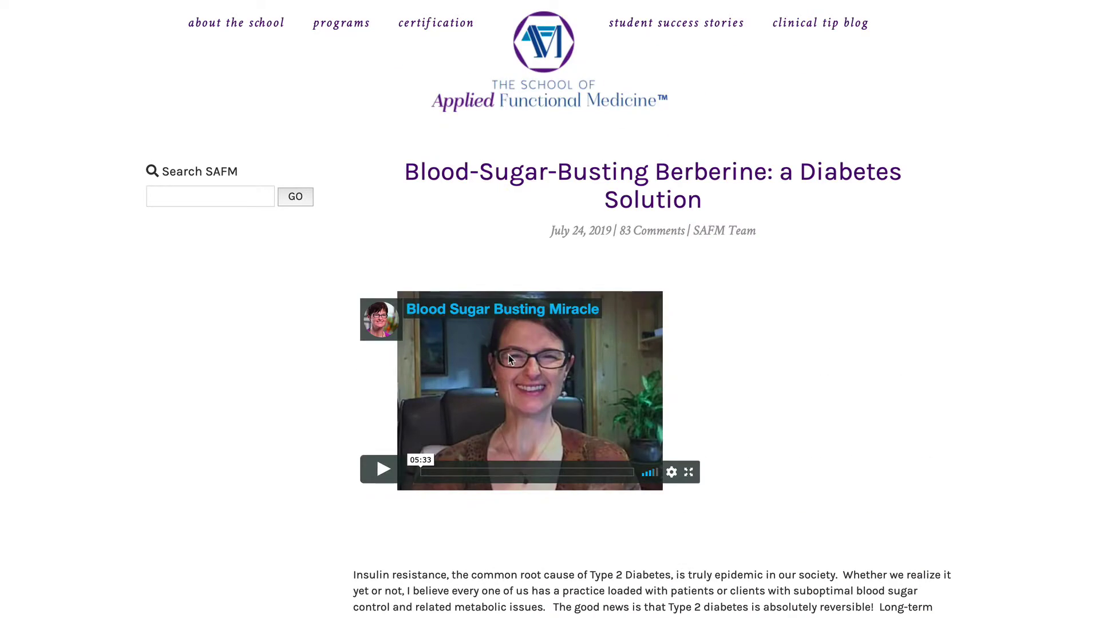
scroll(508, 355, "down", 3)
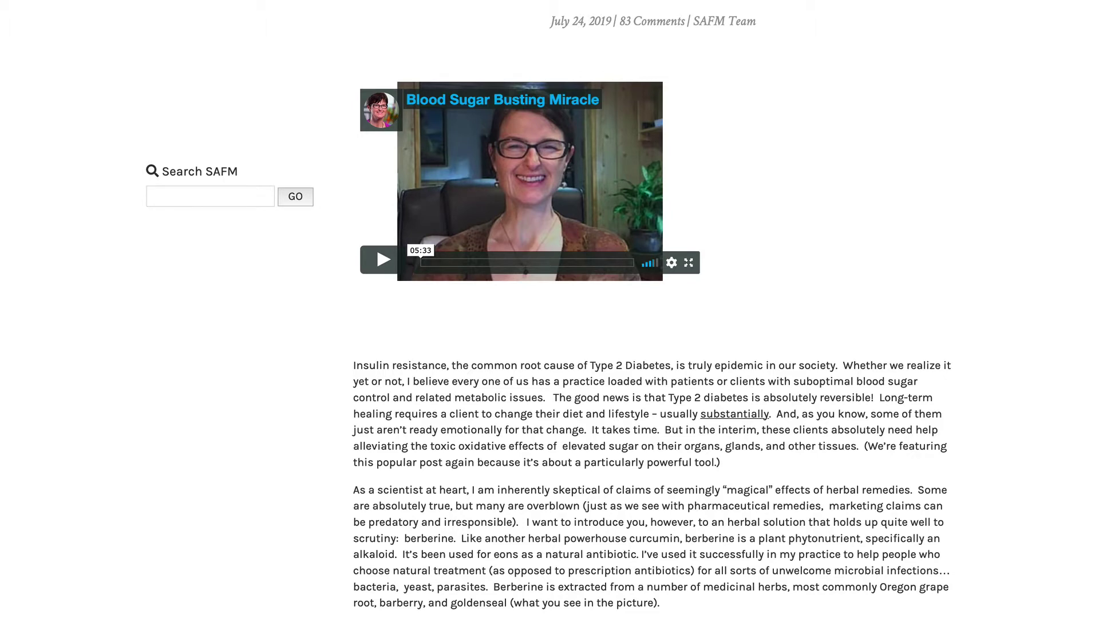
type("diarrhea")
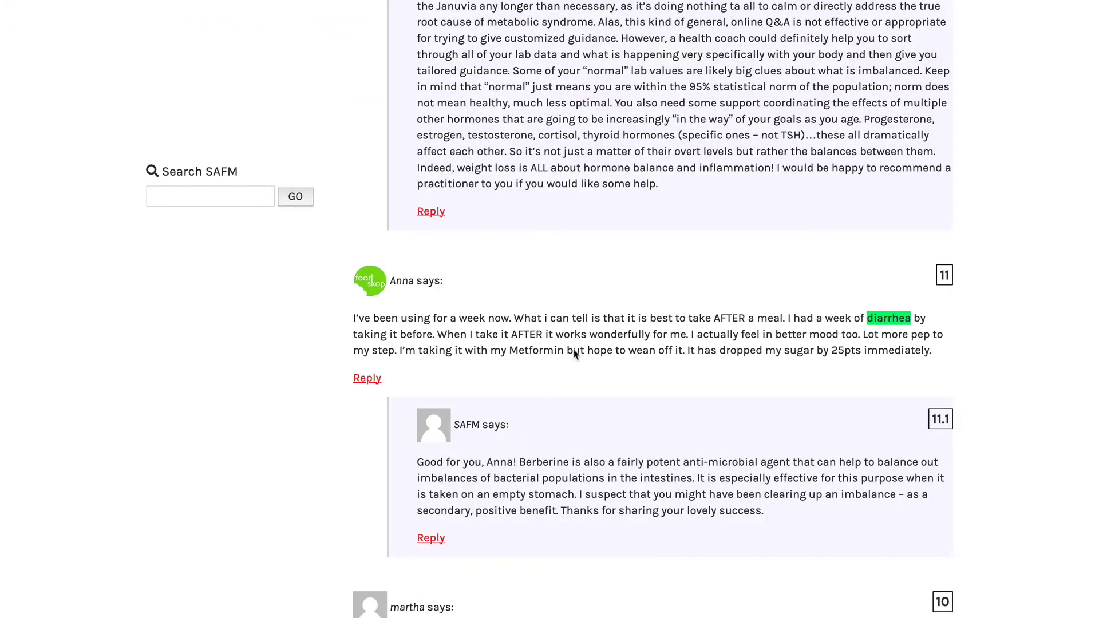
scroll(598, 313, "up", 20)
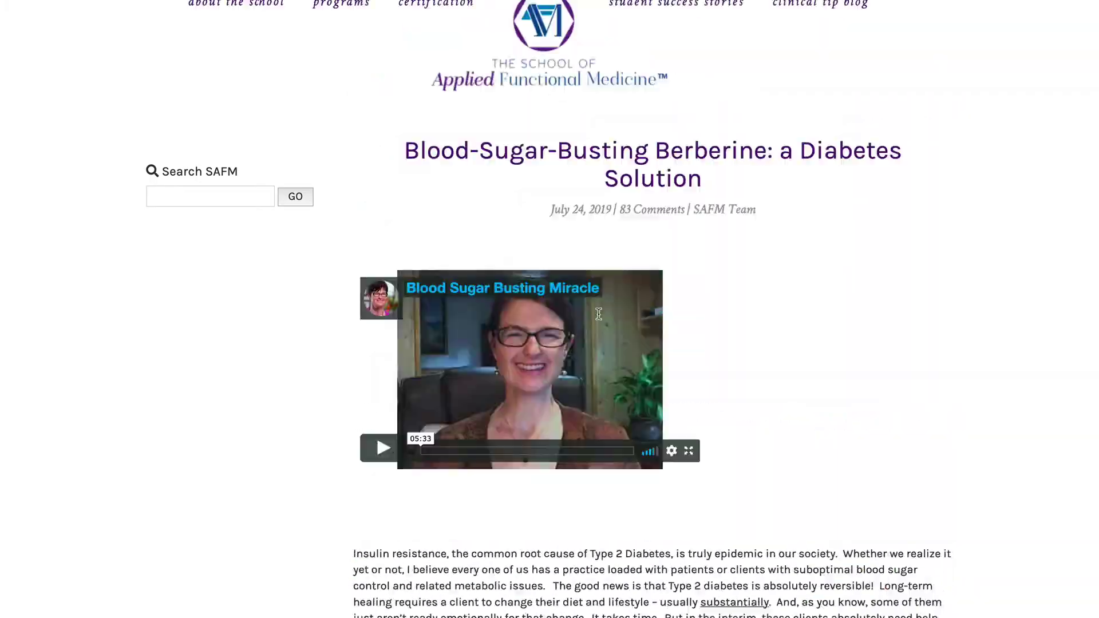
scroll(714, 414, "down", 7)
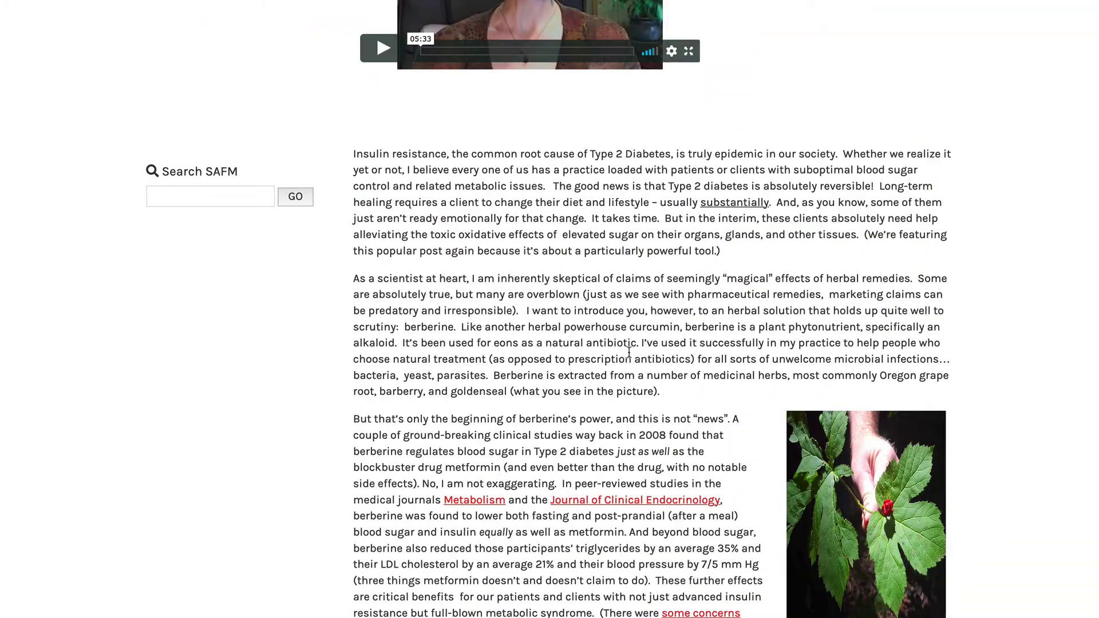
scroll(629, 352, "down", 8)
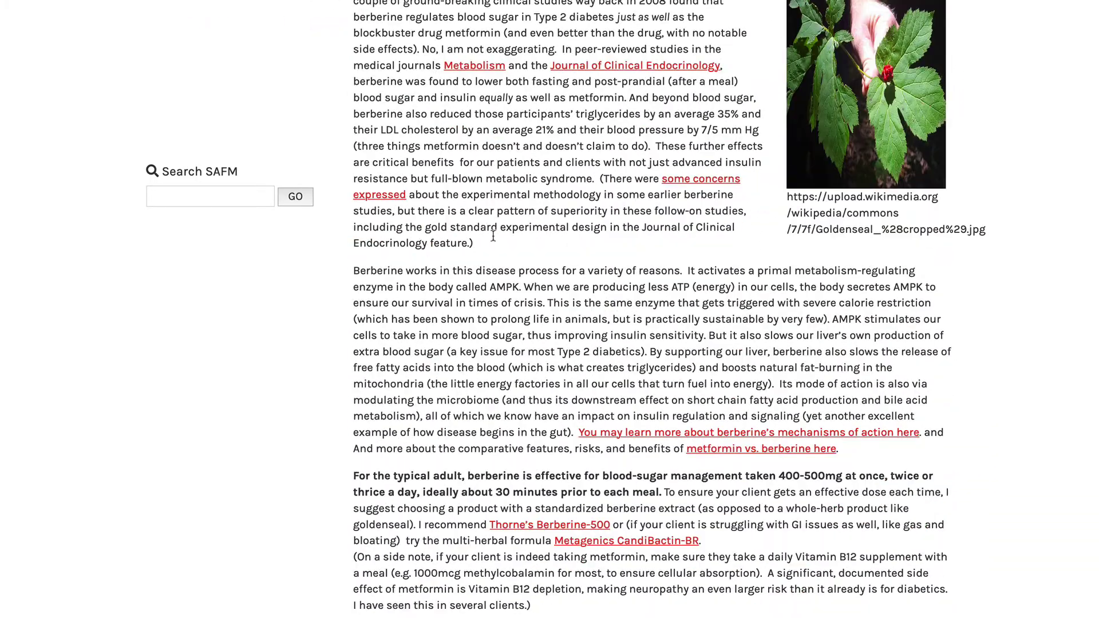
scroll(492, 235, "down", 5)
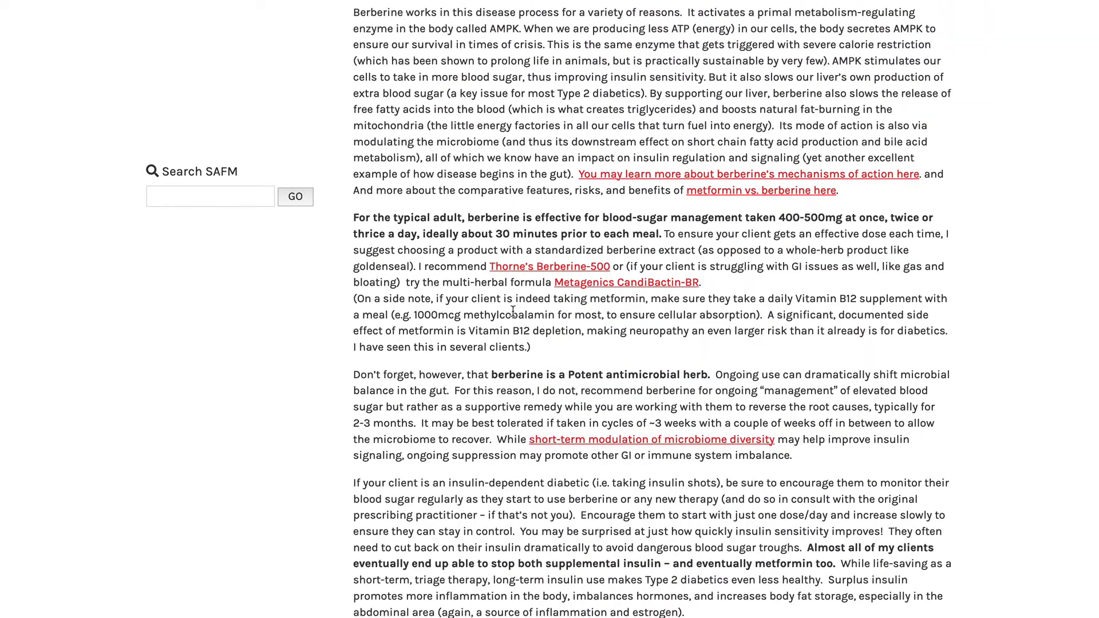
scroll(513, 311, "down", 6)
scroll(513, 315, "up", 8)
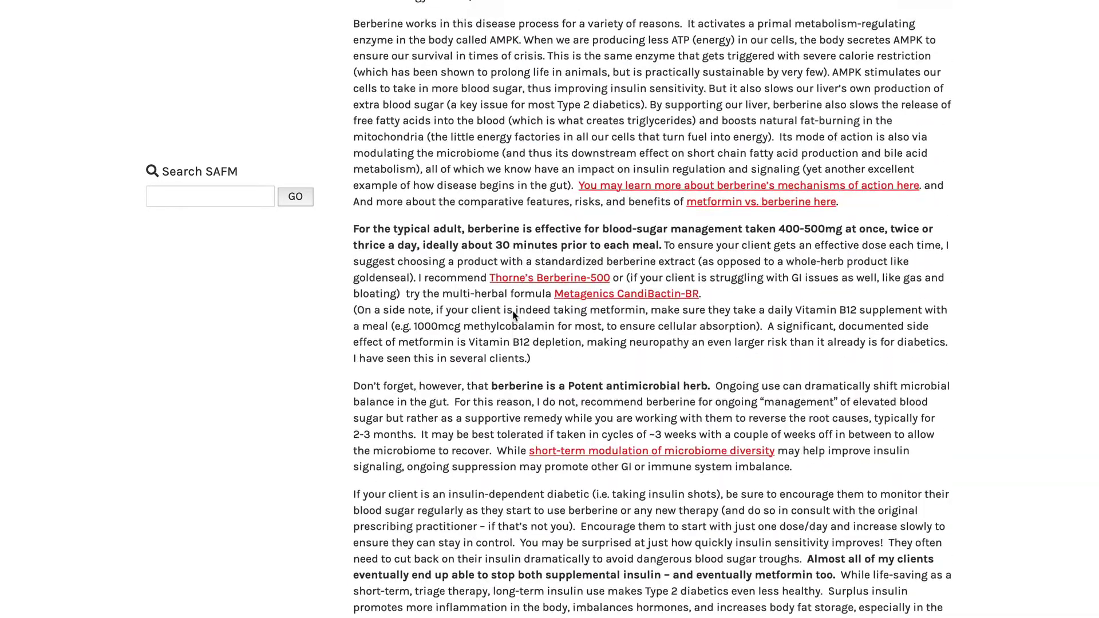
Highlight the berberine mechanism and dosage paragraphs, then clear them and return to the top
left_click_drag(353, 98, 632, 494)
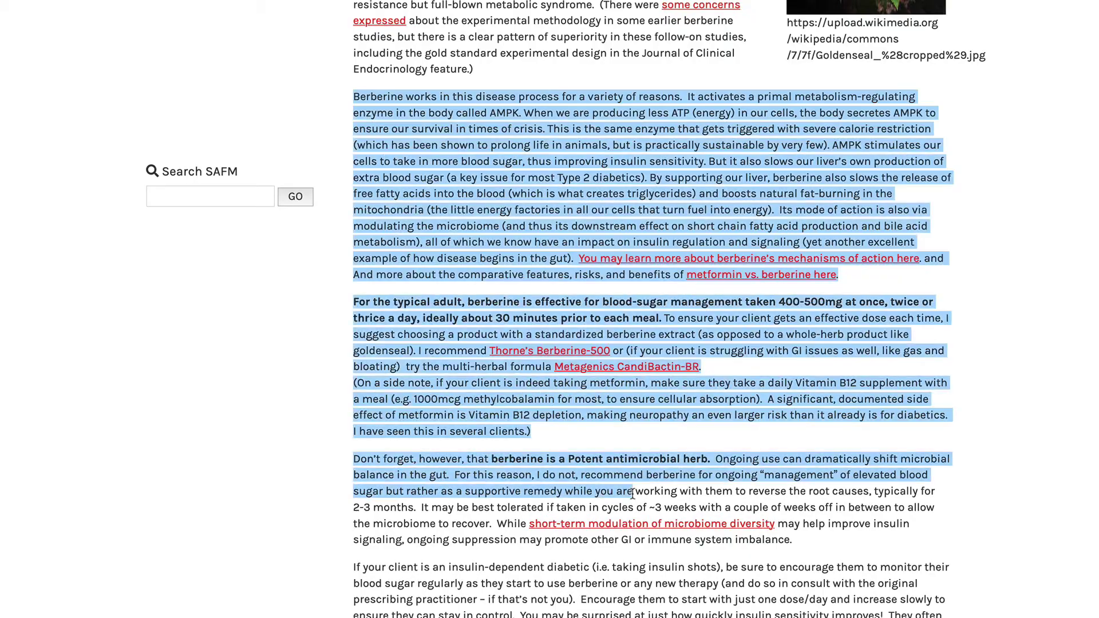
left_click(571, 453)
scroll(572, 454, "up", 15)
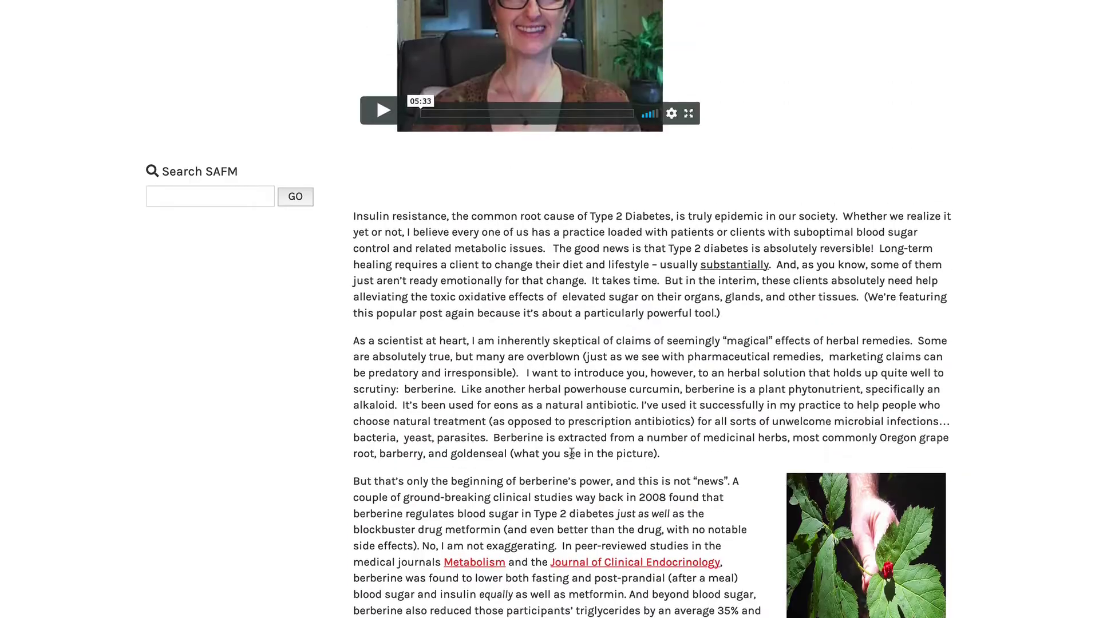
scroll(747, 334, "up", 2)
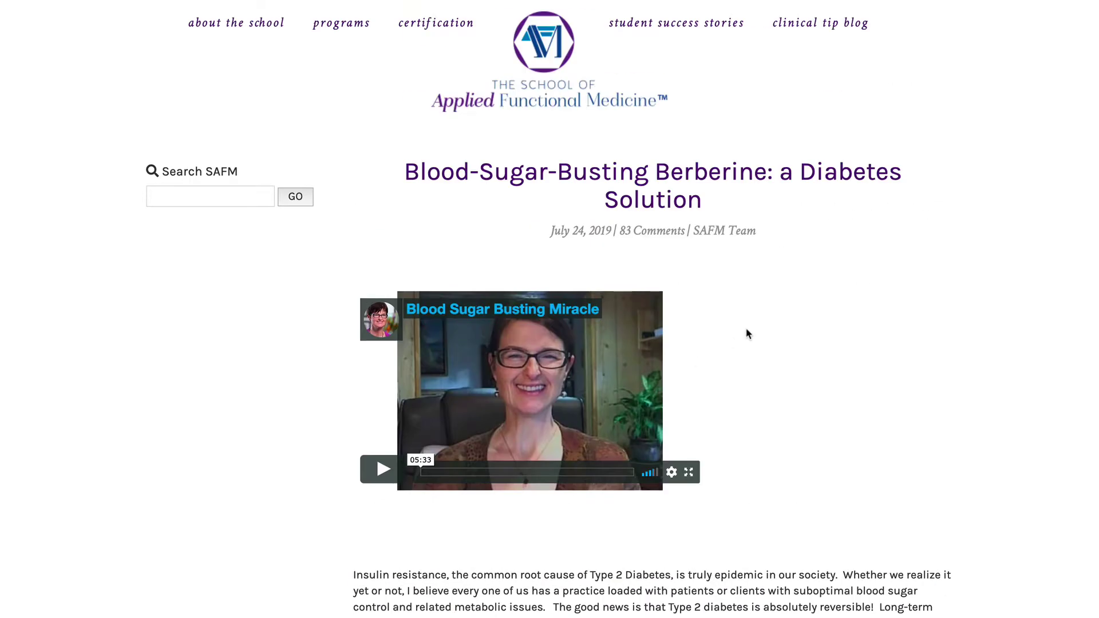
Go back to the berberine side effects results and inspect the snippet words 'berberine' and 'side effects'
key("alt+Left")
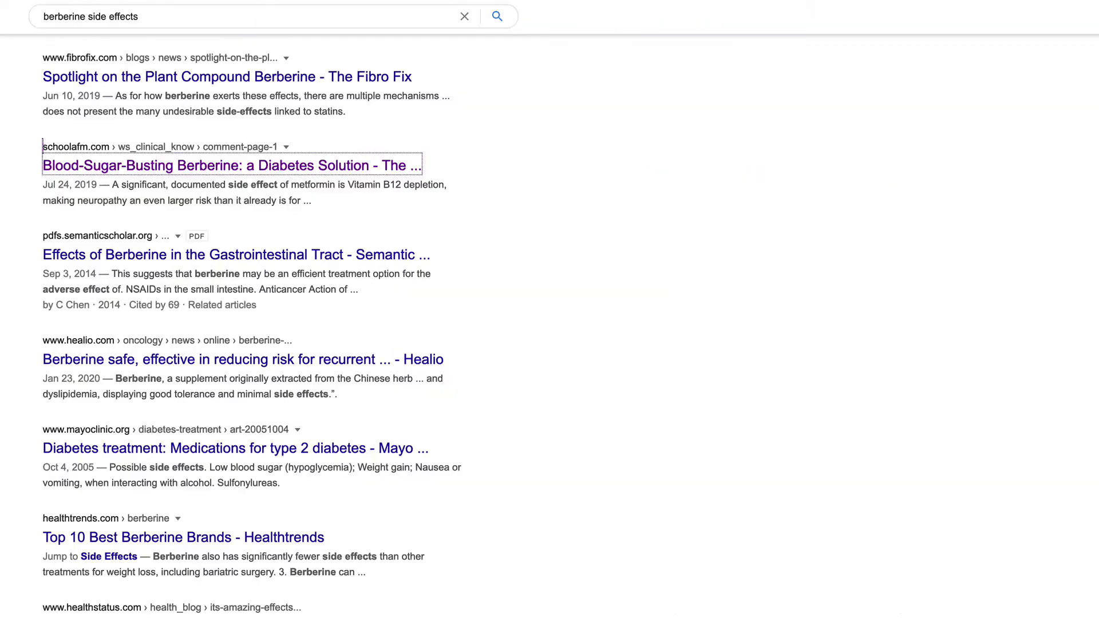
scroll(529, 215, "up", 1)
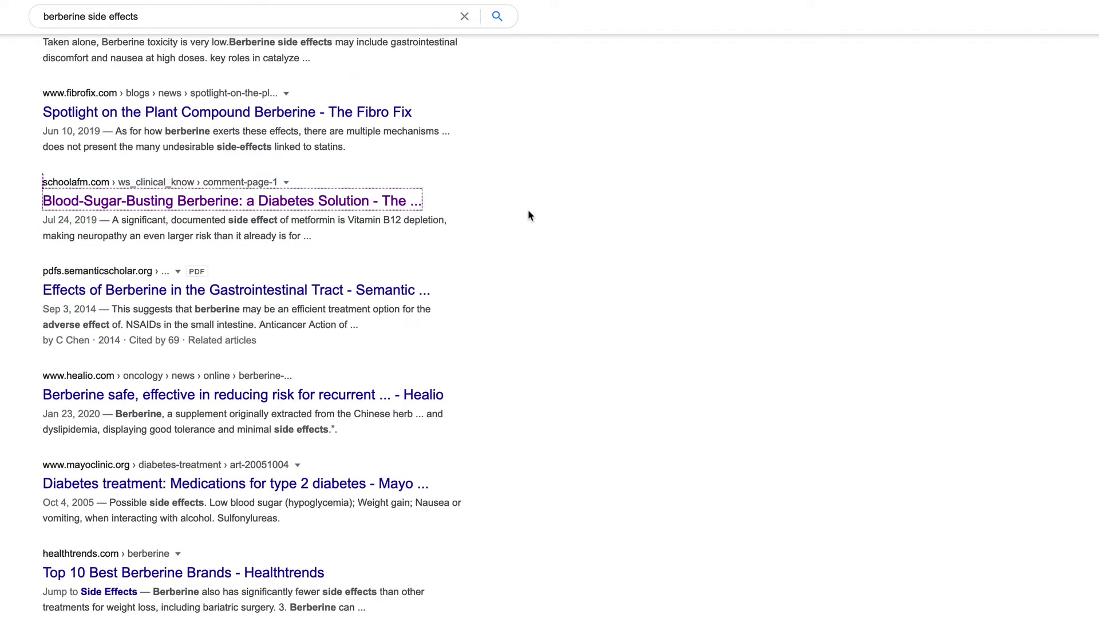
double_click(187, 132)
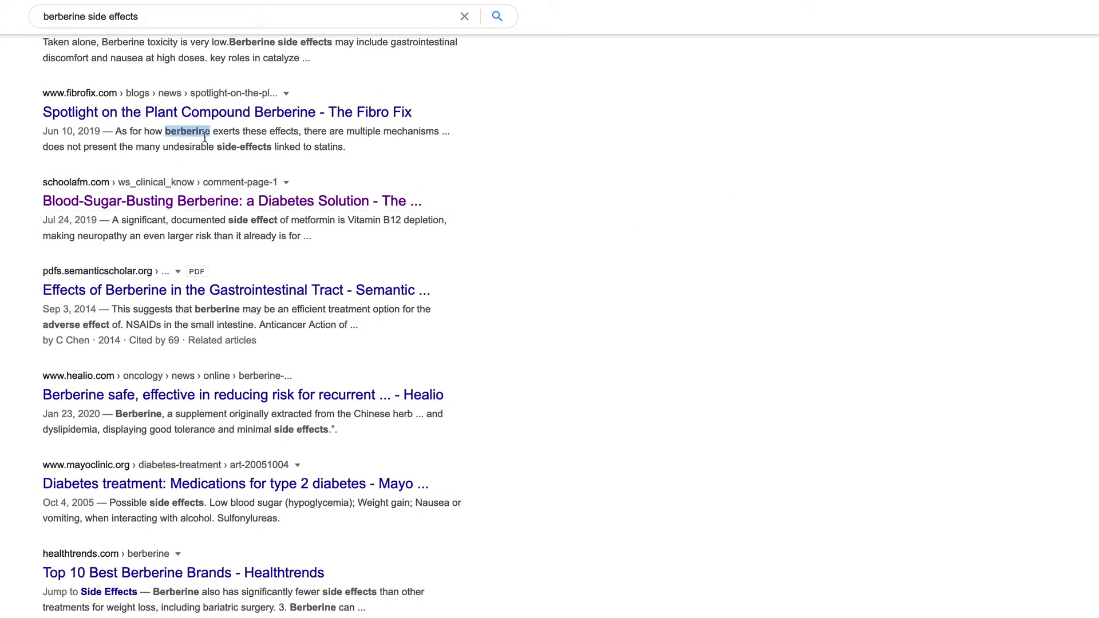
left_click(232, 148)
double_click(233, 148)
left_click_drag(271, 148, 216, 145)
left_click(216, 145)
scroll(559, 177, "down", 15)
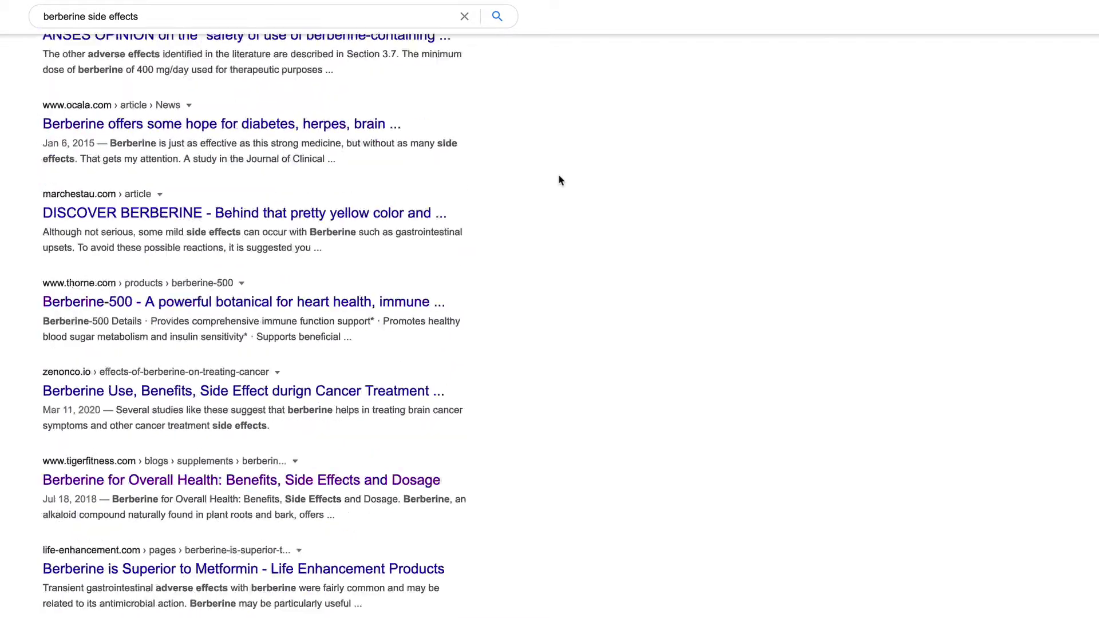
scroll(559, 179, "up", 10)
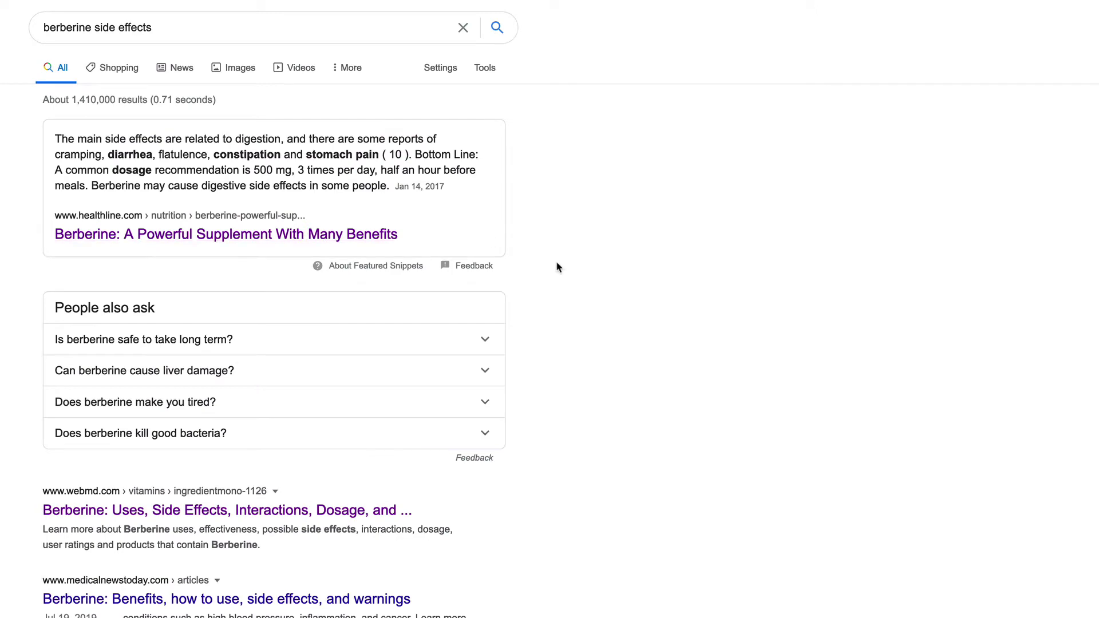
scroll(558, 265, "down", 3)
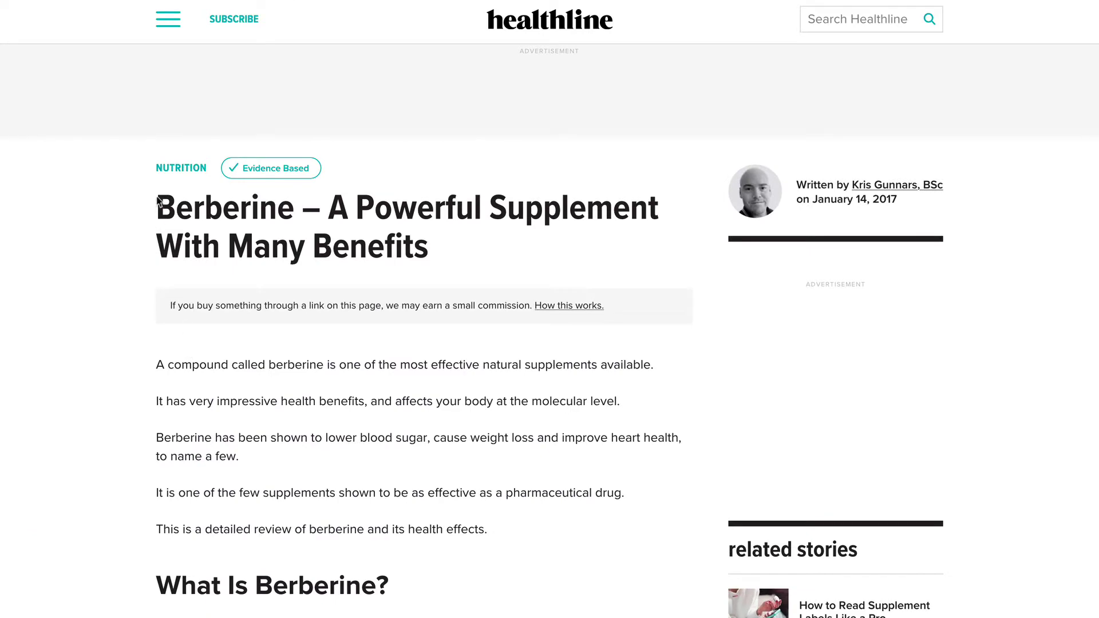
Select the Healthline berberine article text from its title through the last paragraph
left_click_drag(158, 198, 321, 506)
scroll(322, 512, "down", 20)
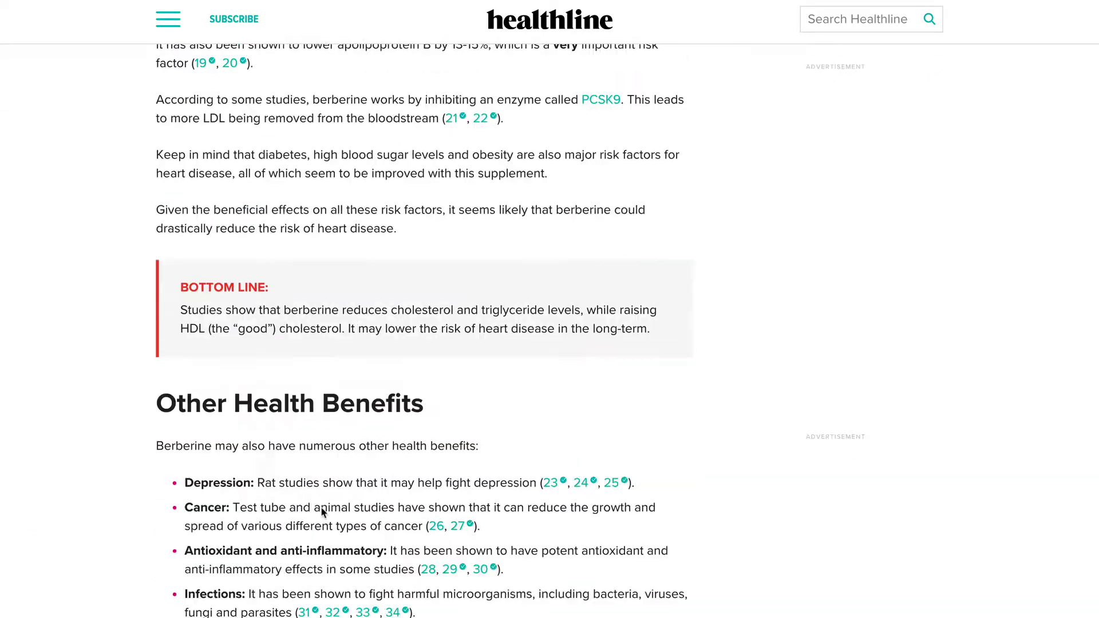
scroll(322, 512, "down", 15)
scroll(322, 512, "up", 15)
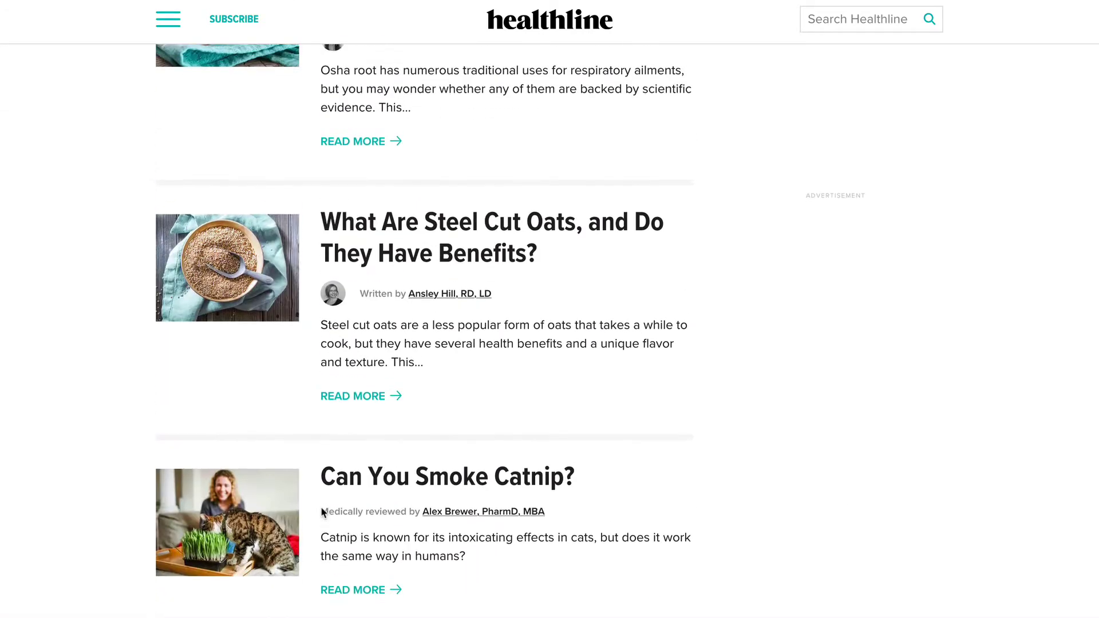
scroll(322, 513, "up", 20)
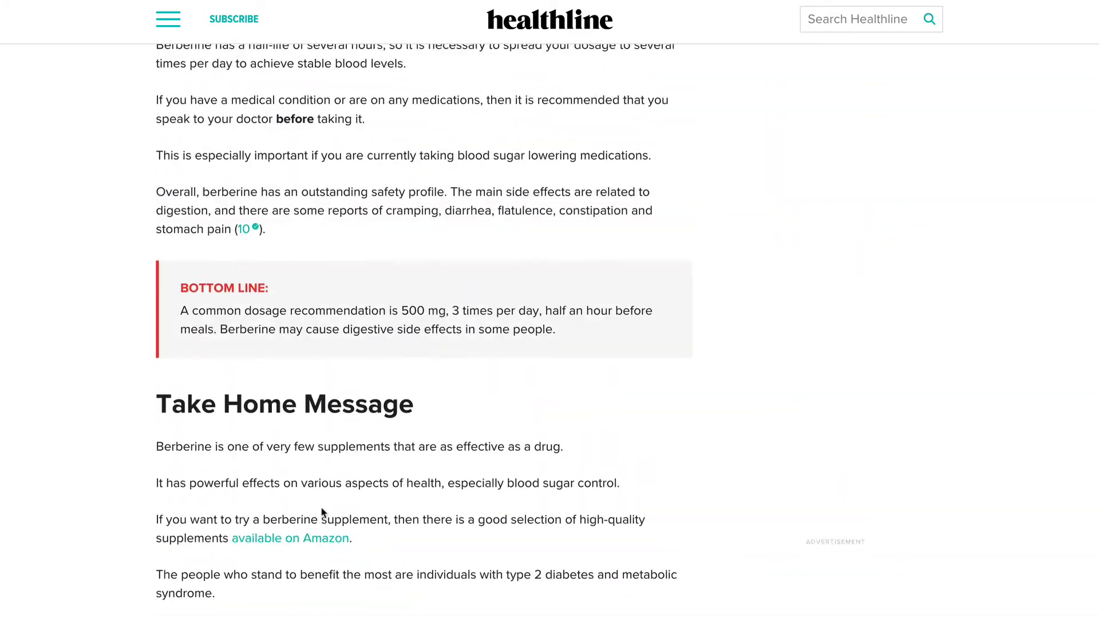
left_click(315, 404, "shift")
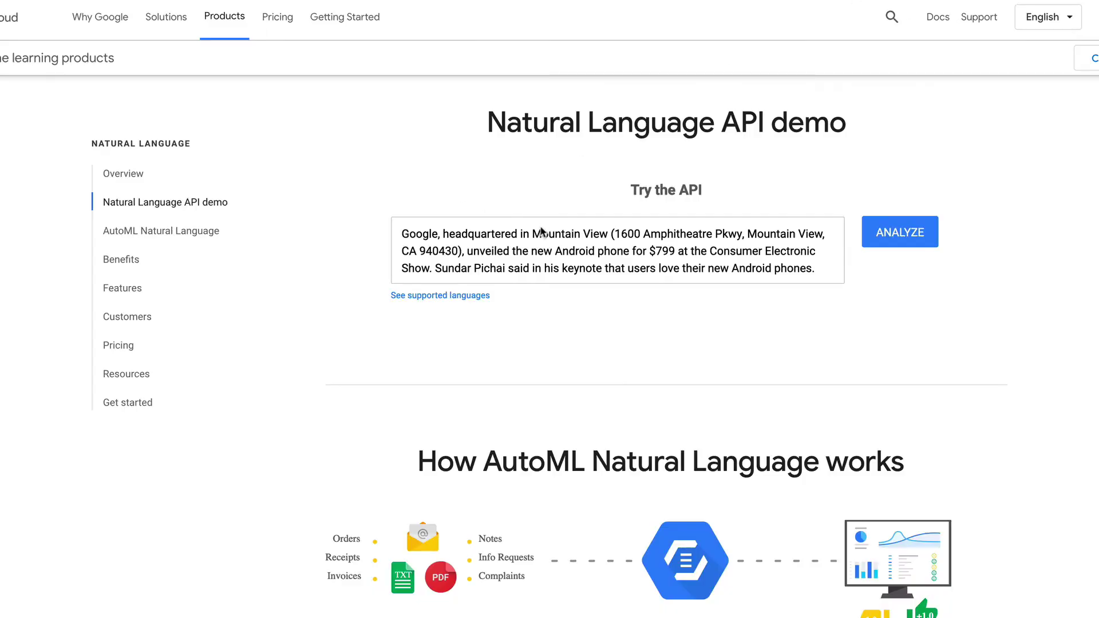
Replace the demo's sample text with the copied Healthline article and analyze it, passing the reCAPTCHA
left_click_drag(491, 122, 861, 117)
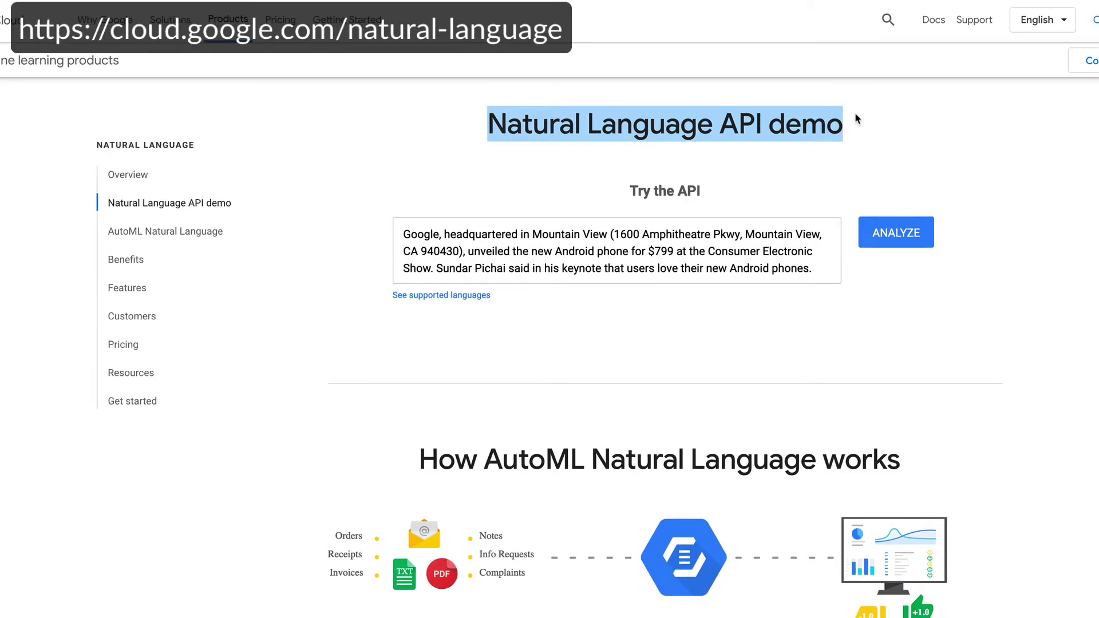
left_click(857, 118)
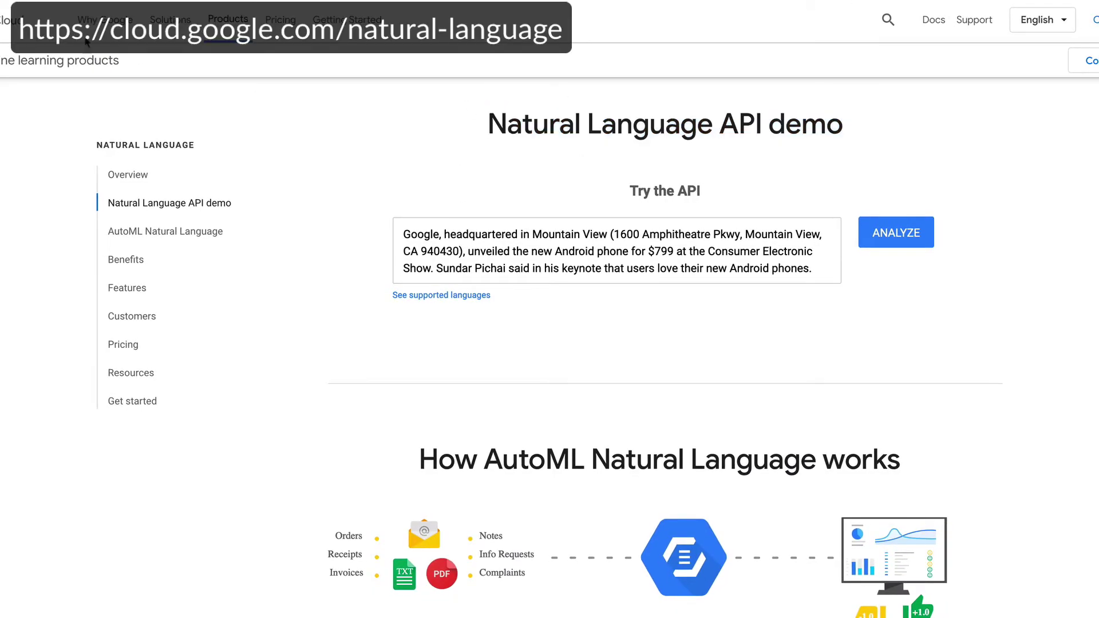
left_click(488, 243)
key("ctrl+a")
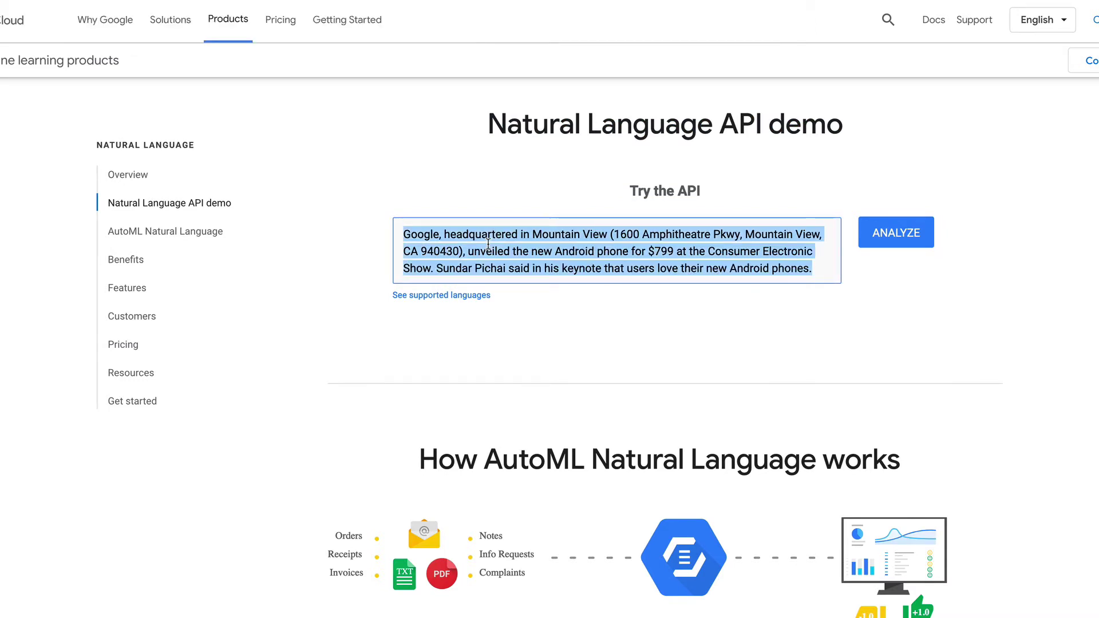
key("ctrl+v")
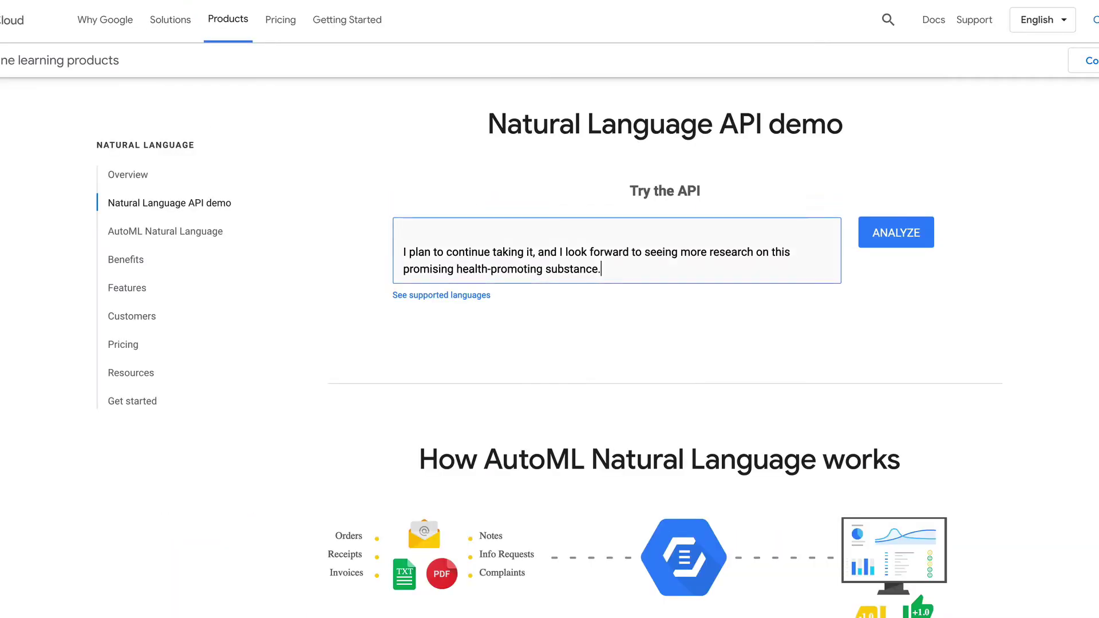
left_click(904, 232)
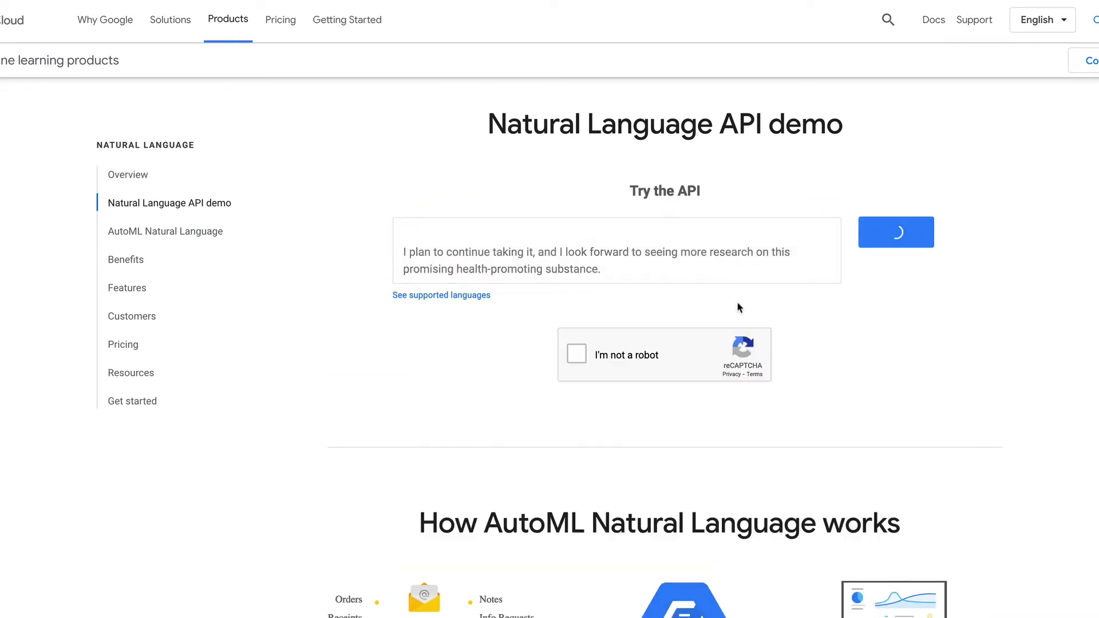
left_click(576, 354)
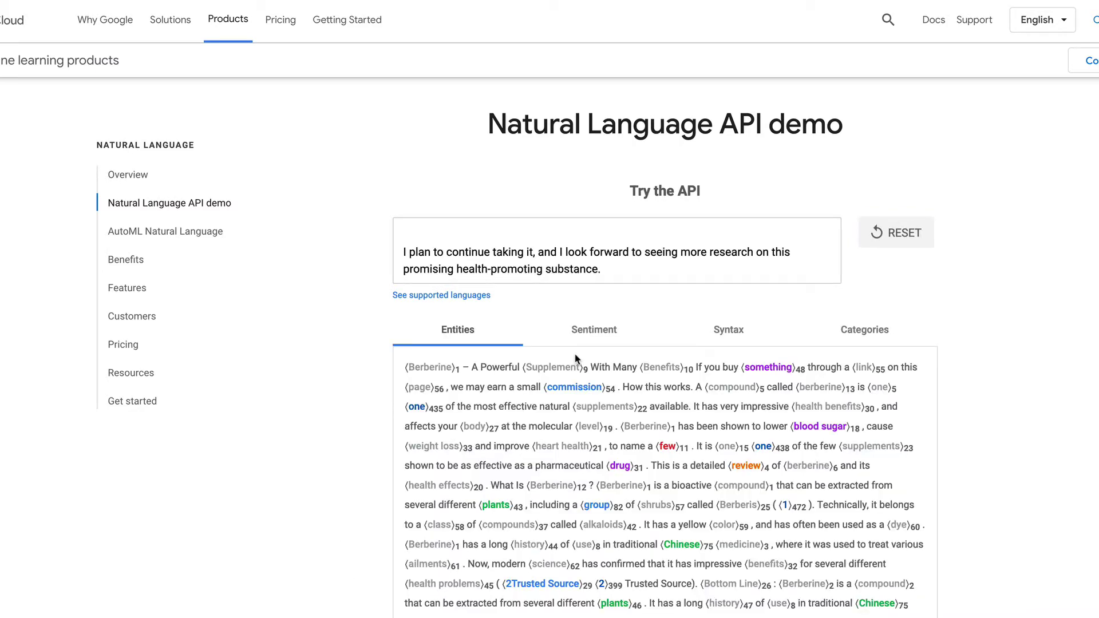
Review the Sentiment, Syntax and Categories results, noting /Health/Nutrition, then return to Entities
scroll(321, 455, "down", 5)
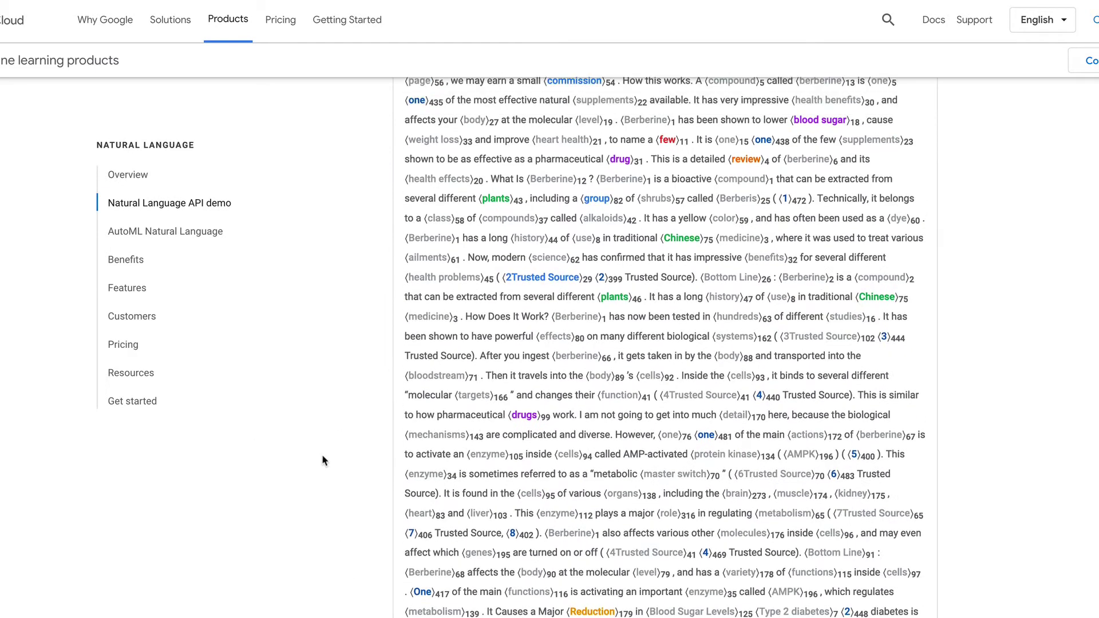
scroll(324, 460, "up", 5)
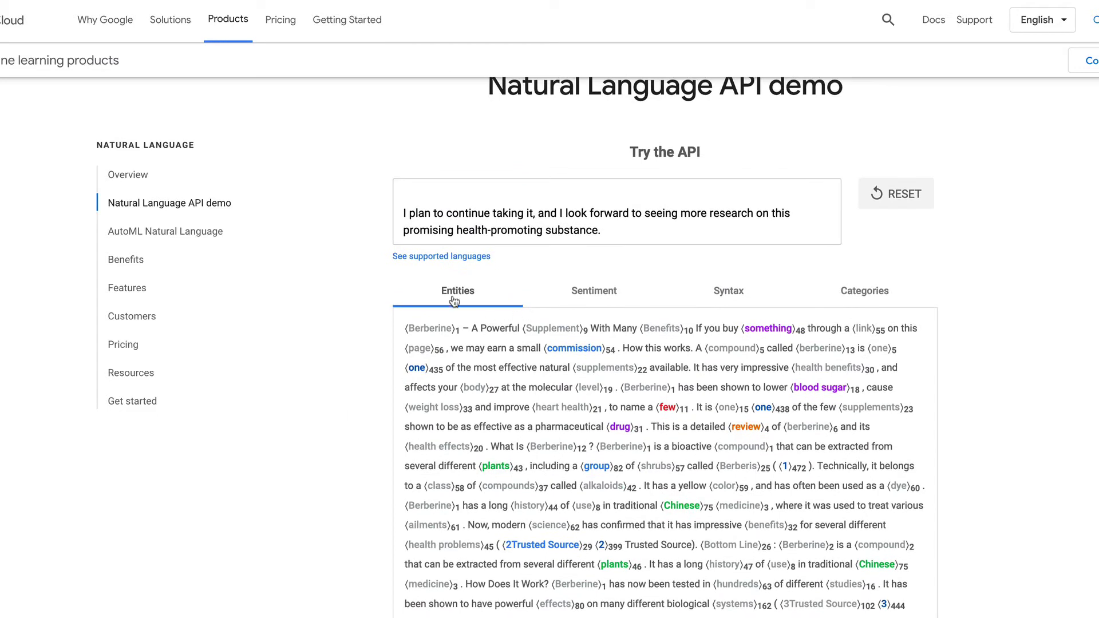
left_click(592, 290)
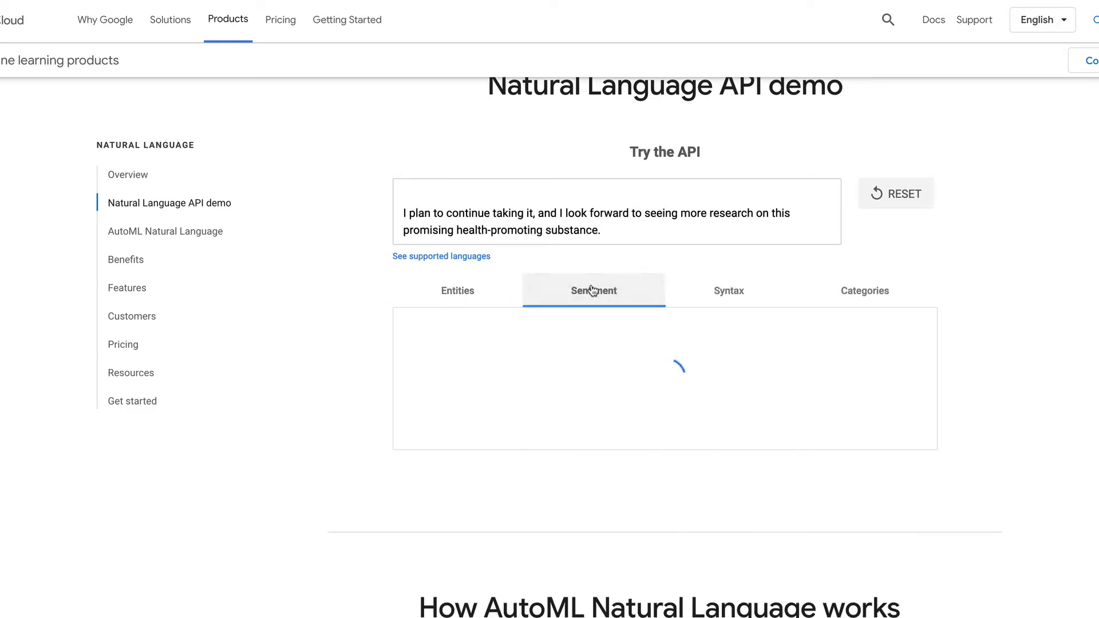
left_click(729, 291)
left_click(849, 294)
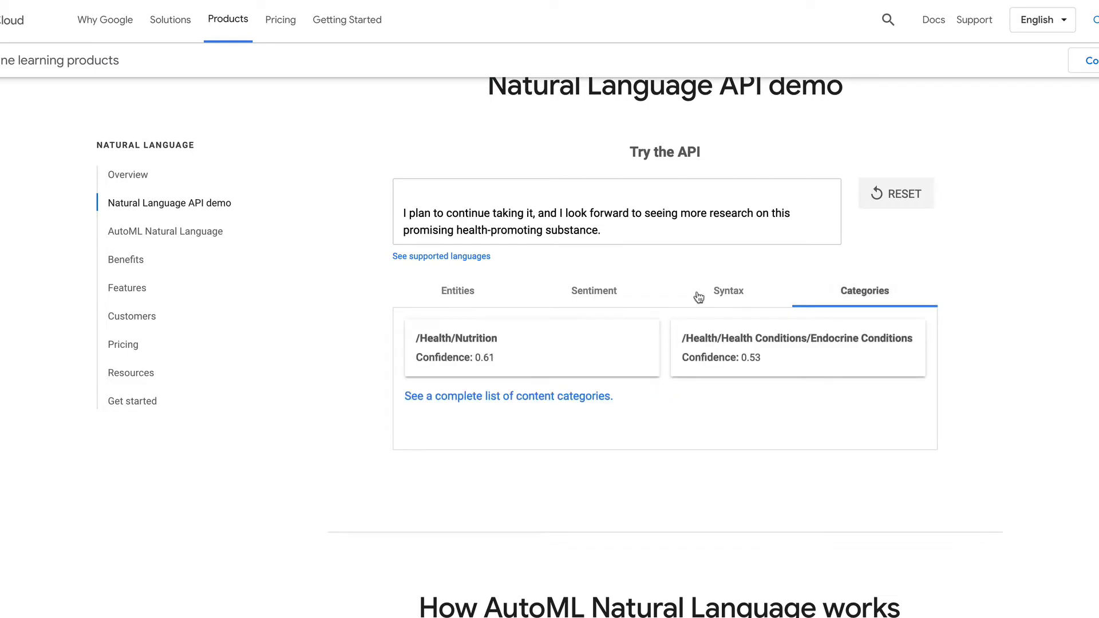
left_click_drag(497, 360, 414, 337)
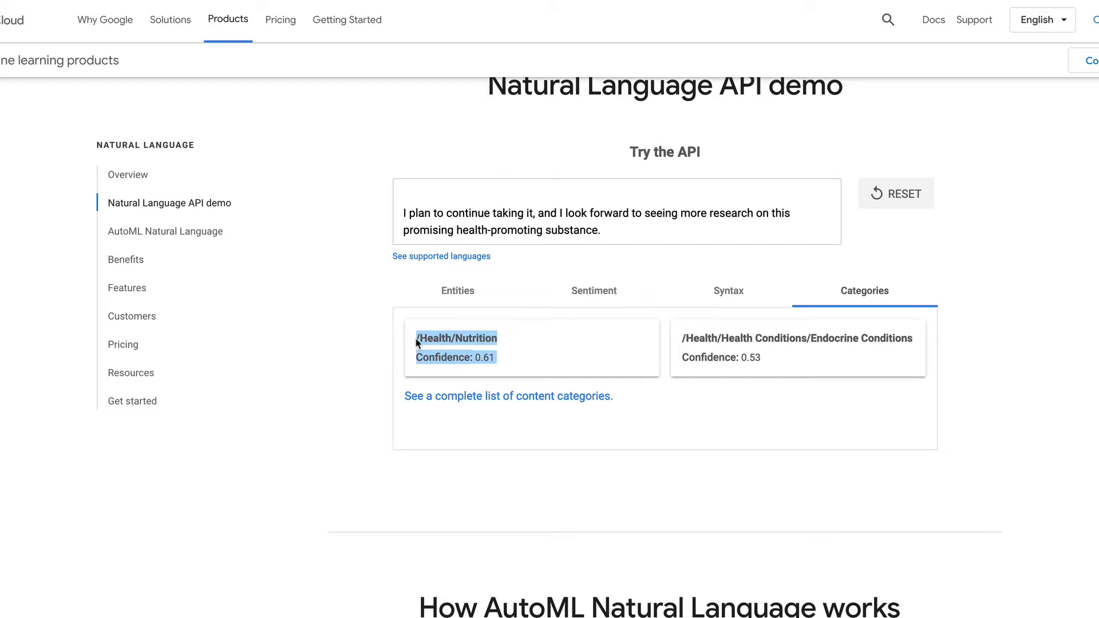
left_click(416, 341)
left_click(451, 294)
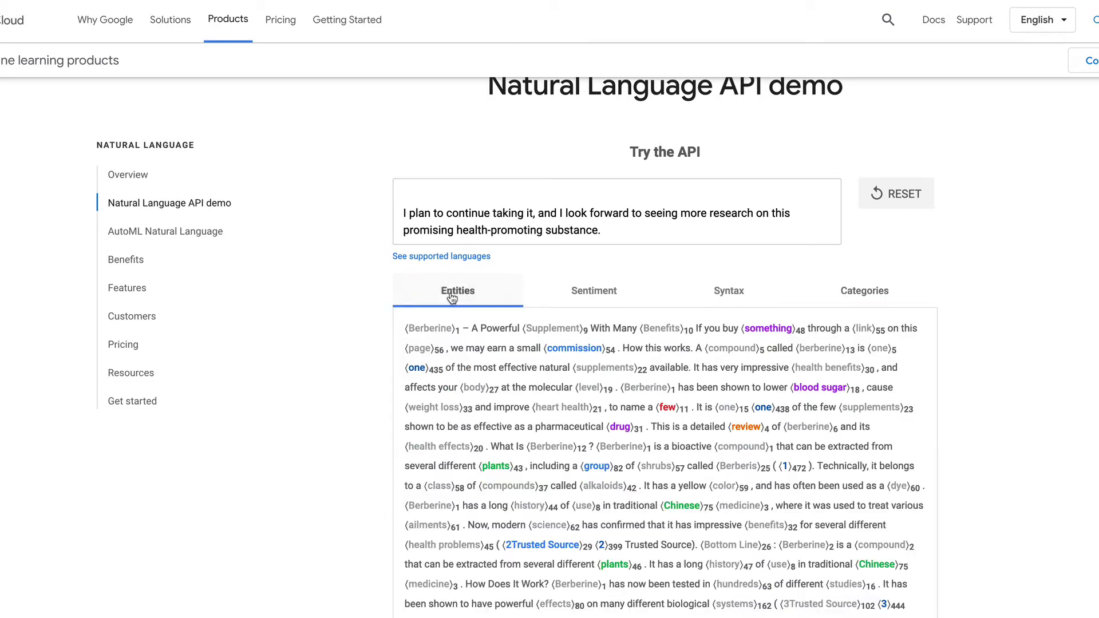
Highlight the Berberine, Supplement and Benefits entities in the annotated article title
scroll(369, 380, "down", 3)
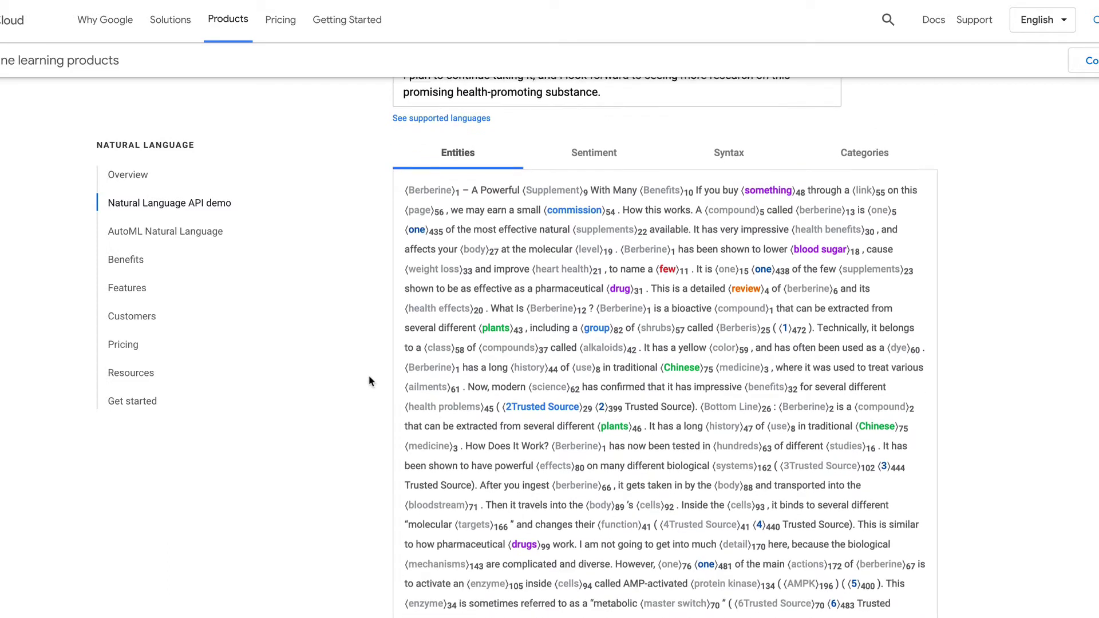
mouse_move(430, 183)
left_mouse_down()
mouse_move(461, 182)
mouse_move(410, 182)
left_mouse_up()
left_click(452, 183)
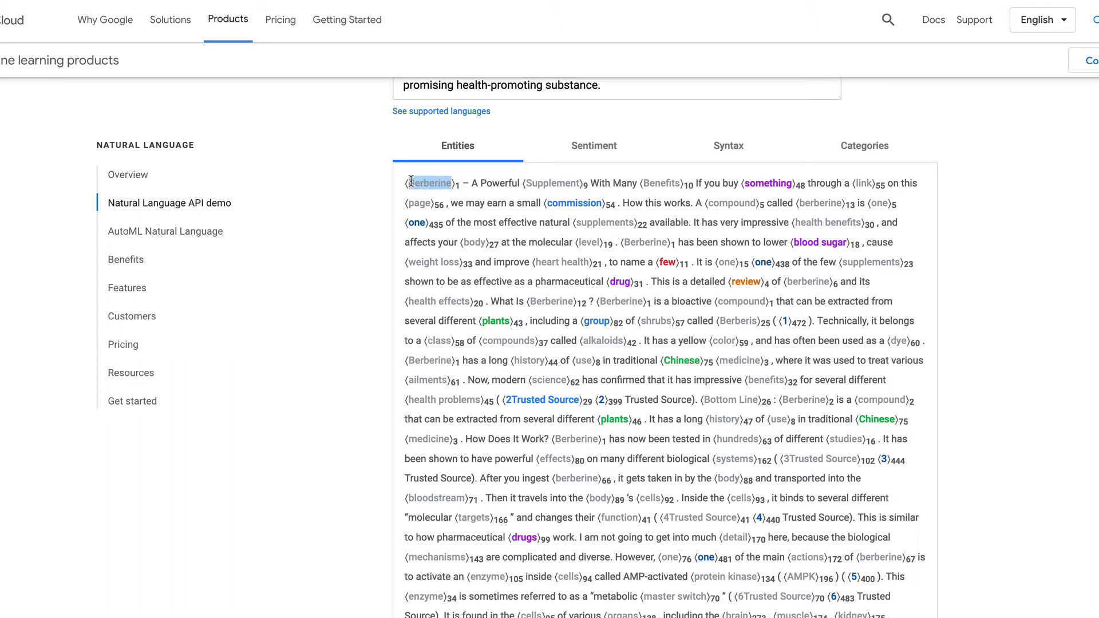
left_click(411, 182)
left_click_drag(471, 183, 518, 182)
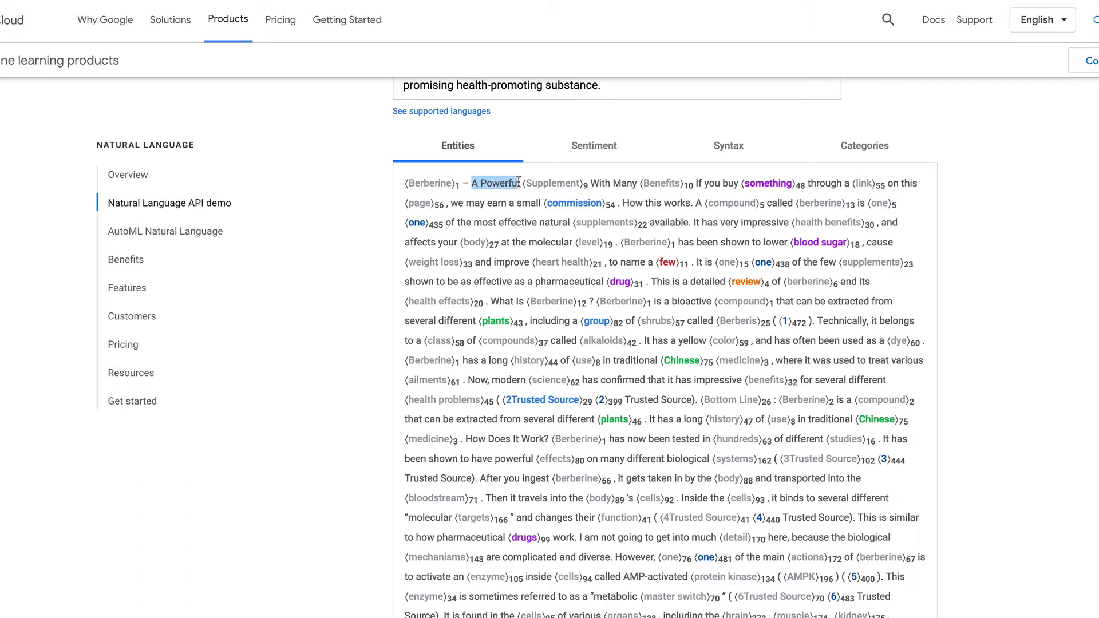
left_click(519, 182)
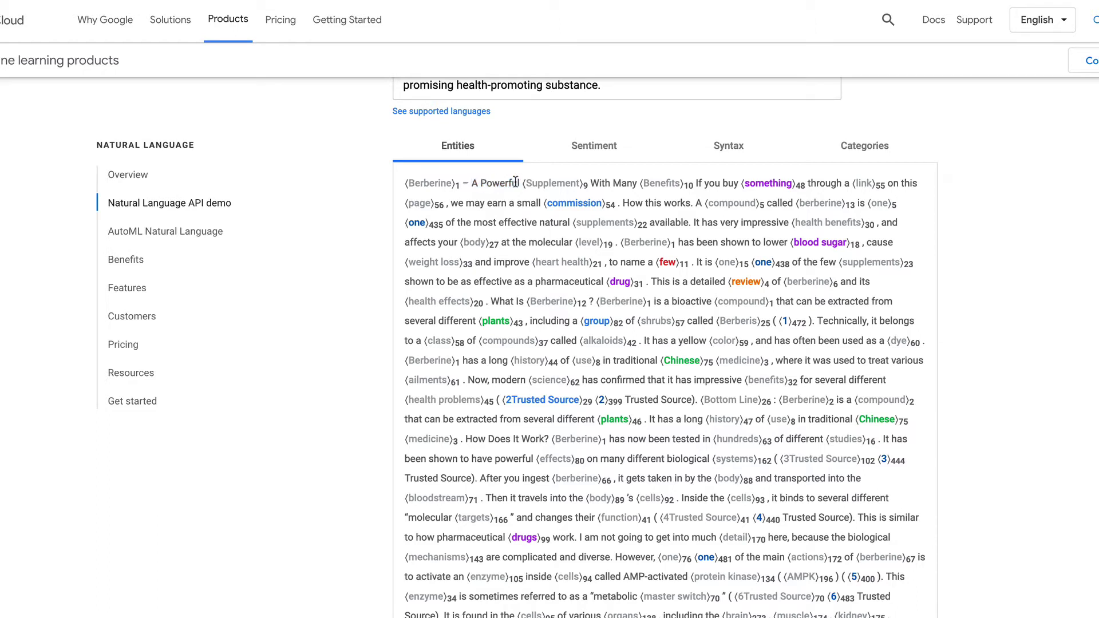
double_click(424, 183)
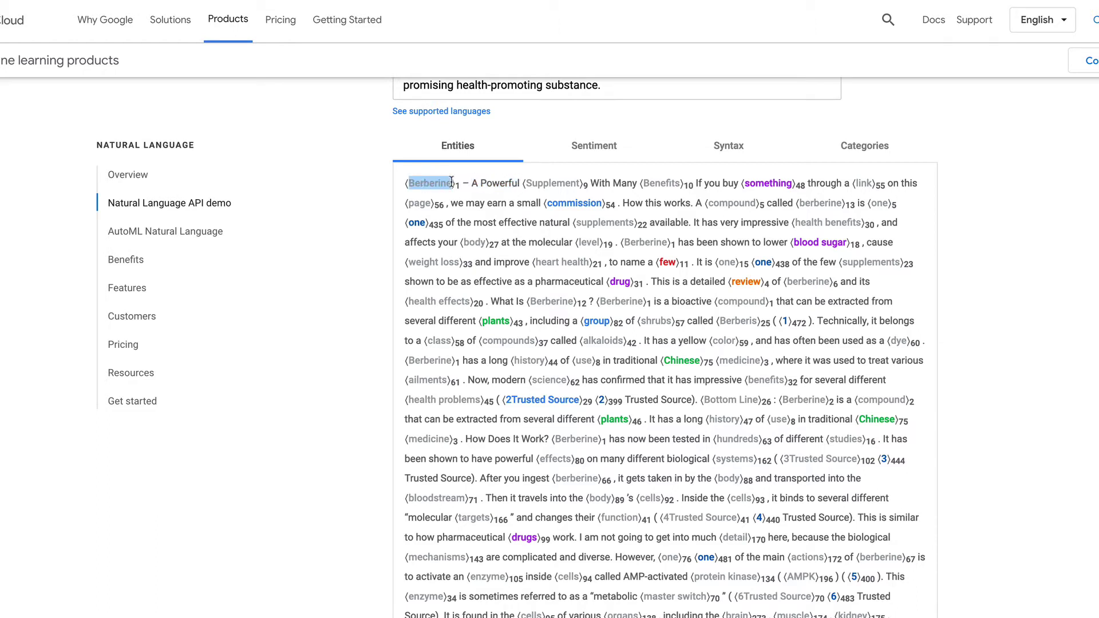
double_click(559, 183)
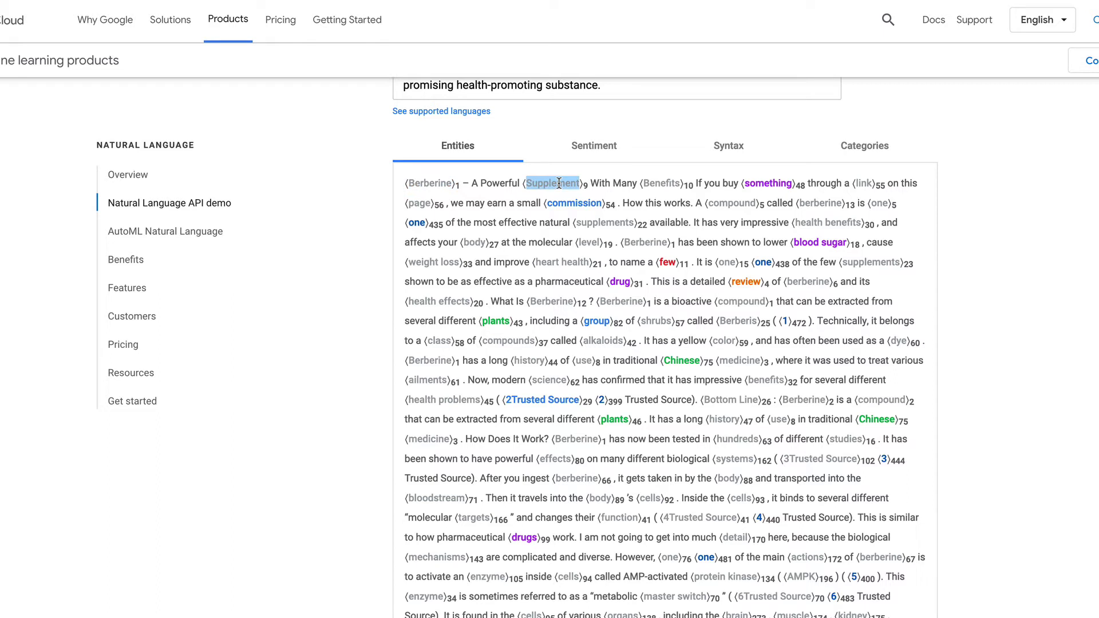
double_click(669, 184)
left_click(670, 186)
left_click_drag(591, 183, 640, 182)
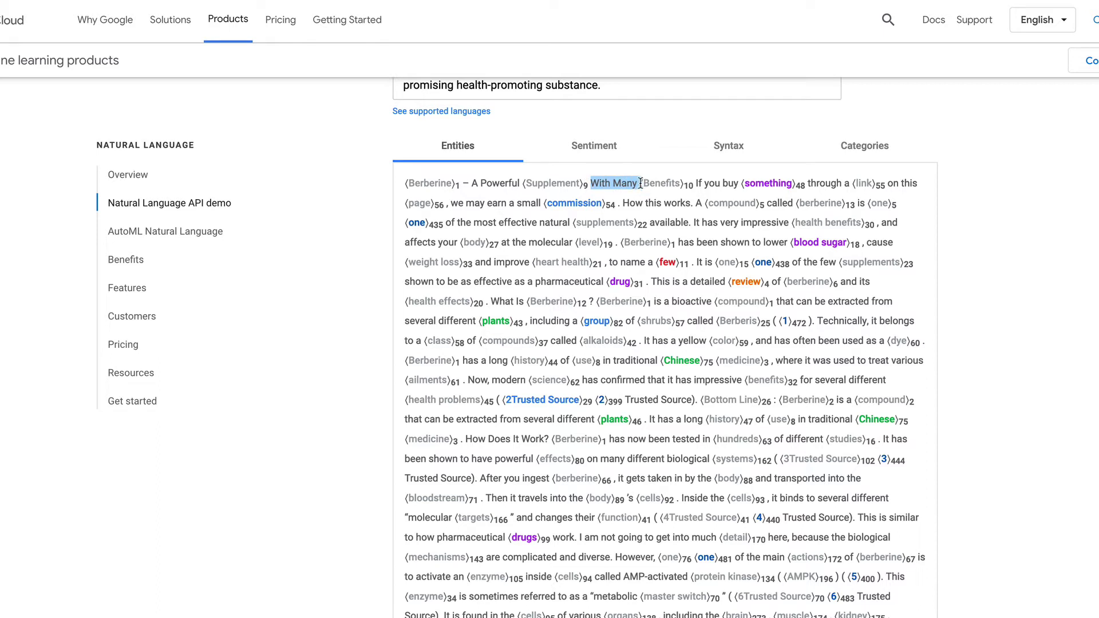
left_click(640, 182)
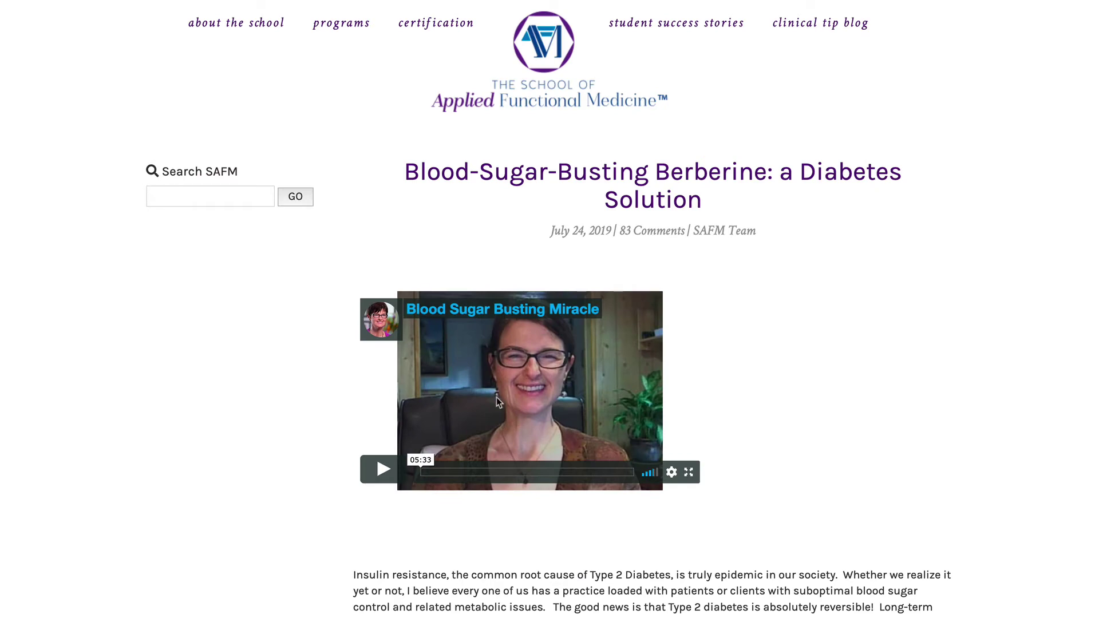
Scroll the SAFM article and briefly highlight several lines of its body text
scroll(496, 401, "down", 5)
left_click_drag(370, 350, 481, 414)
left_click(481, 413)
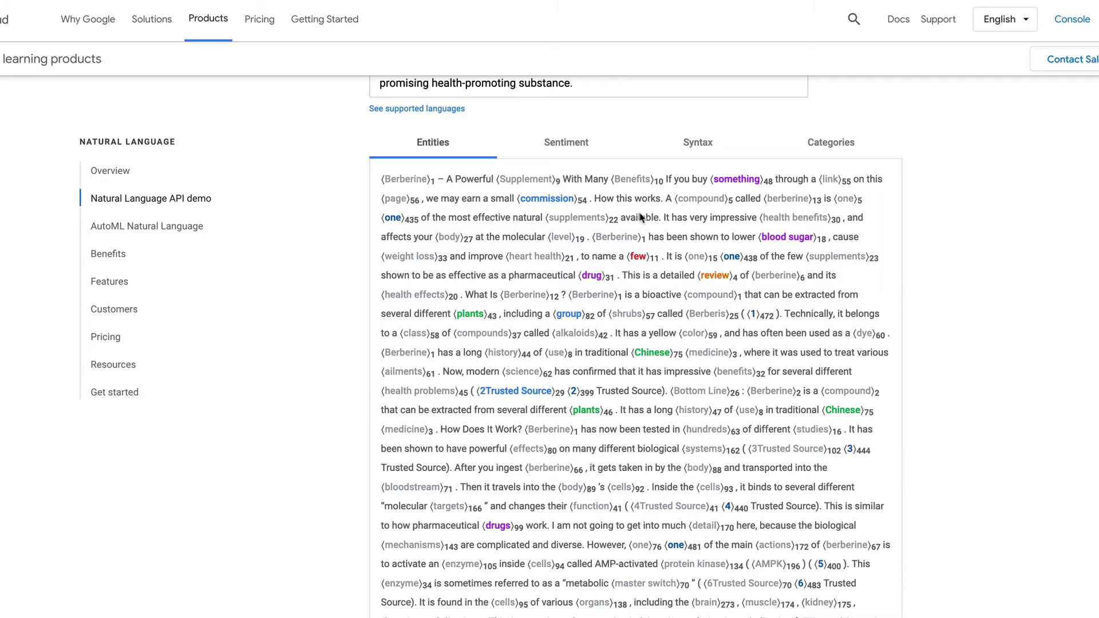
Scroll to the entity cards and check Berberine ranks first with salience 0.55
scroll(641, 218, "down", 1)
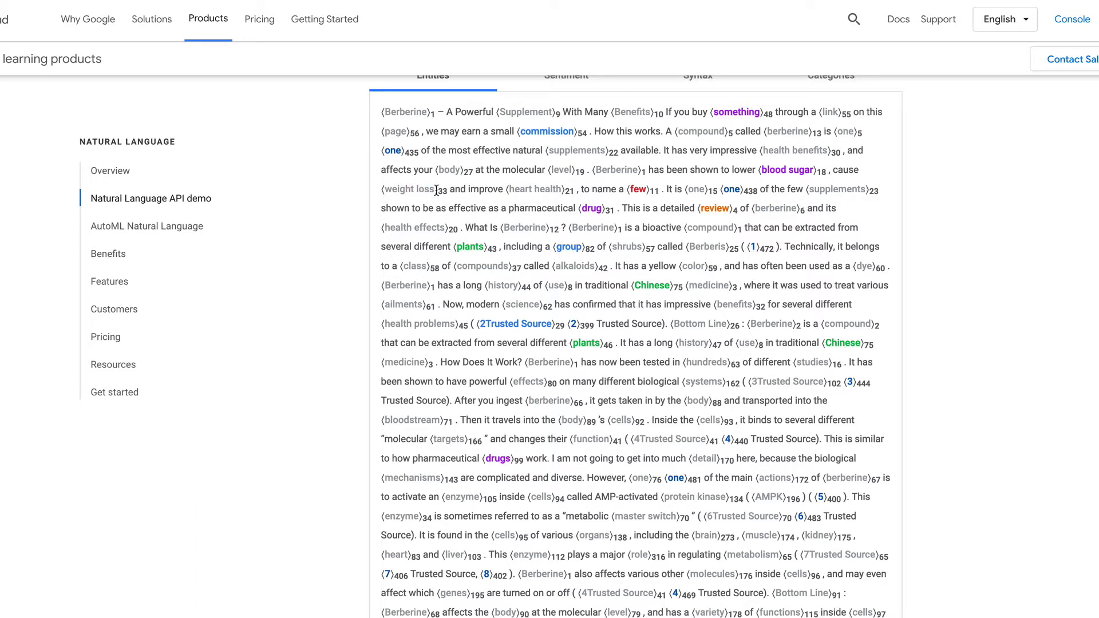
scroll(437, 190, "up", 2)
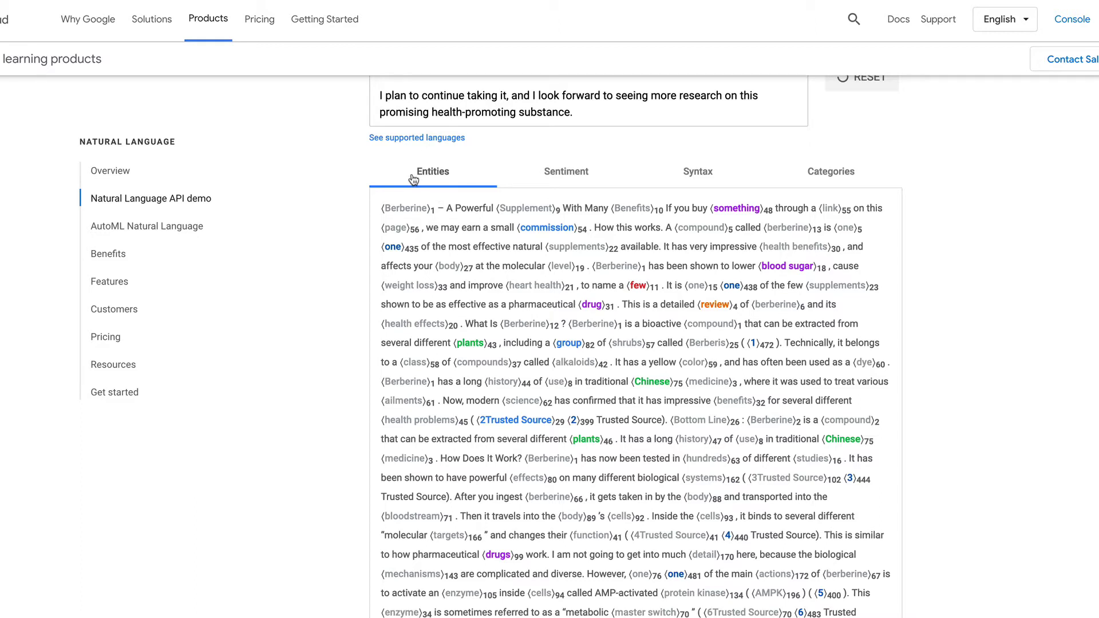
scroll(510, 300, "down", 4)
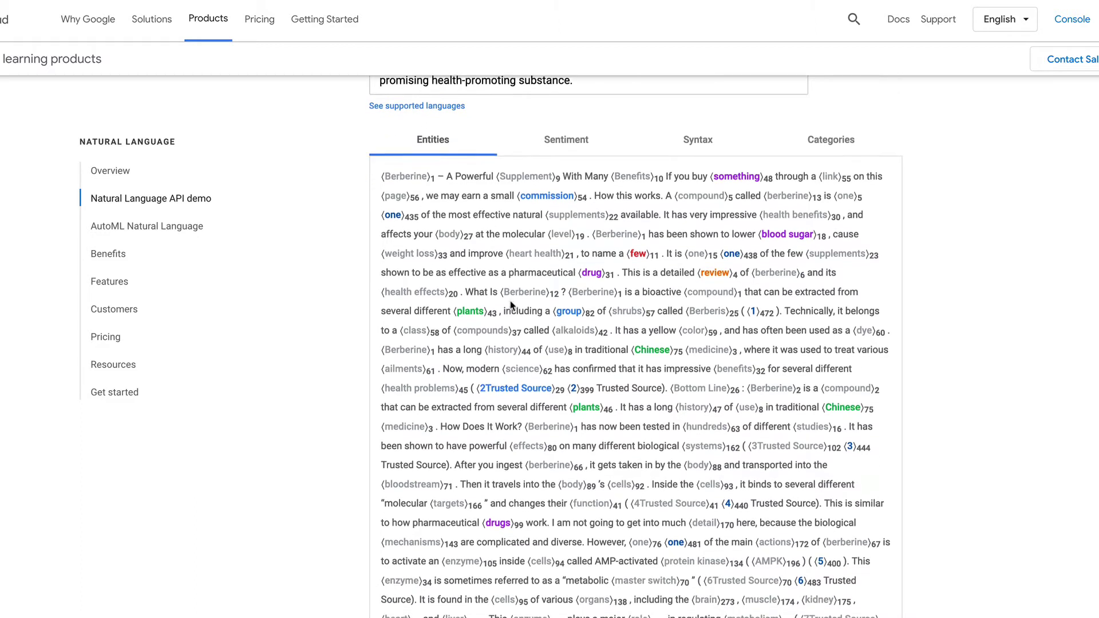
scroll(511, 305, "up", 8)
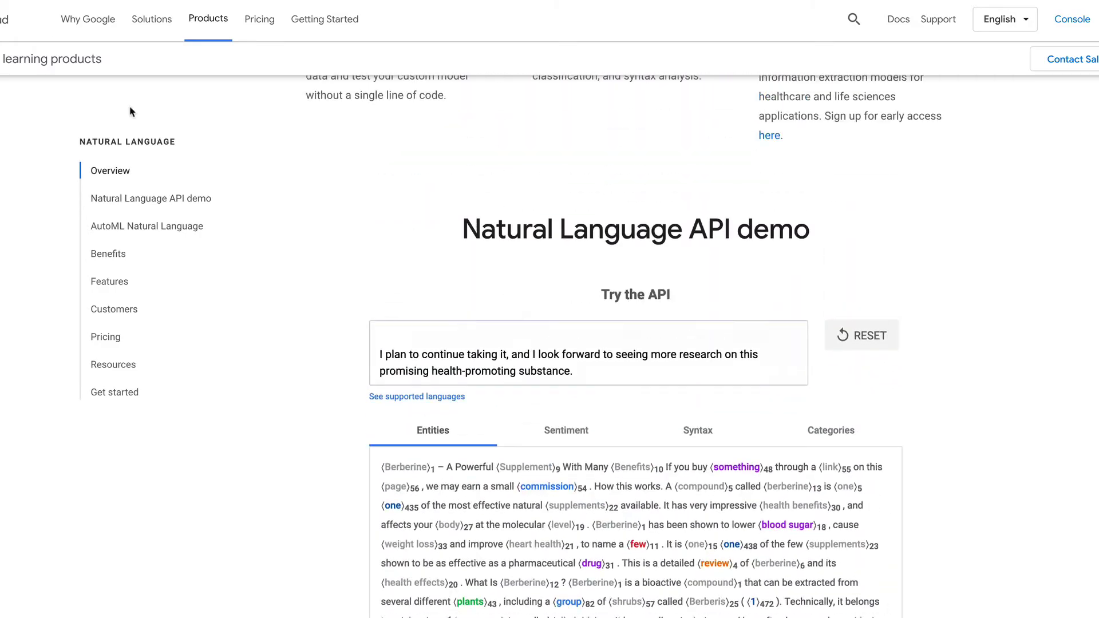
scroll(396, 269, "down", 10)
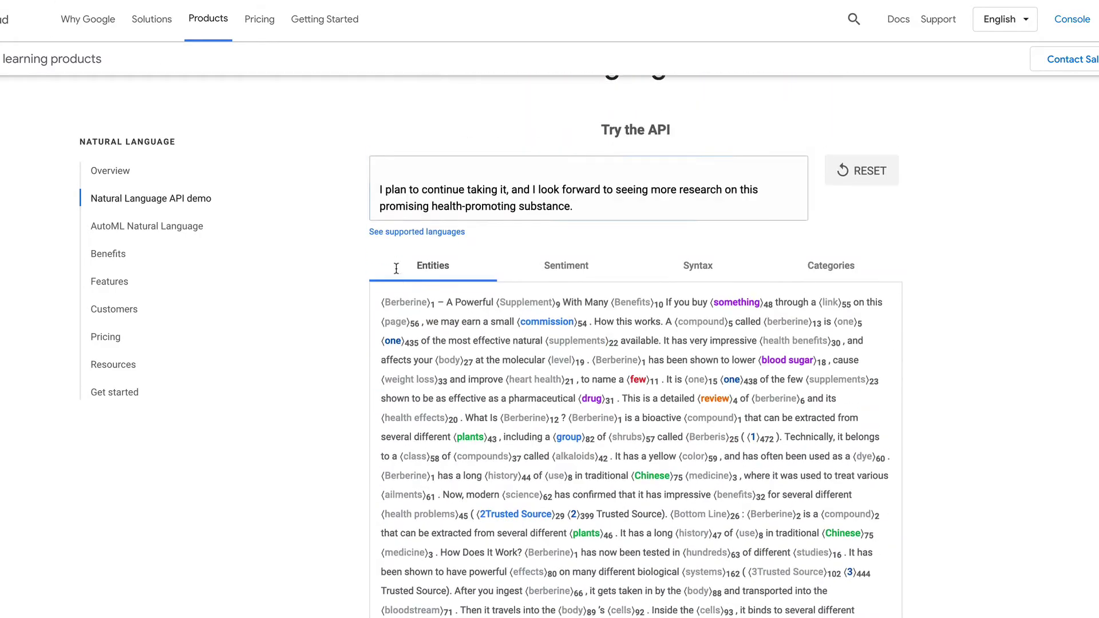
scroll(396, 269, "down", 15)
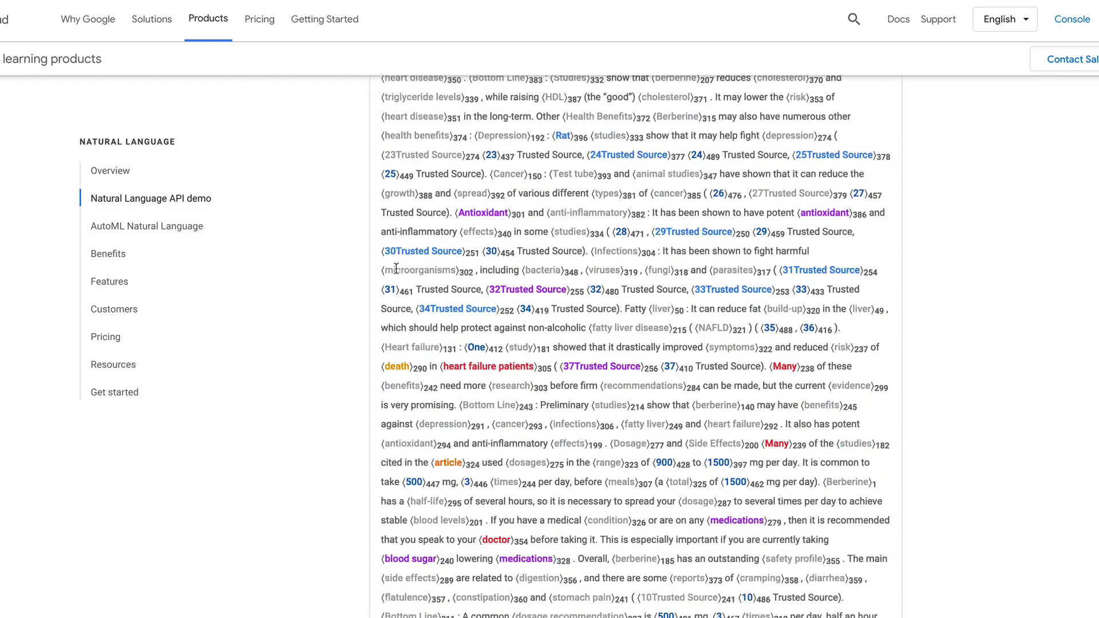
scroll(395, 268, "down", 1)
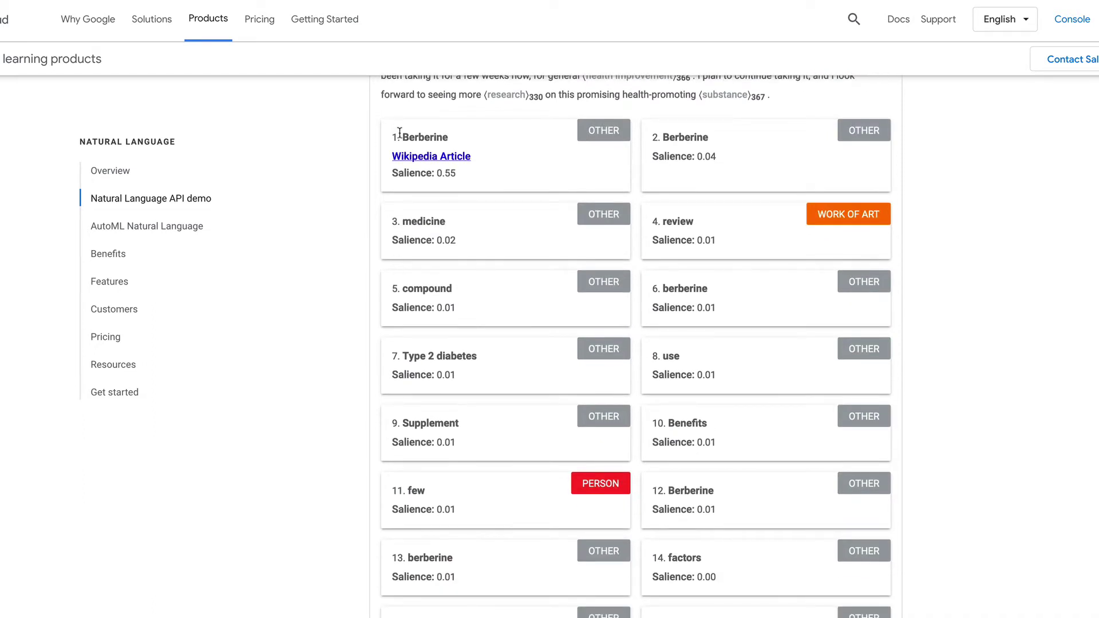
triple_click(401, 136)
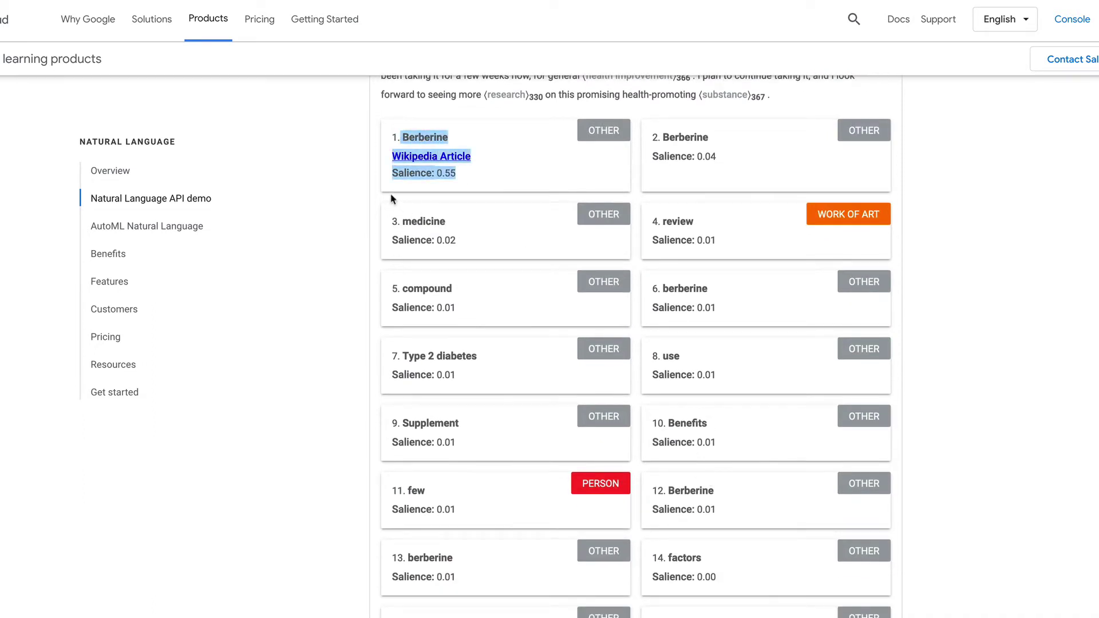
left_click(351, 170)
scroll(352, 169, "up", 10)
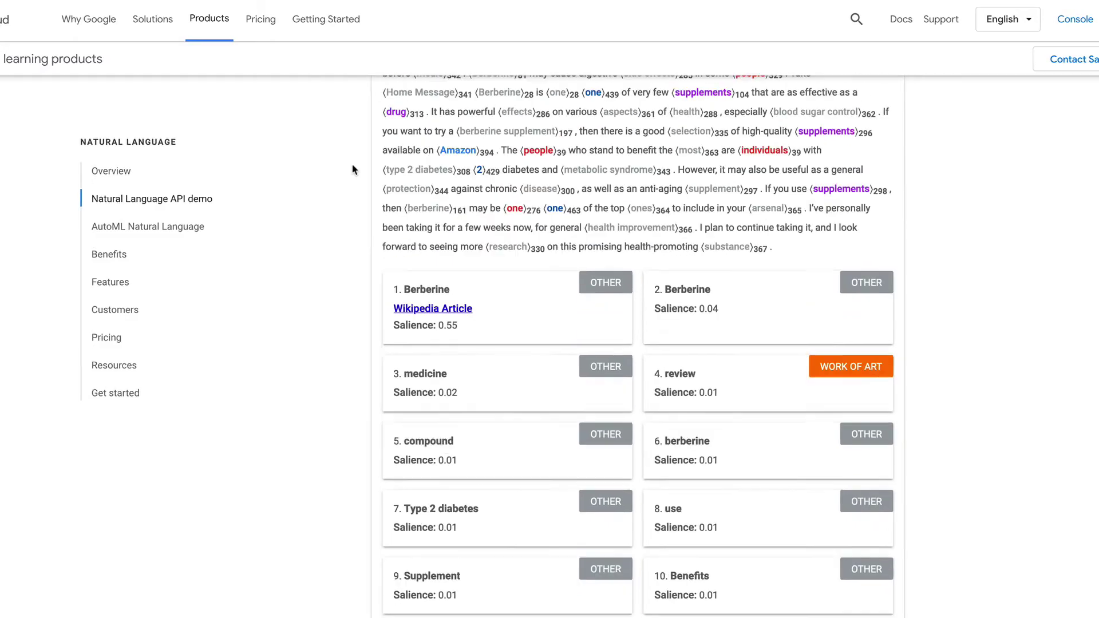
Switch to the berberine side effects results and highlight the Medical News Today snippet
key("ctrl+shift+Tab")
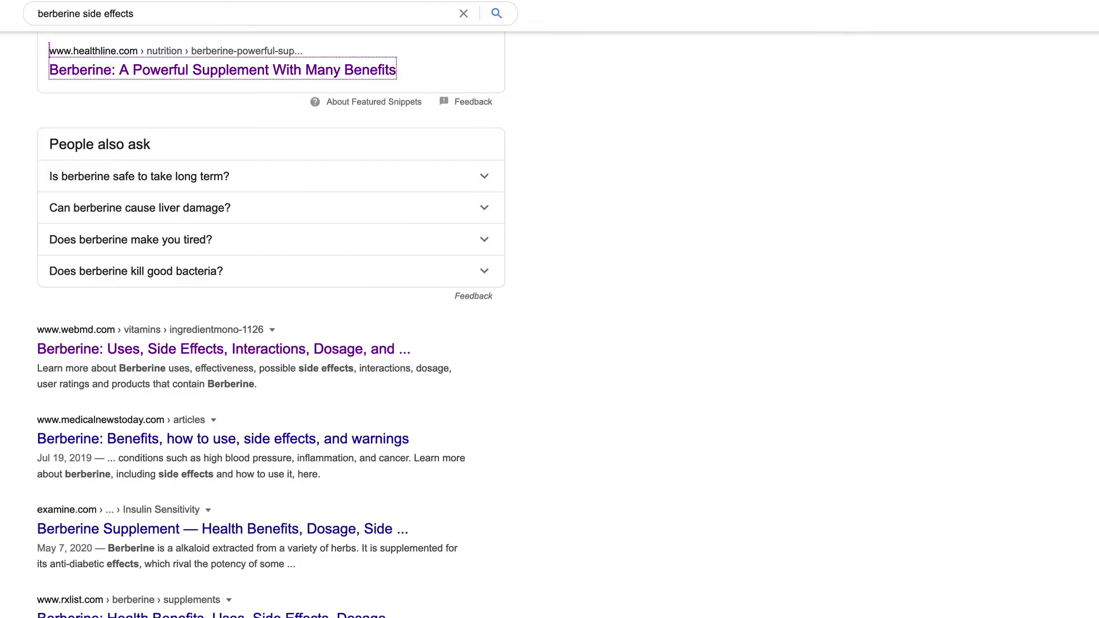
scroll(17, 191, "up", 3)
scroll(17, 192, "down", 1)
scroll(15, 187, "down", 4)
left_click_drag(17, 192, 36, 465)
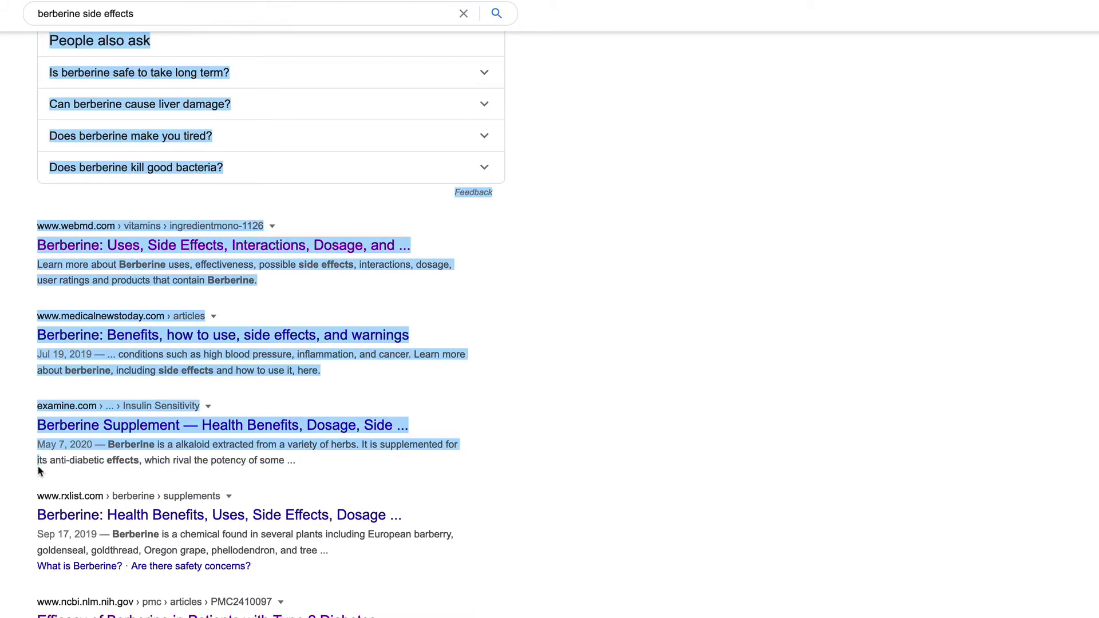
left_click(36, 465)
scroll(270, 324, "down", 5)
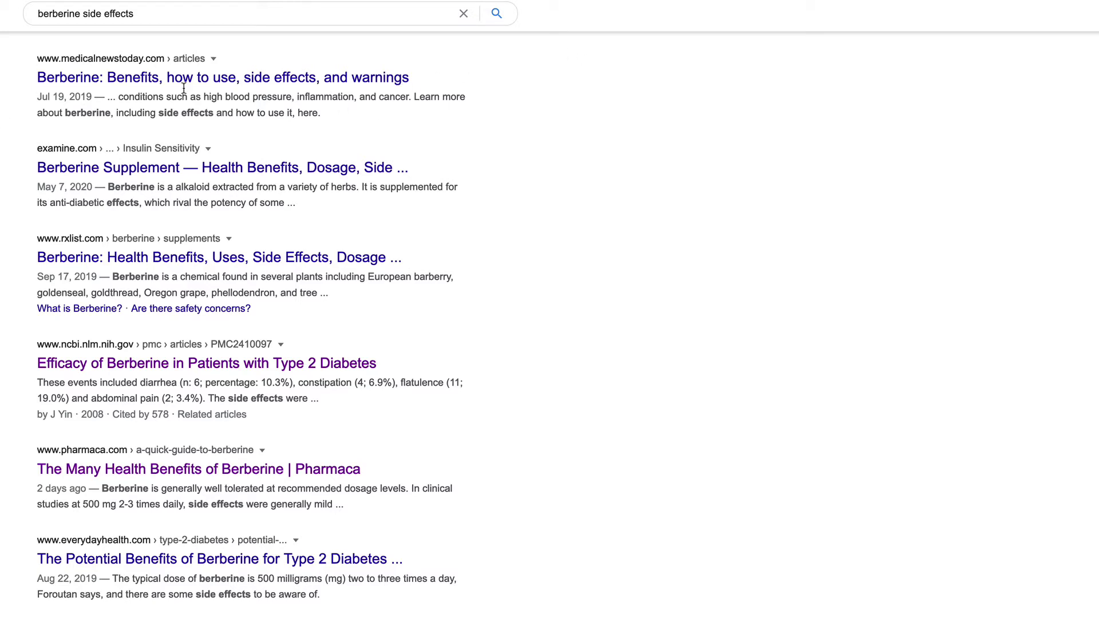
left_click_drag(110, 97, 360, 120)
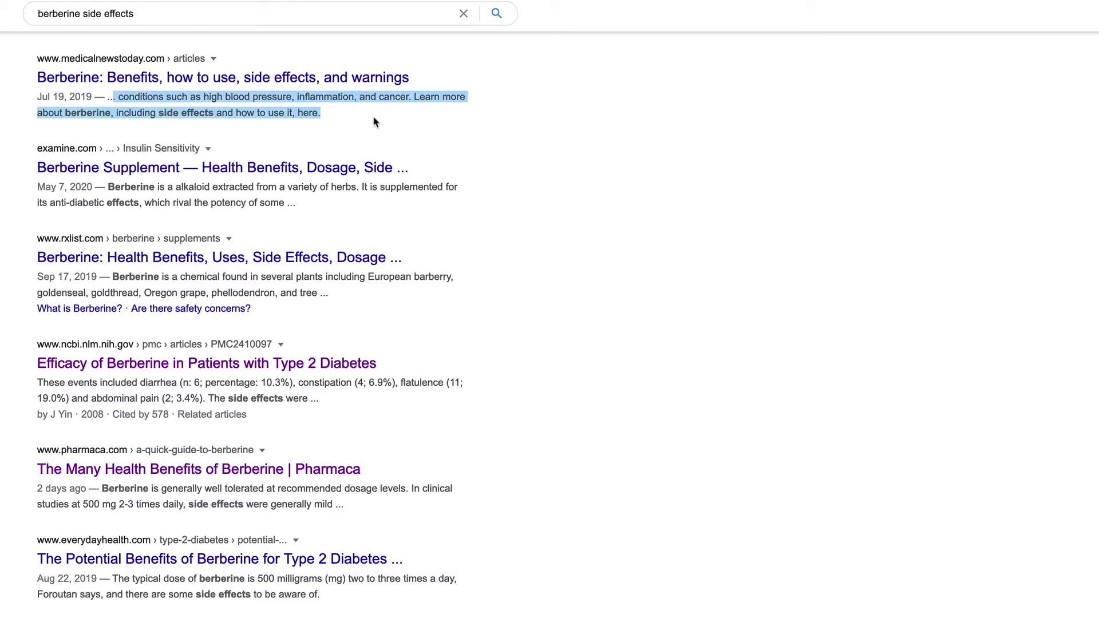
left_click(375, 122)
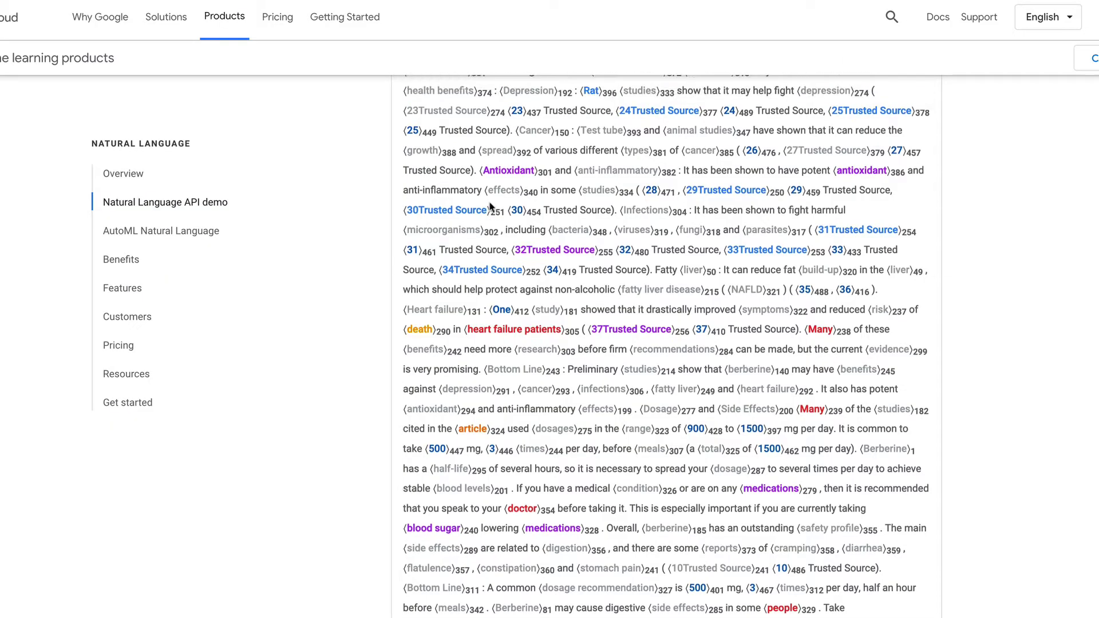
In TextEdit, write 'Rank 1 = entities are' on a new line below the side-effect terms
scroll(489, 206, "up", 5)
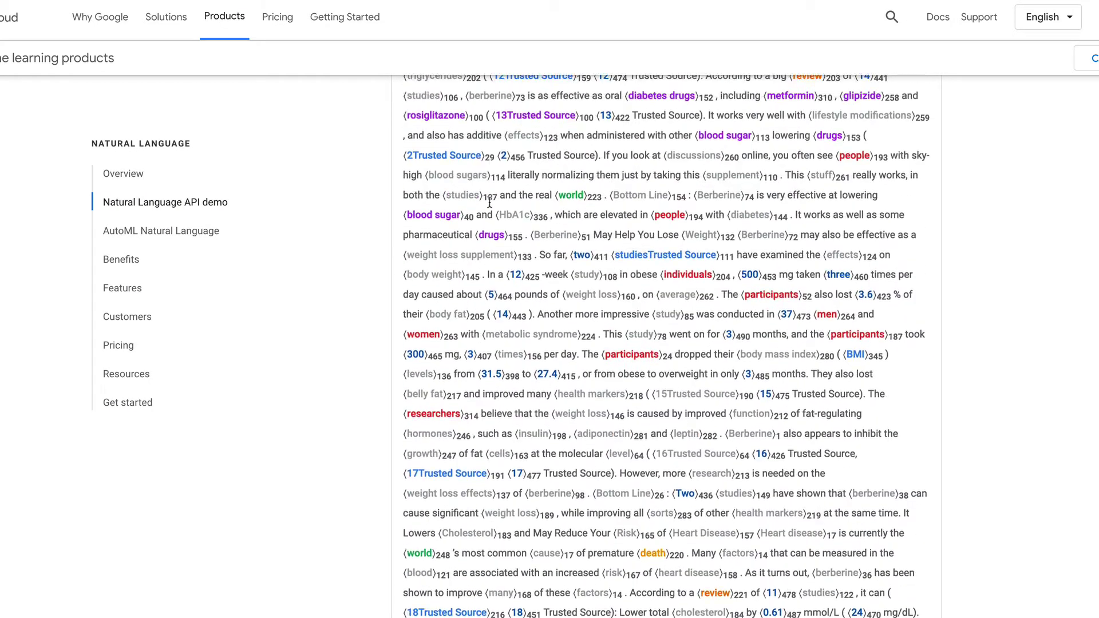
scroll(490, 203, "up", 7)
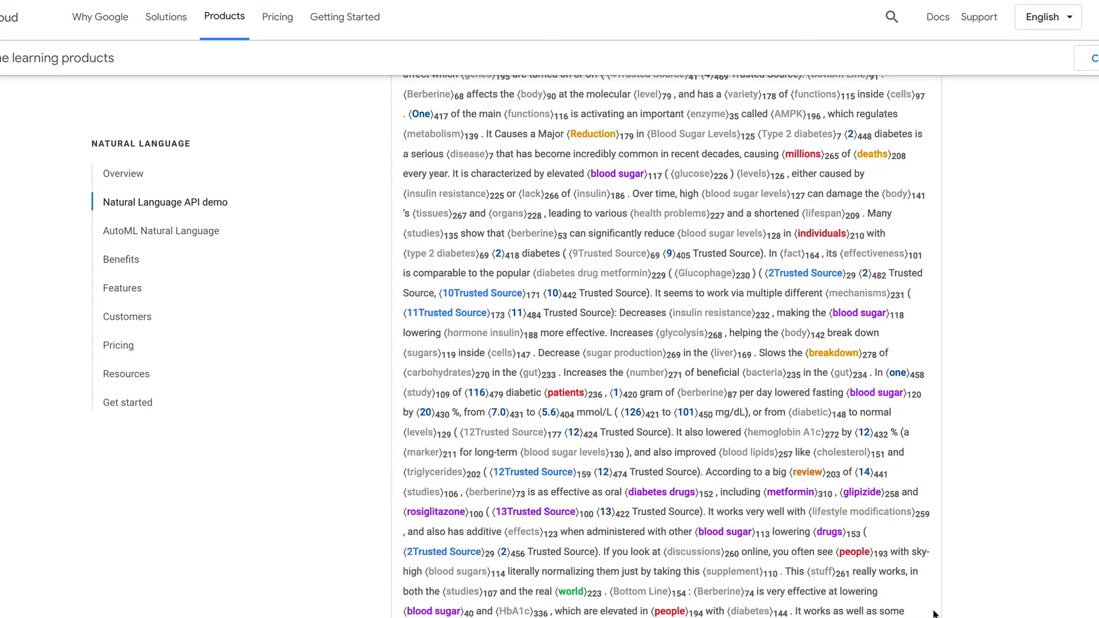
key("super+Tab")
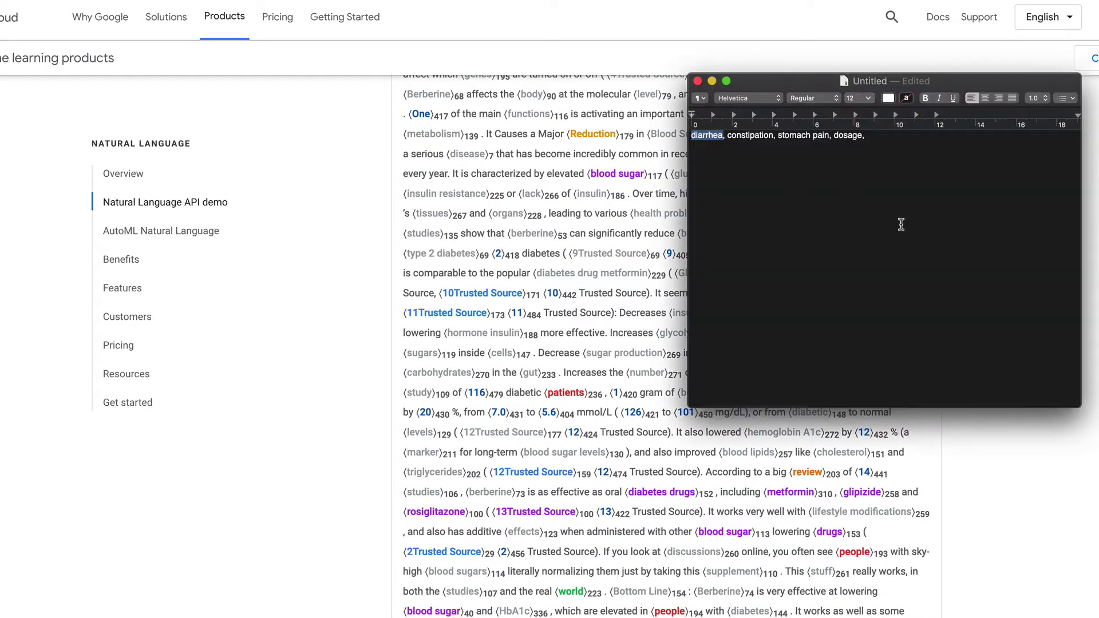
key("Down")
type("Page")
key("shift+Home")
type("p")
type("Rank")
type(" 1 ===")
key("BackSpace")
key("BackSpace")
type("entities are")
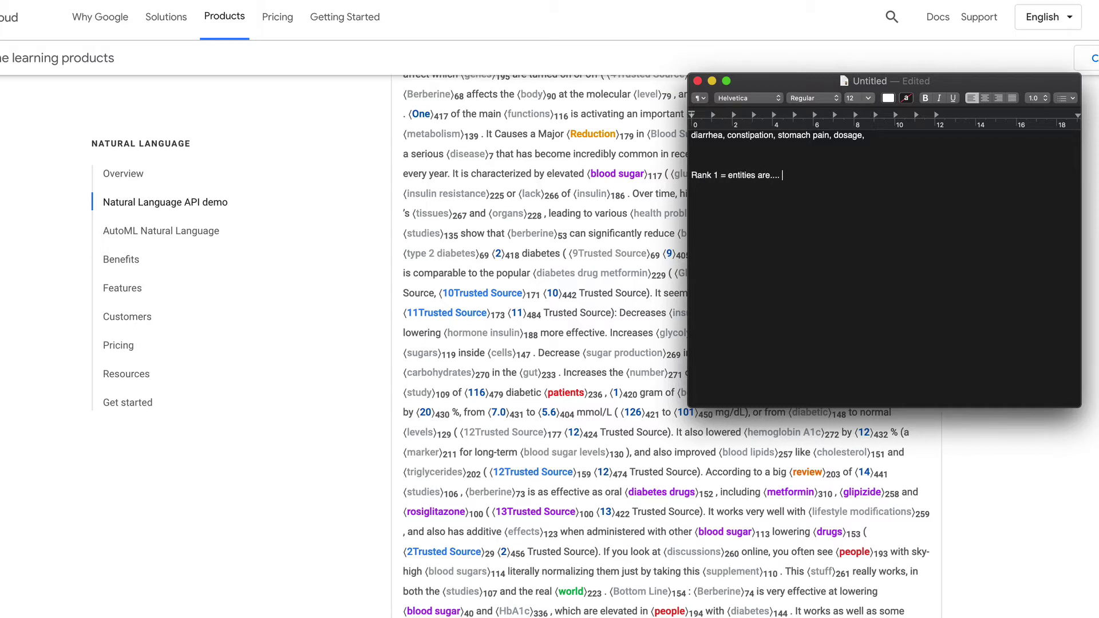
Select several annotated paragraphs in the demo, then start a 'Rank 2' line in TextEdit
left_click(336, 189)
scroll(336, 189, "up", 5)
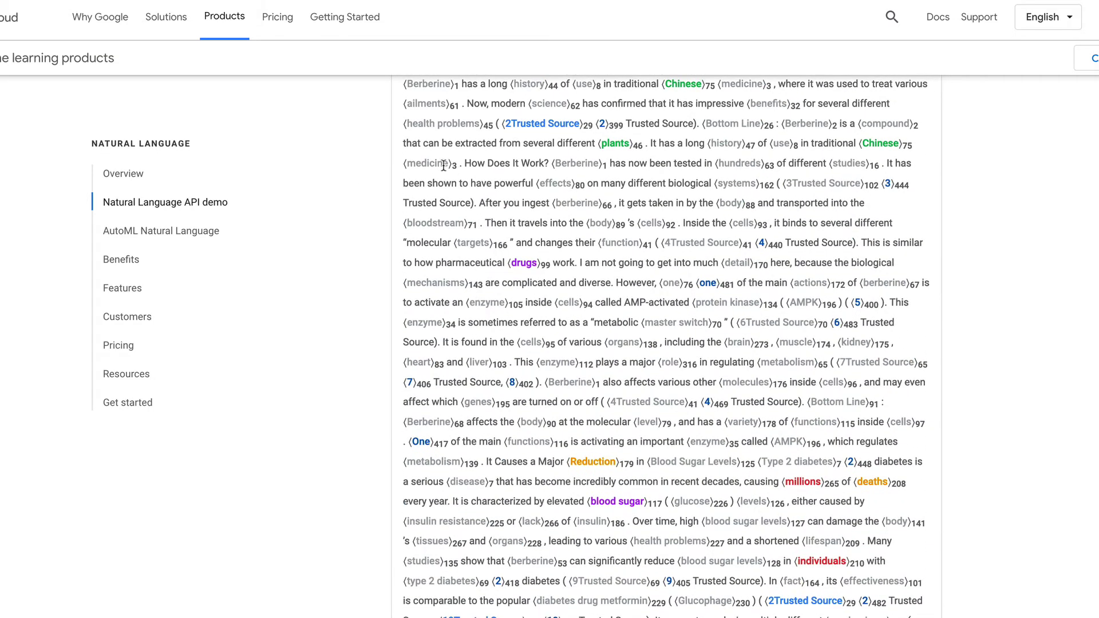
left_click_drag(506, 282, 405, 124)
left_click_drag(549, 332, 551, 340)
key("super+Tab")
type("Rank ")
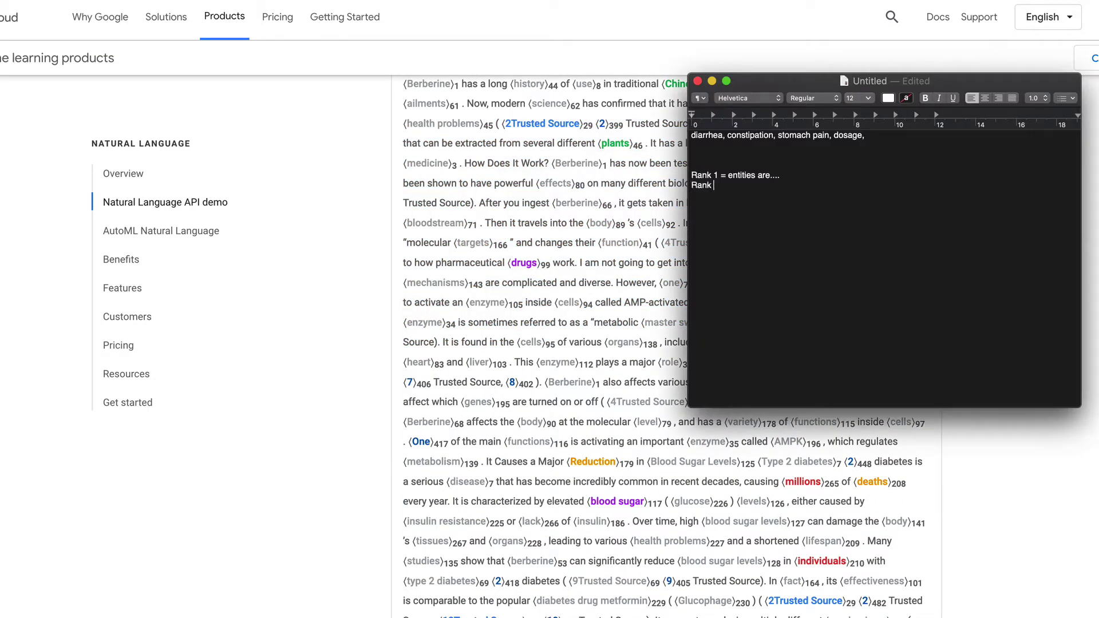
type("2")
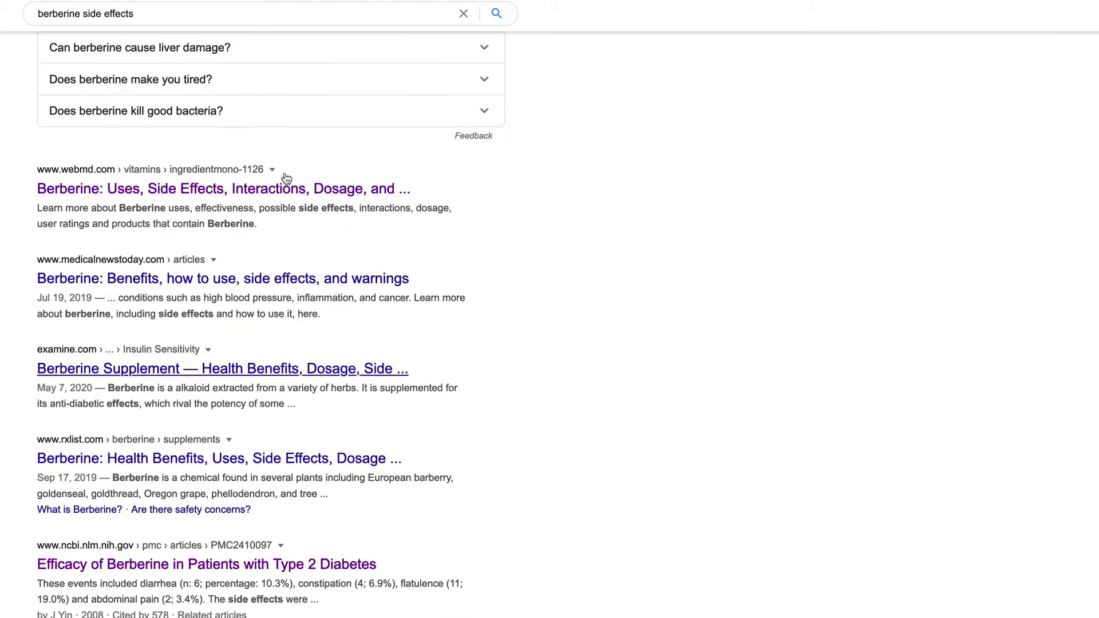
Select the Medical News Today Summary heading and its two berberine paragraphs
scroll(286, 179, "up", 5)
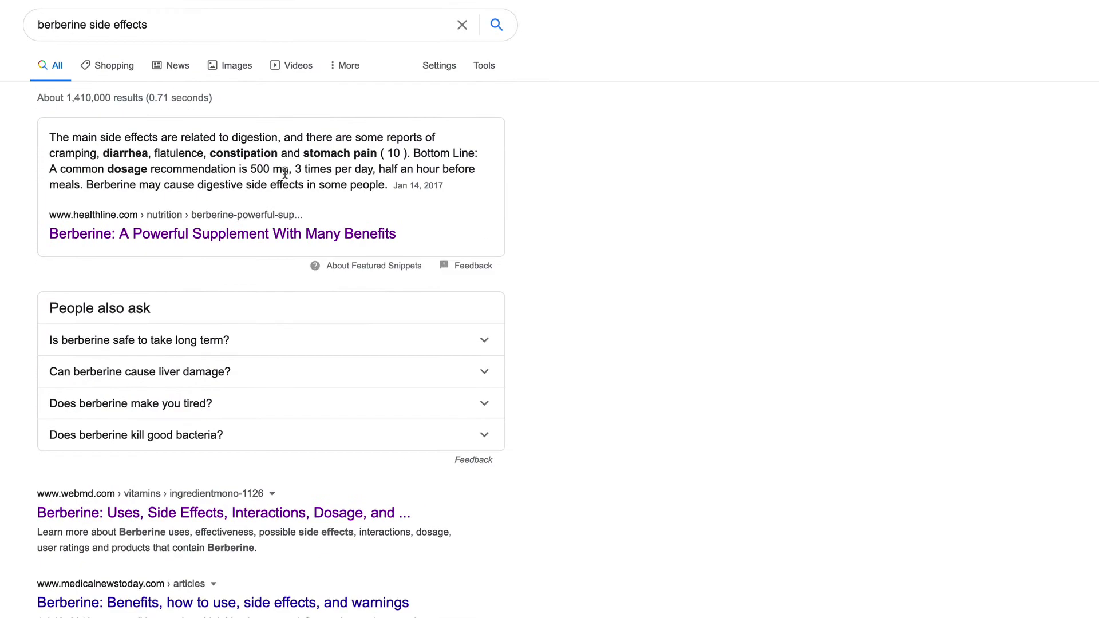
scroll(286, 178, "down", 3)
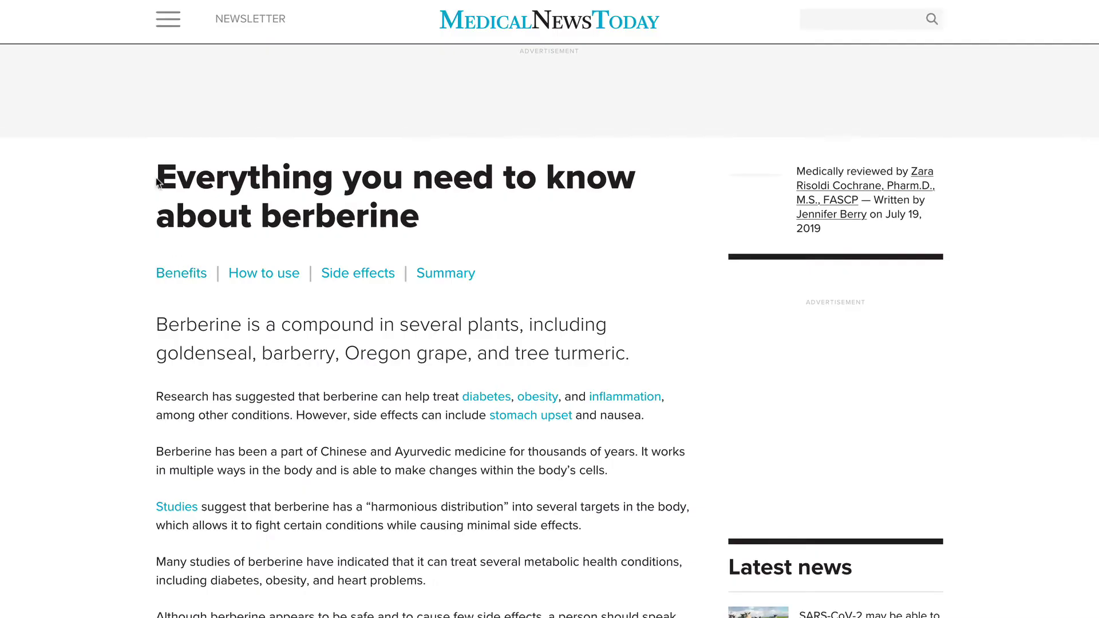
left_click_drag(159, 179, 417, 549)
scroll(412, 547, "down", 20)
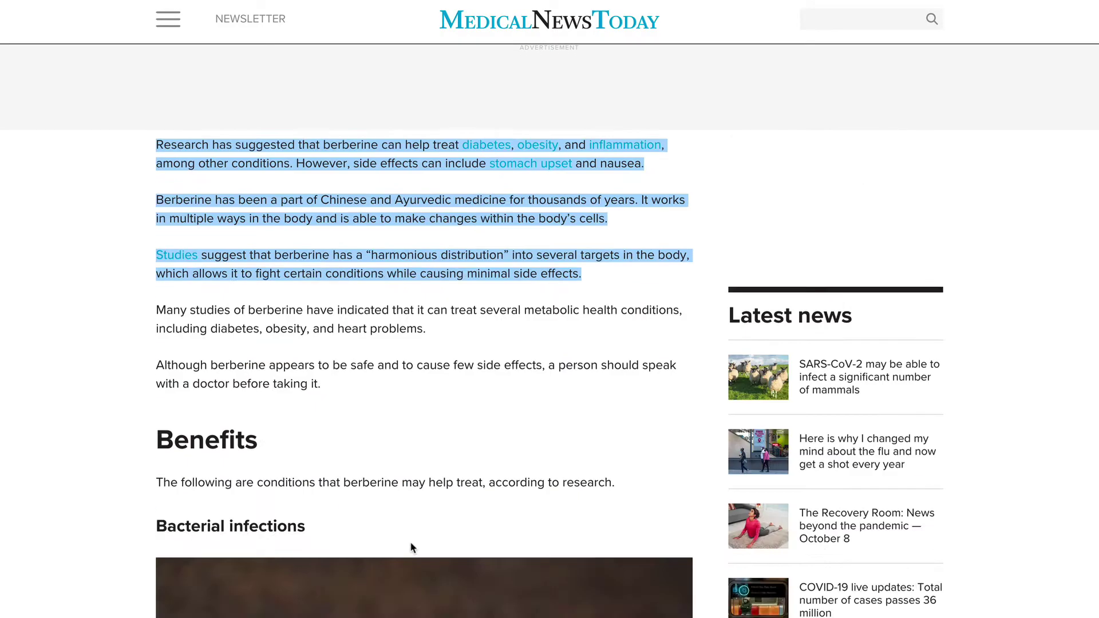
scroll(412, 546, "down", 10)
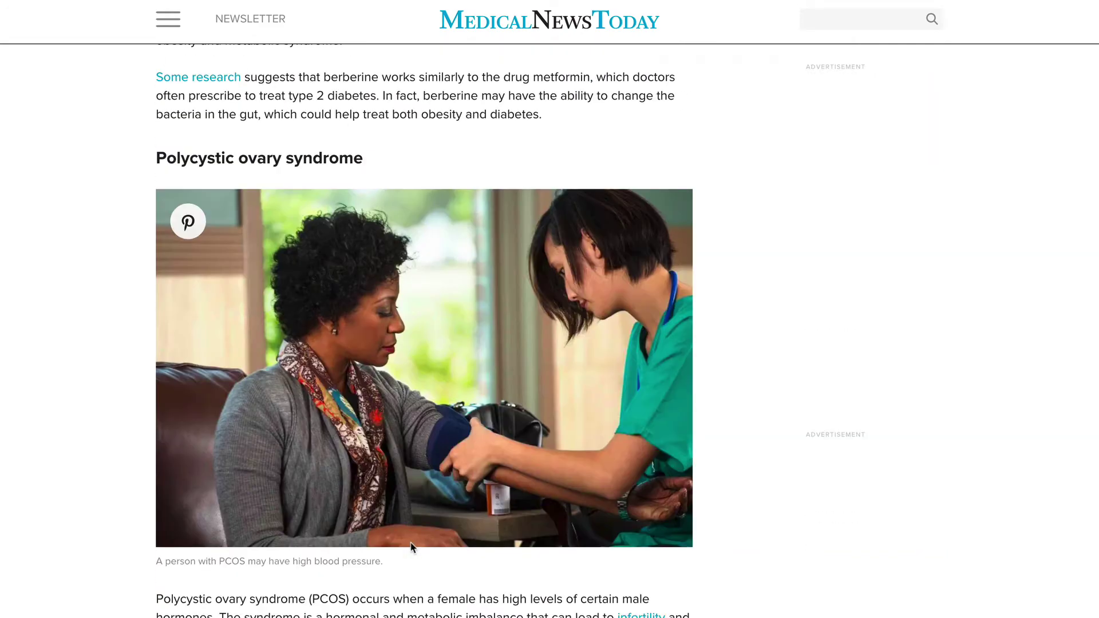
scroll(412, 548, "down", 20)
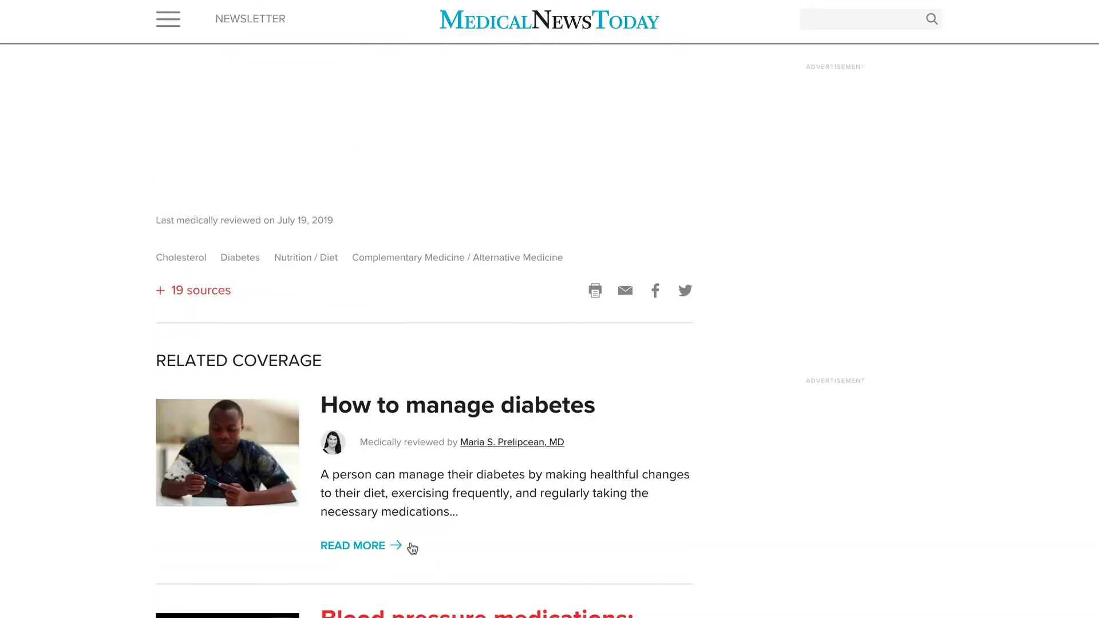
scroll(413, 548, "up", 5)
left_click(580, 295, "shift")
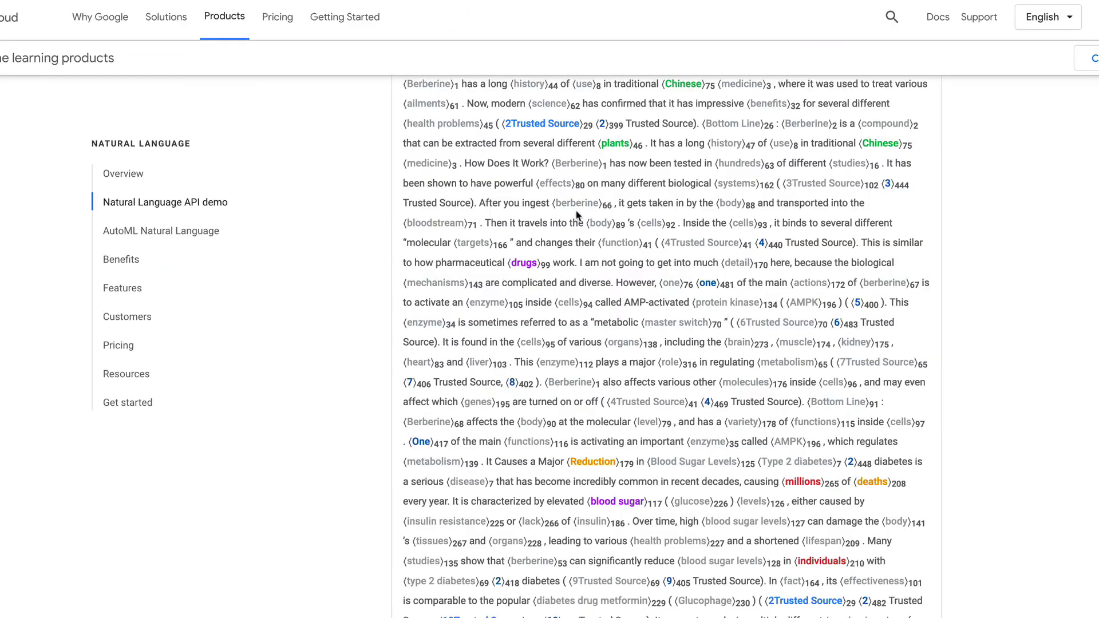
scroll(574, 211, "up", 15)
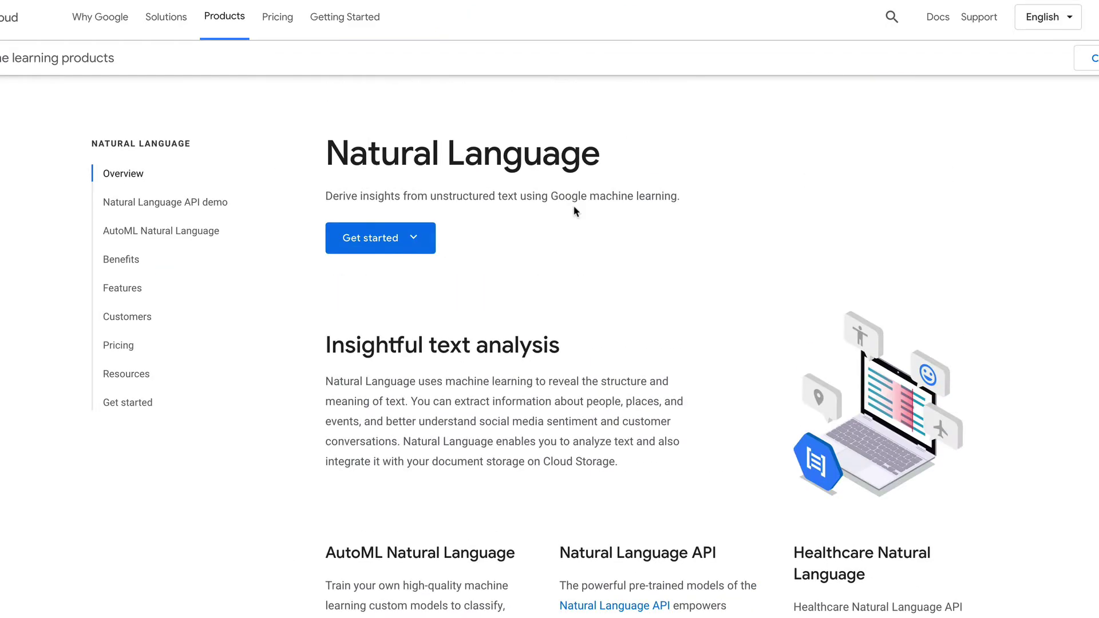
Replace the Natural Language API demo text with the berberine summary and analyse its entities
scroll(574, 210, "down", 10)
left_click(556, 341)
key("ctrl+a")
key("ctrl+v")
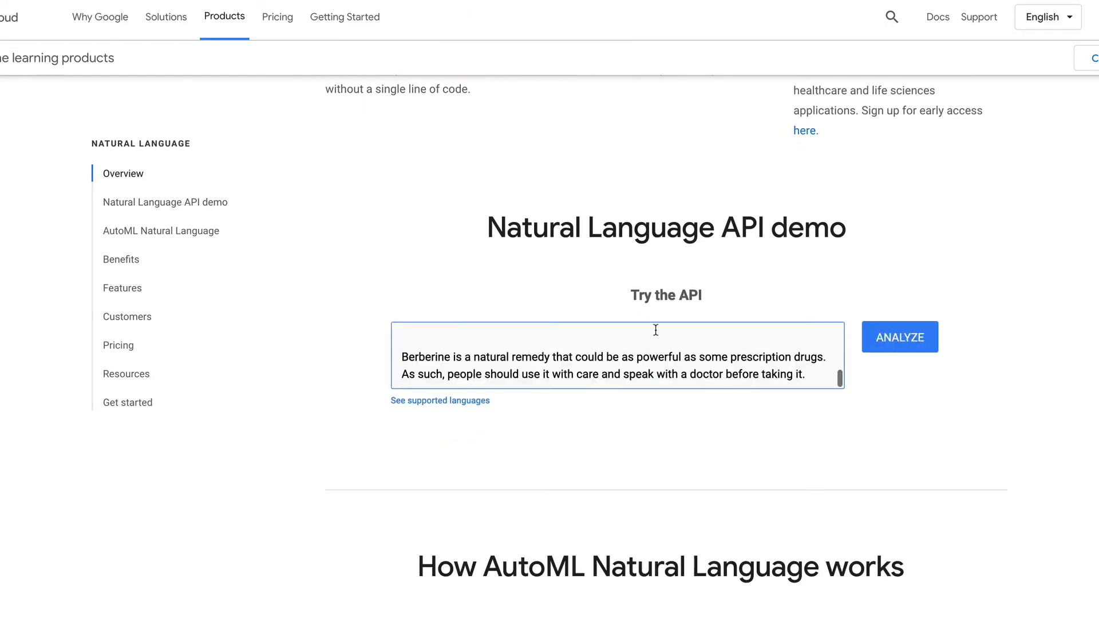
left_click(912, 336)
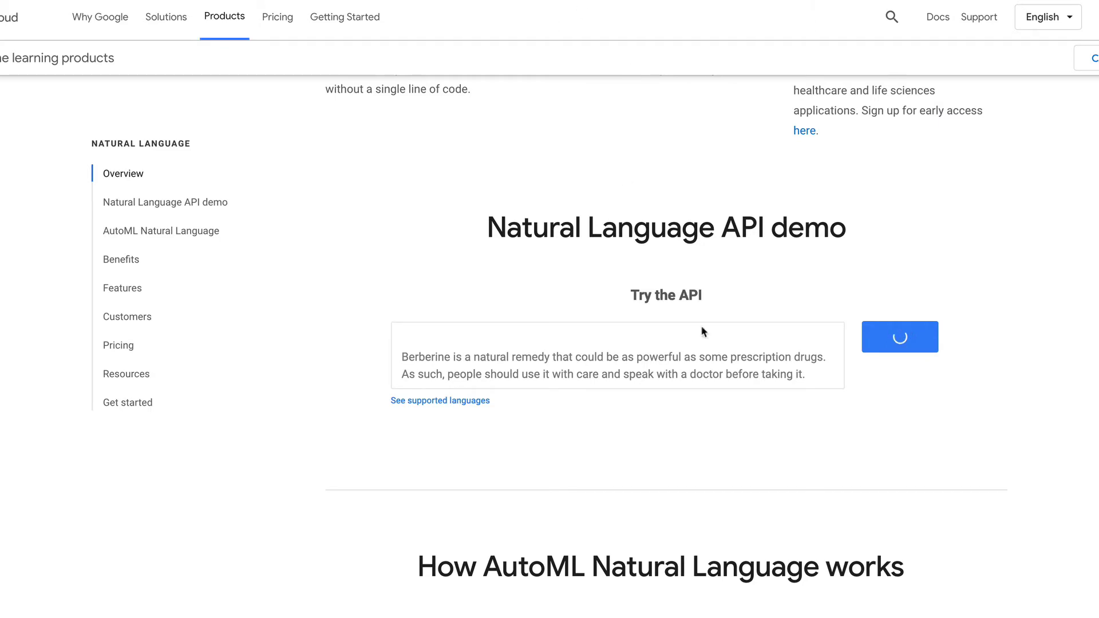
Record Rank 1 as constipation and Rank 2 as side effects, berberine, grape, oregon
key("super+Tab")
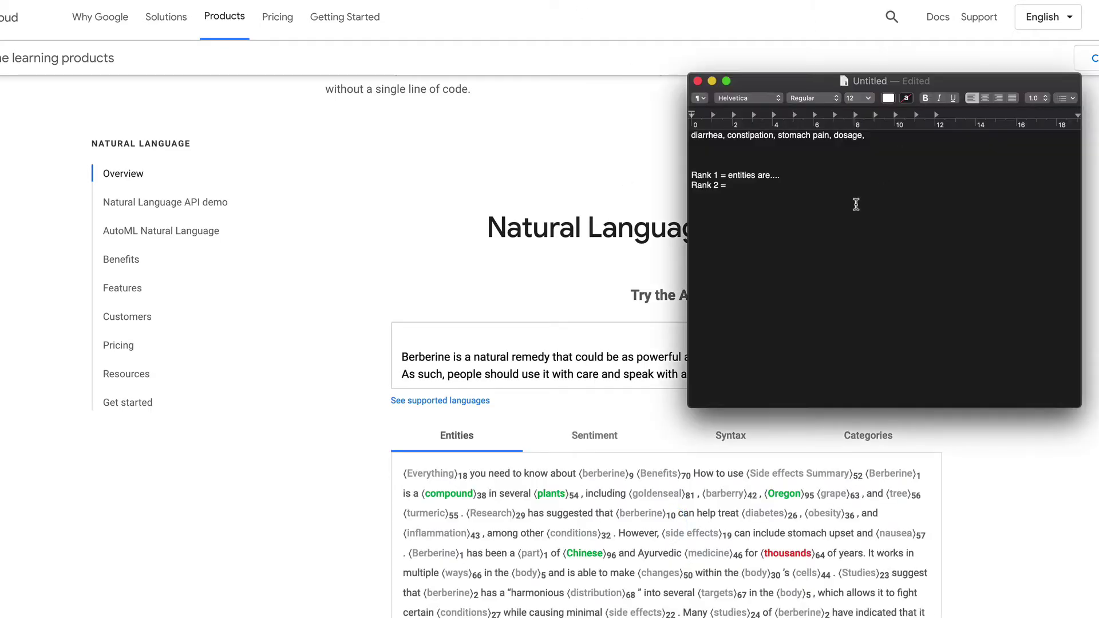
left_click_drag(728, 176, 779, 175)
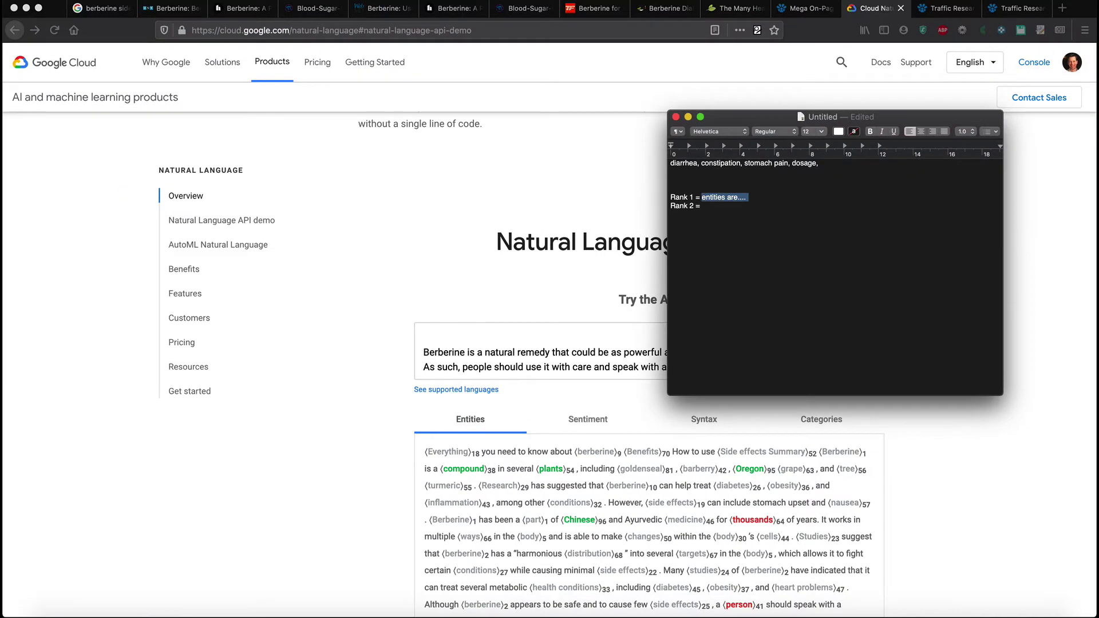
type("constipation Rank 2 = ")
type("side effe")
type("cts, berberine, grape")
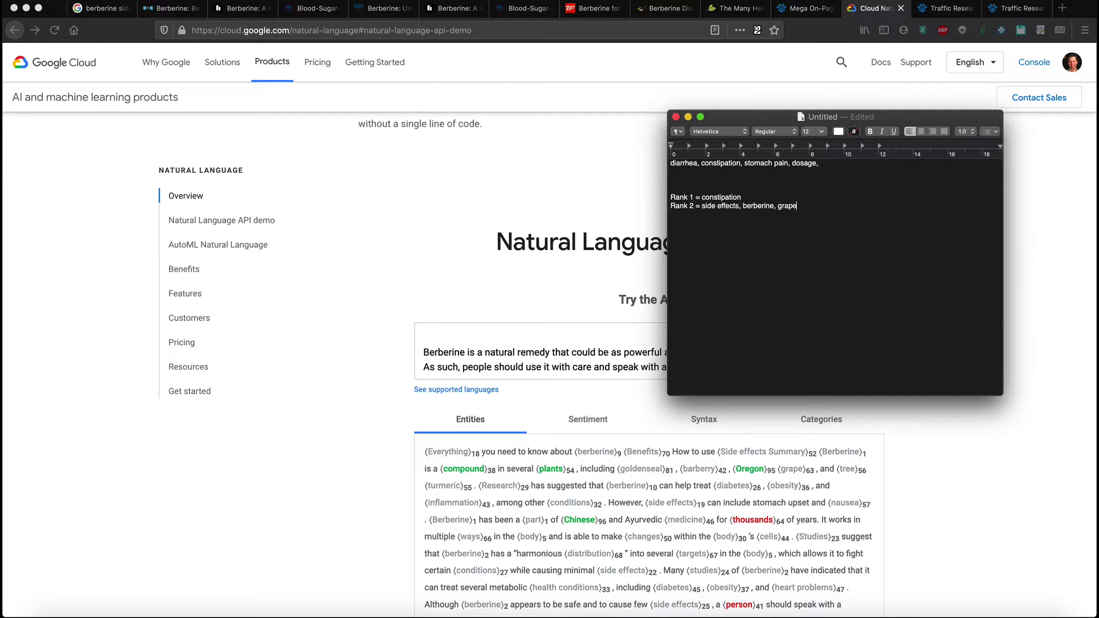
type(", oregon,")
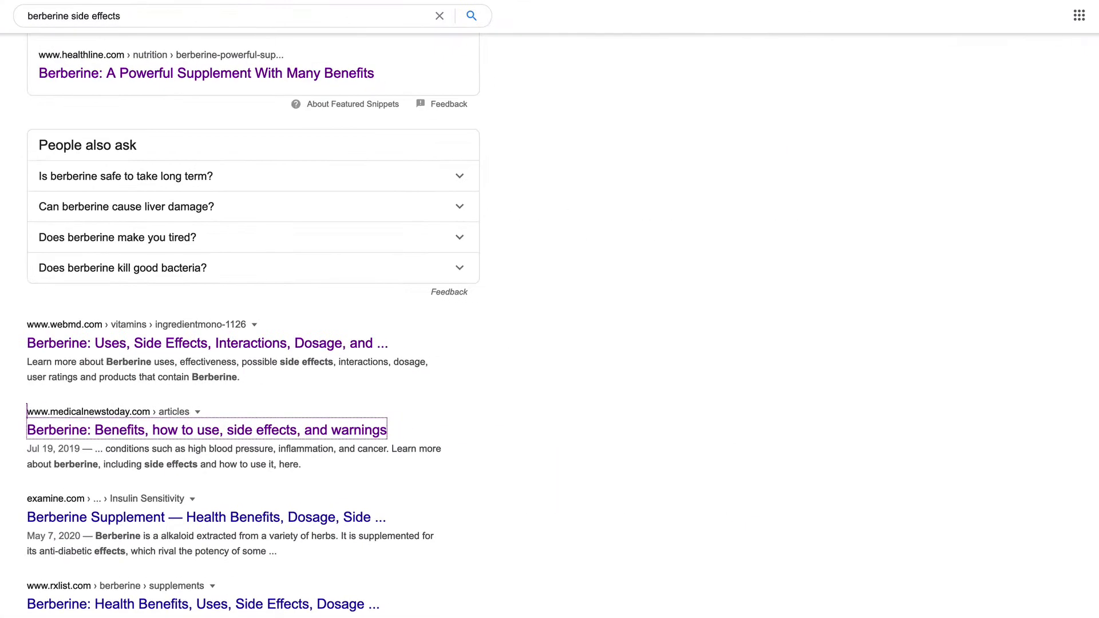
scroll(88, 404, "down", 3)
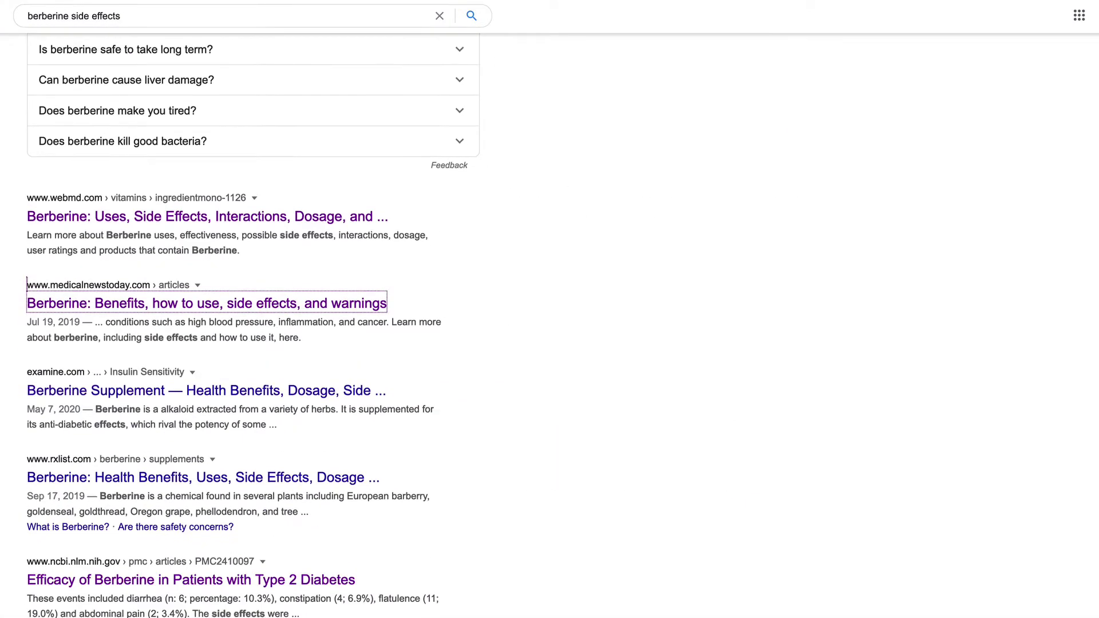
left_click(88, 401, "super")
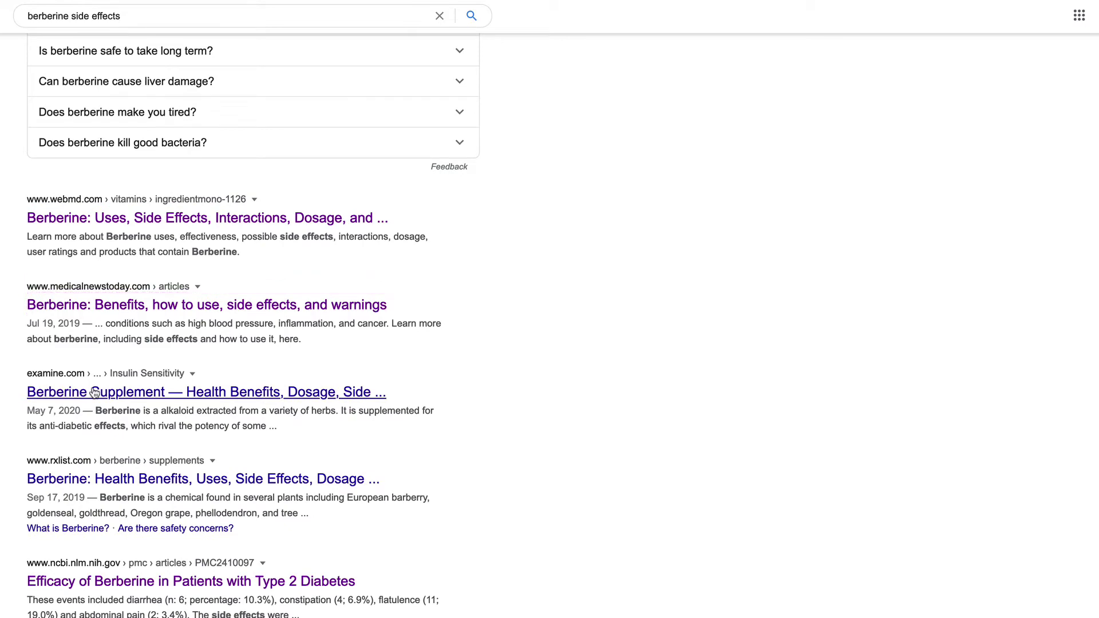
Add Rank 3, Rank 4.. and Rank 10 lines to the notes
left_click(79, 490, "super")
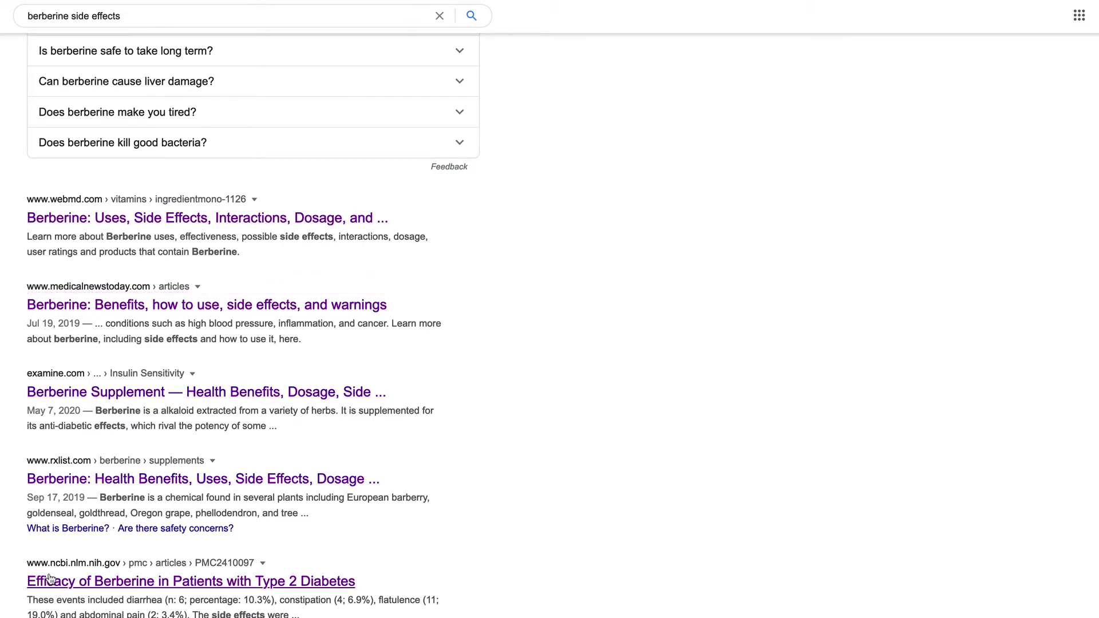
scroll(0, 529, "down", 2)
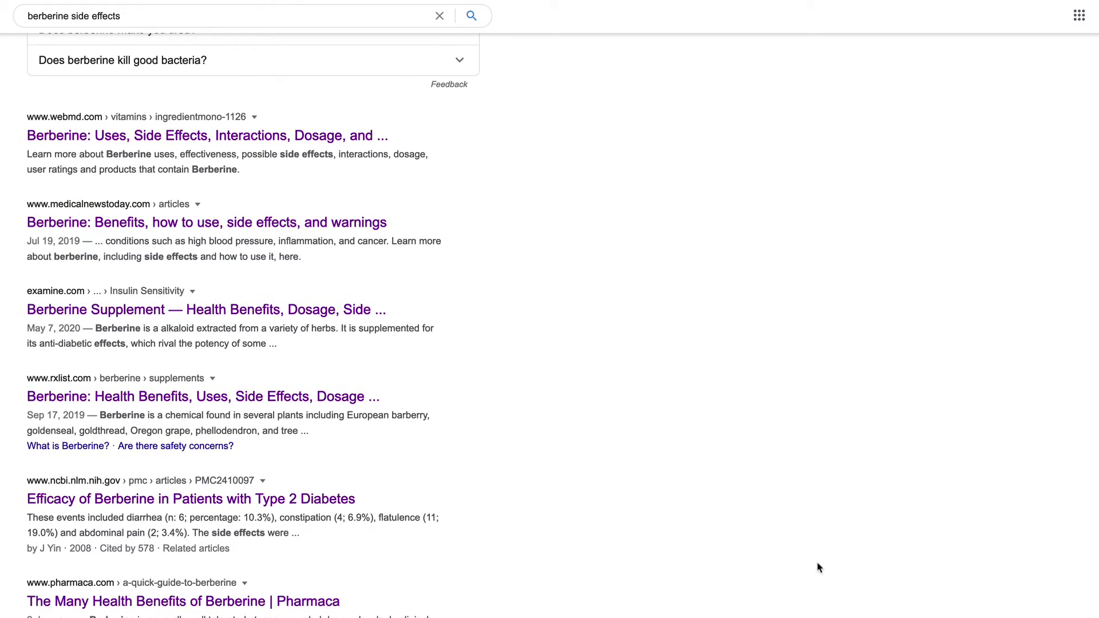
key("super+Tab")
type("rR")
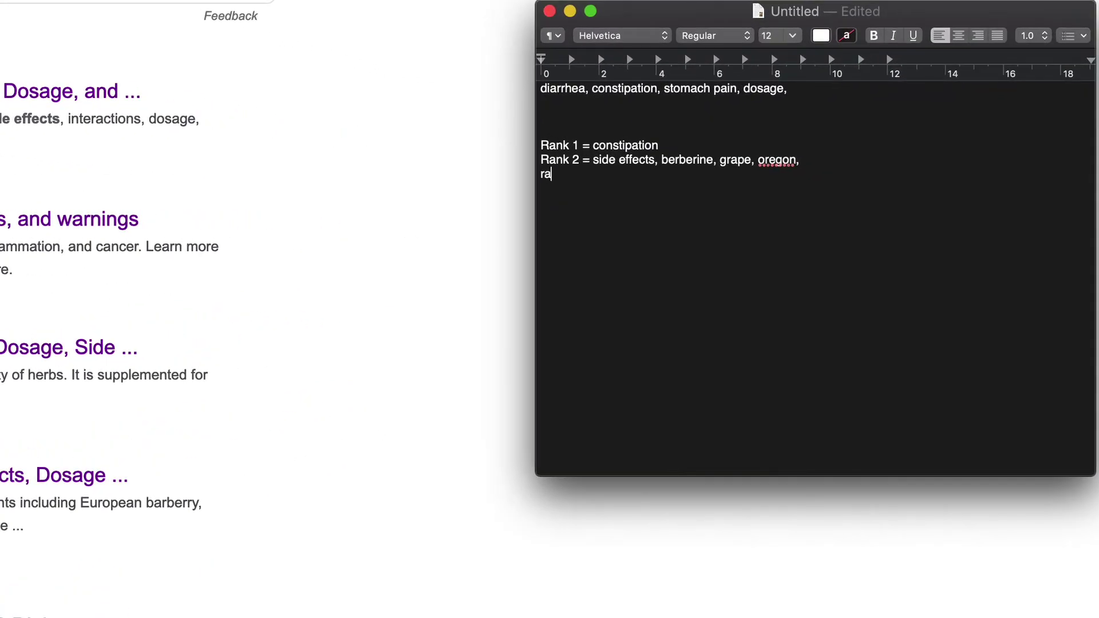
key("BackSpace")
key("BackSpace")
type("Rank 3")
key("Return")
type("Rank 4..")
key("Return")
key("Return")
type("Rank 10")
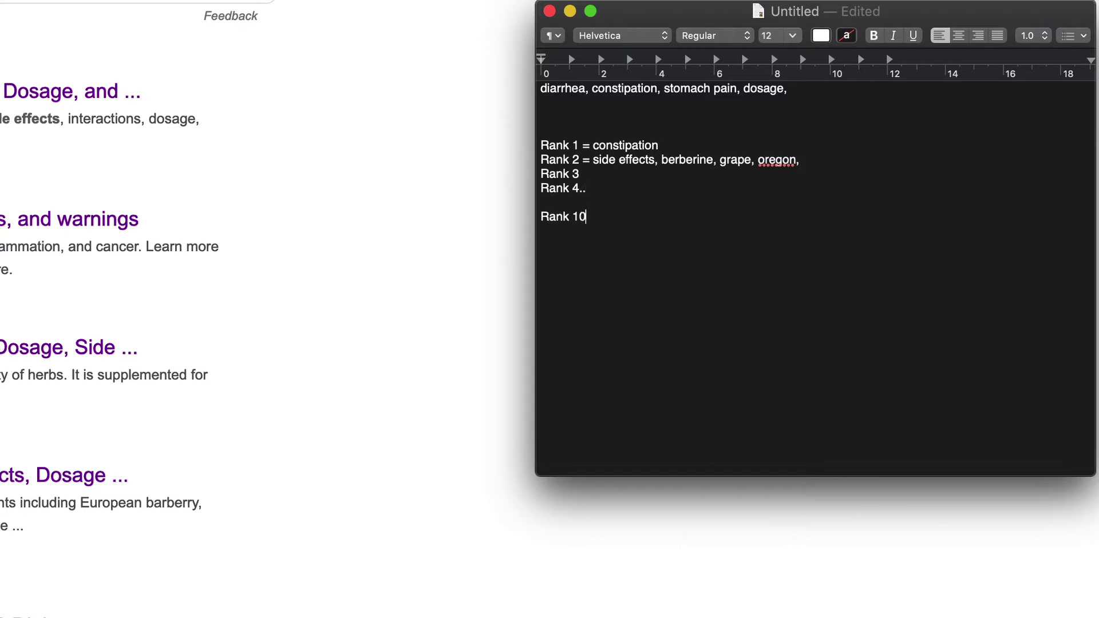
key("Return")
key("Return")
key("Return")
Write the note "Every single page that's ranking has .... the word berberine"
type("Every single result")
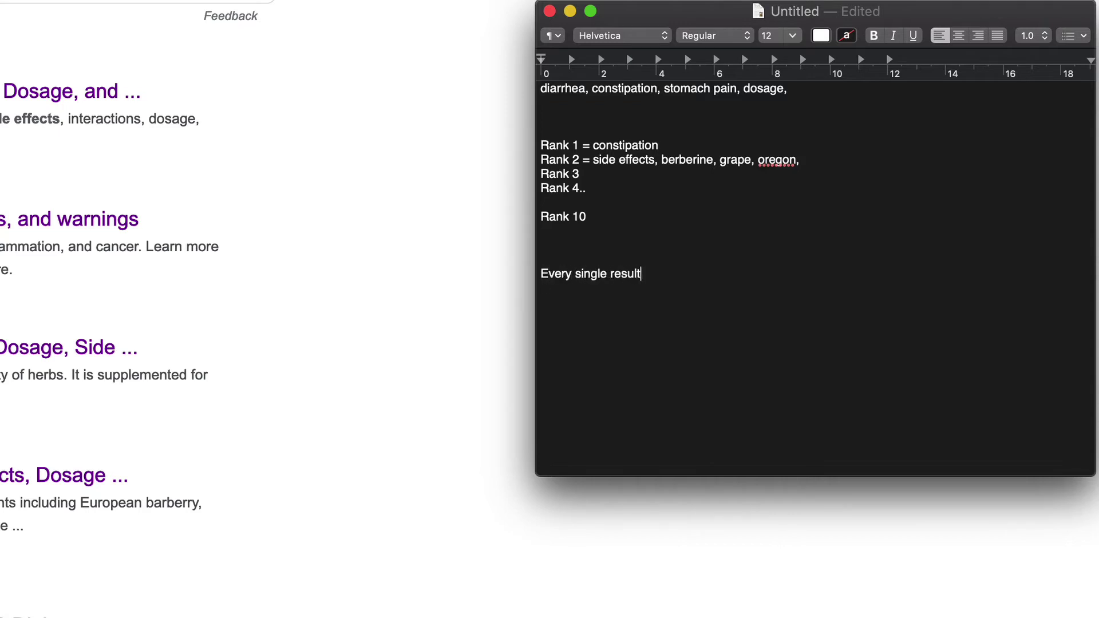
key("BackSpace")
key("BackSpace")
key("BackSpace")
key("BackSpace")
key("BackSpace")
key("BackSpace")
type("page tha'ts ")
type("rank")
key("BackSpace")
key("BackSpace")
key("BackSpace")
key("BackSpace")
key("BackSpace")
key("BackSpace")
key("BackSpace")
key("BackSpace")
type("t's ranking has ")
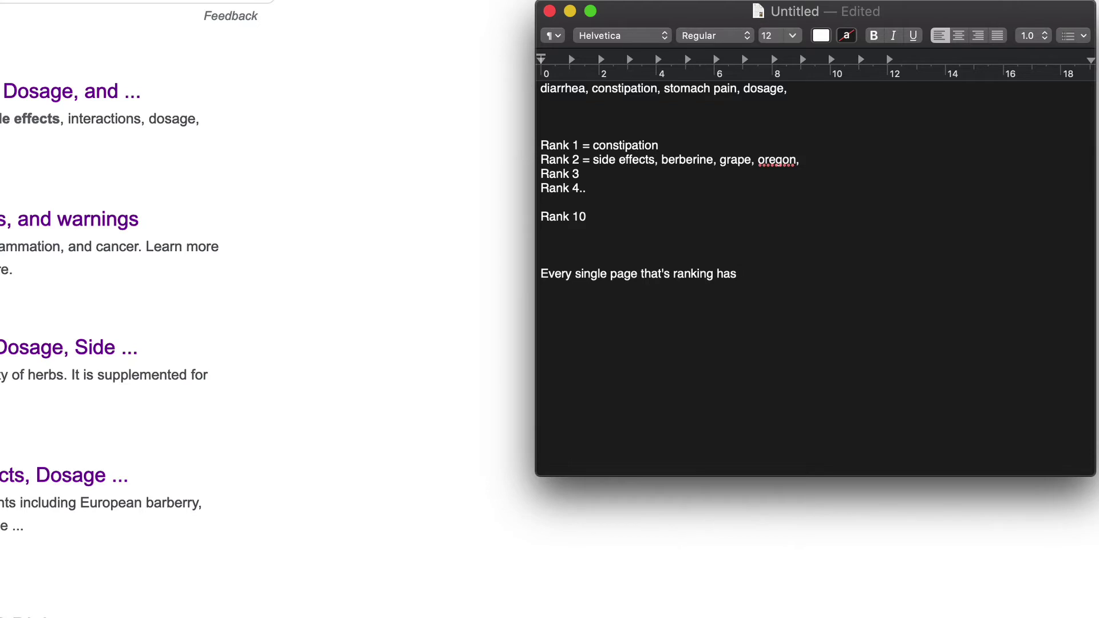
type(".... the word berberine")
key("Return")
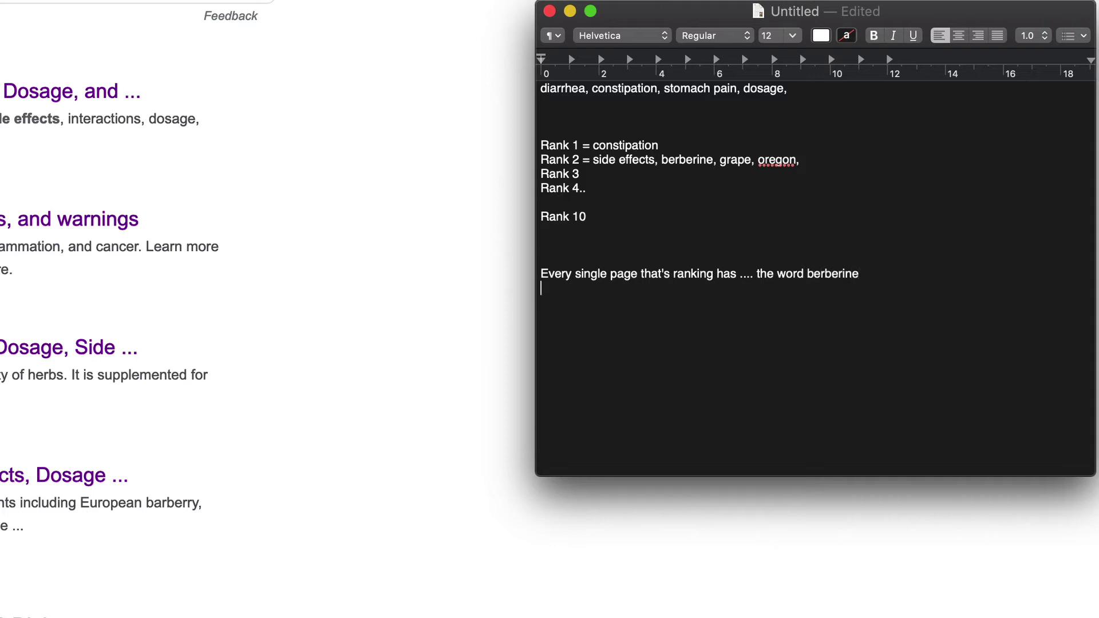
Append constipation to that sentence so it ends "berberine, constipation"
type("Ev")
key("BackSpace")
key("BackSpace")
type("constipation")
left_click(873, 265)
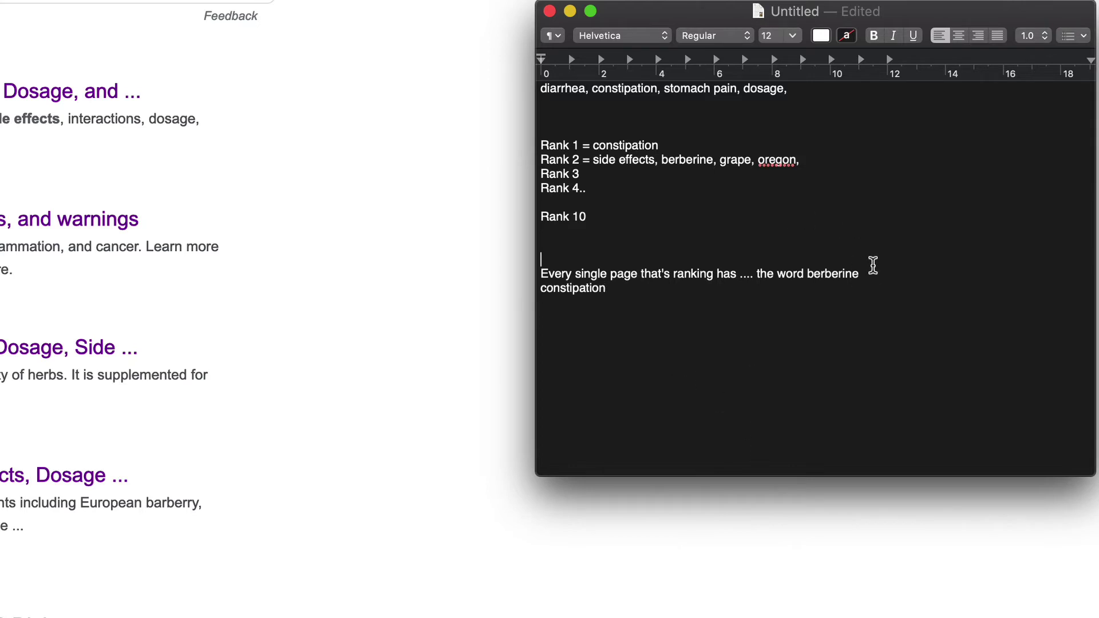
key("Down")
key("Down")
key("BackSpace")
type(", constipation")
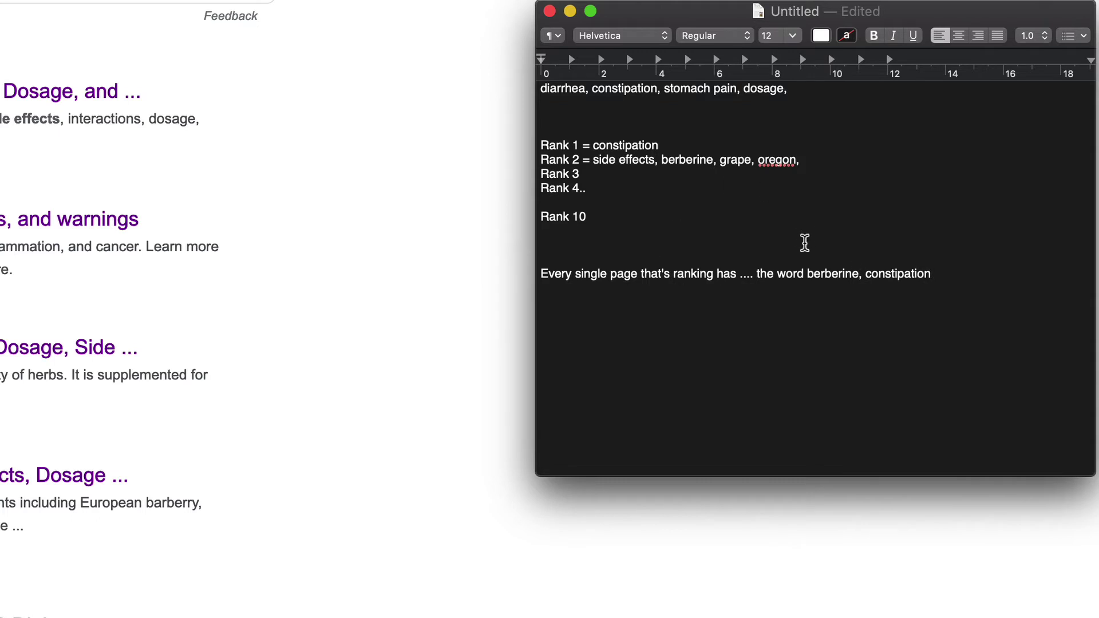
Highlight the rank notes and the berberine, constipation entities for emphasis
left_click_drag(593, 146, 661, 216)
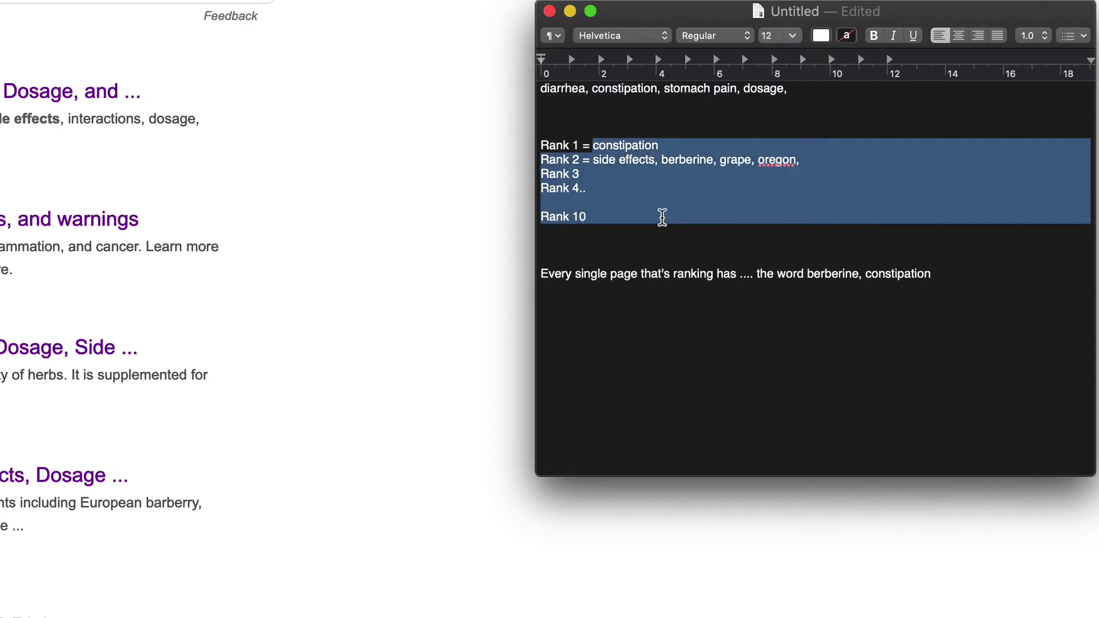
left_click(662, 217)
left_click_drag(662, 216, 569, 142)
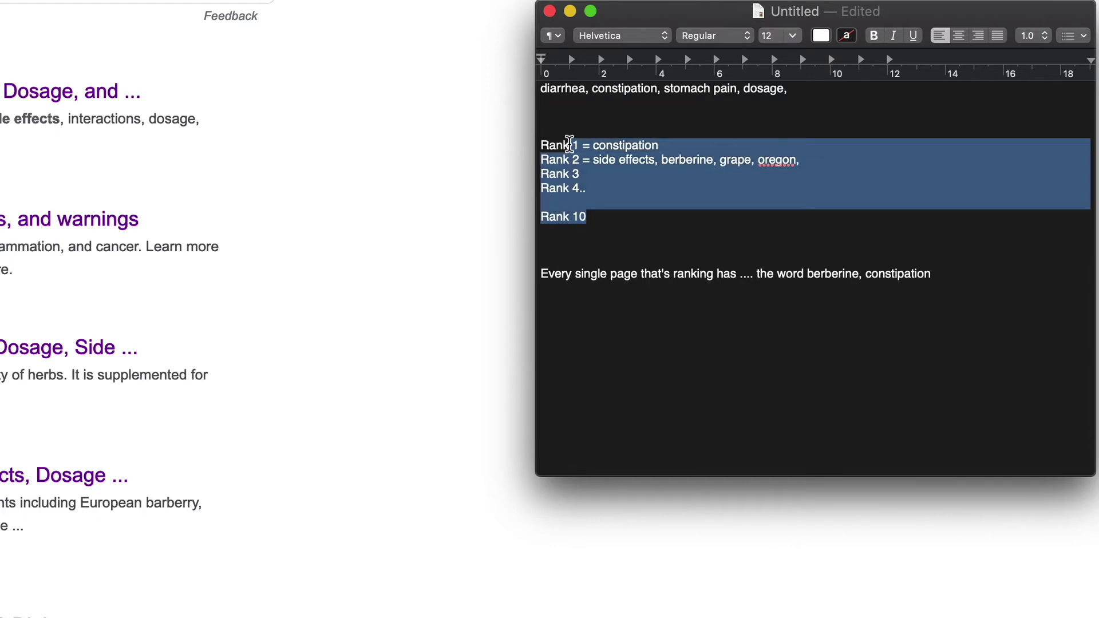
left_click(569, 143)
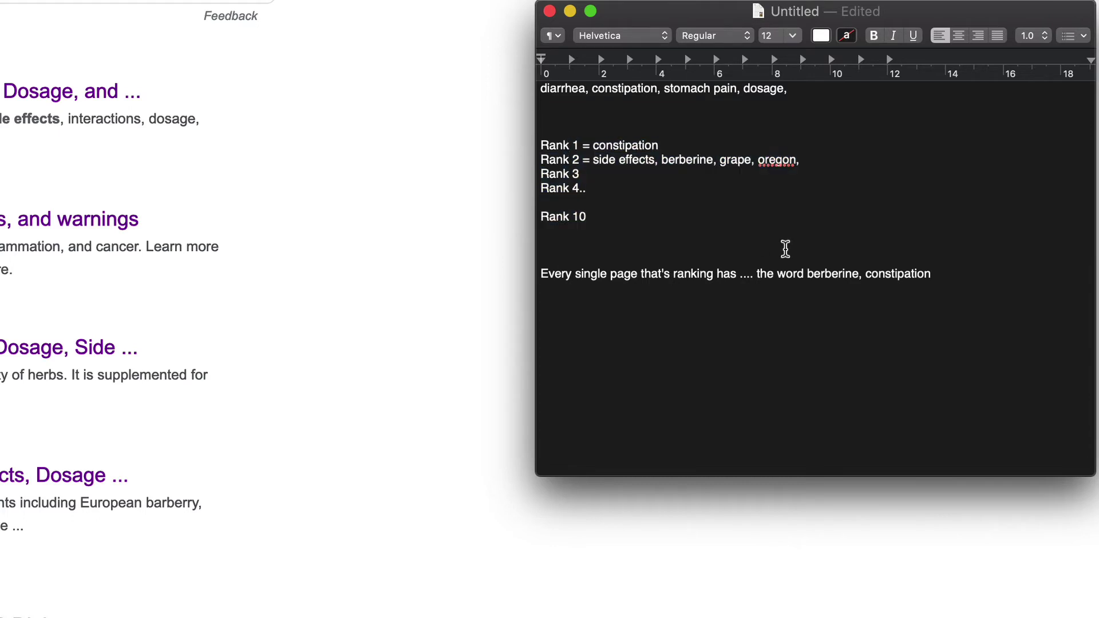
left_click_drag(806, 279, 924, 271)
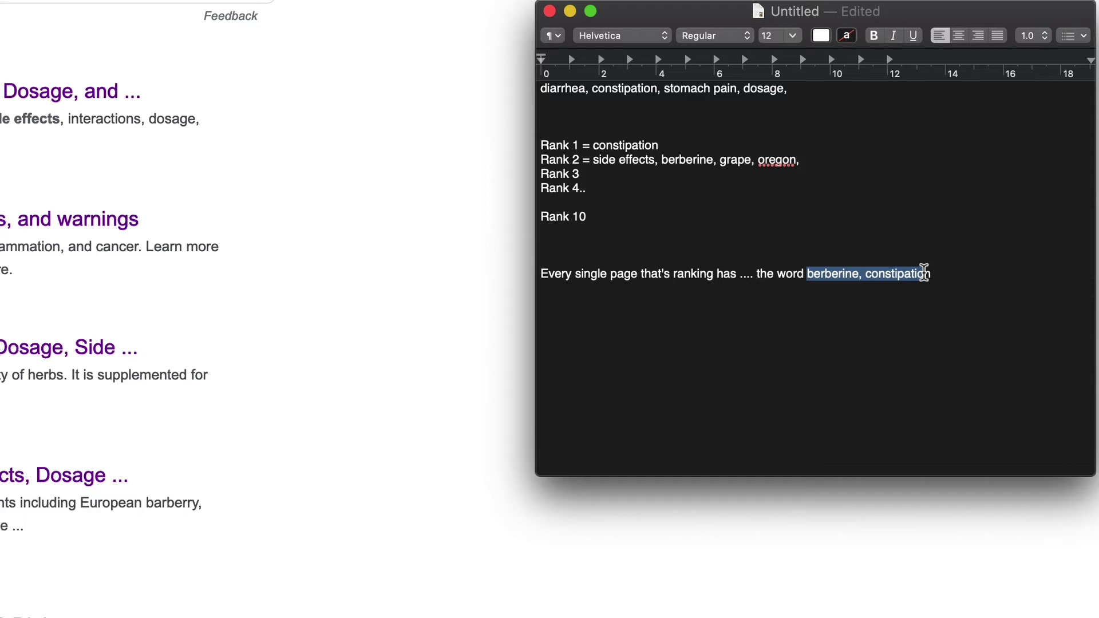
left_click(924, 272)
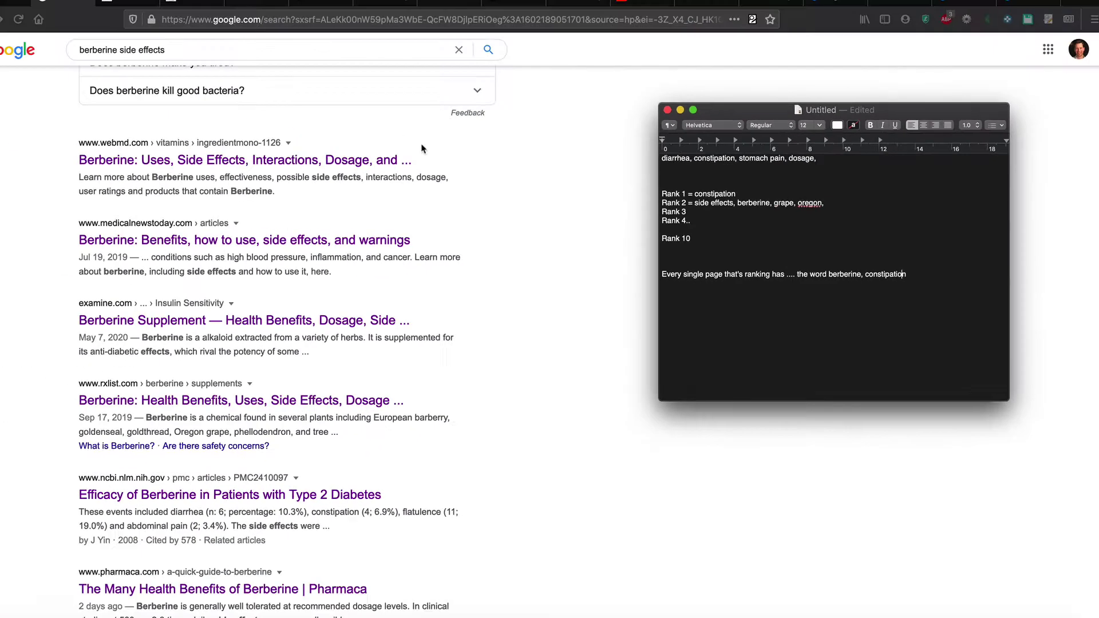
Run a Mega On-Page Tool report for the suggested keyword 'berberine side effects'
left_click(249, 127)
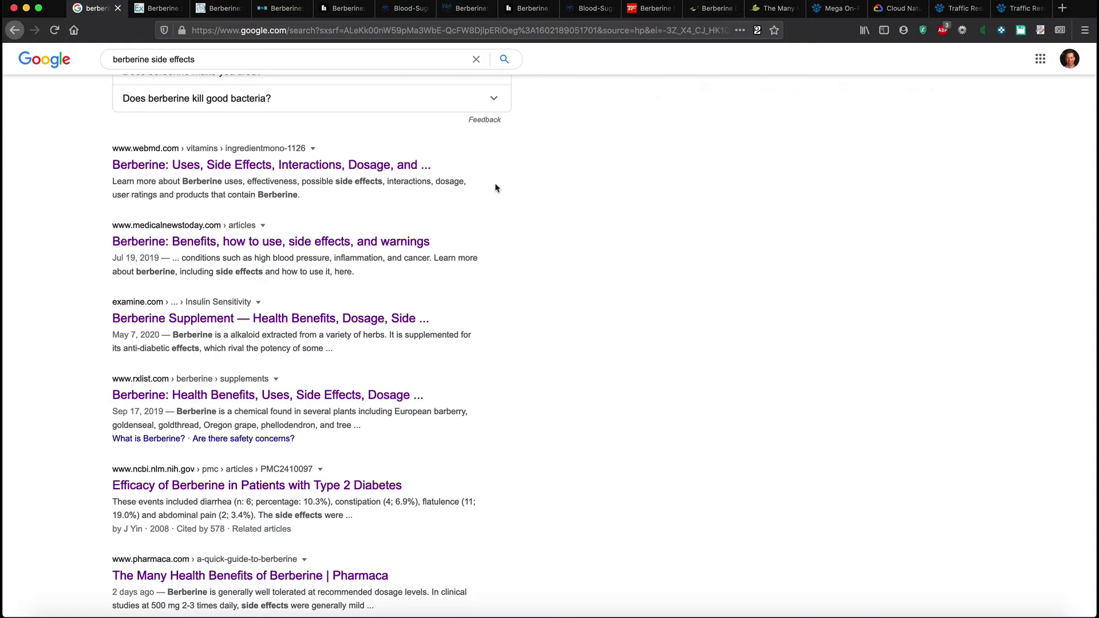
scroll(249, 133, "up", 5)
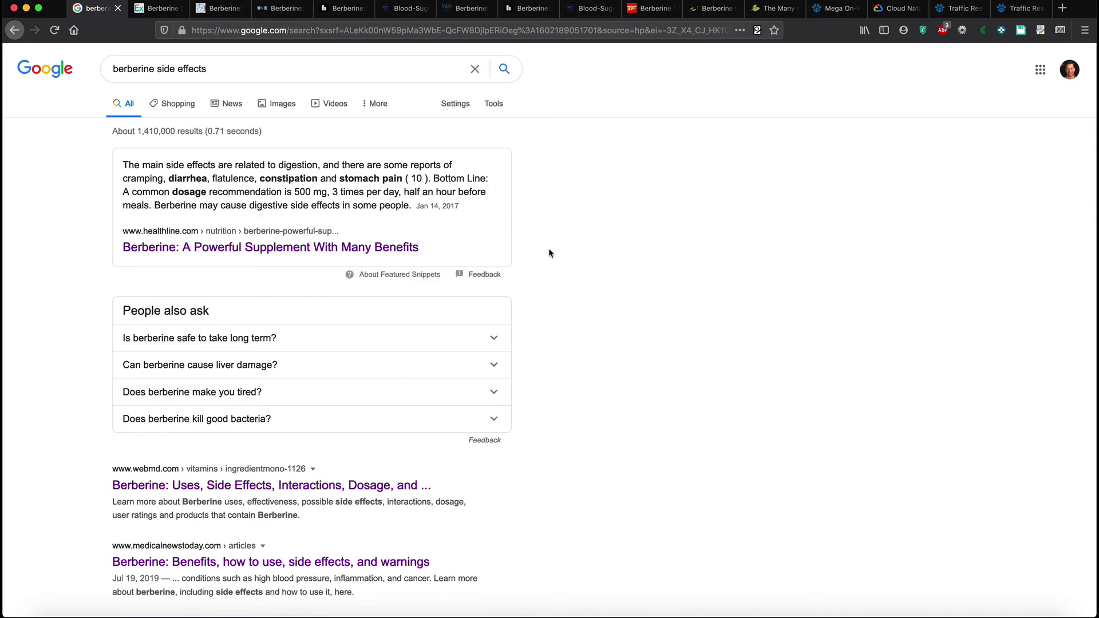
left_click(830, 14)
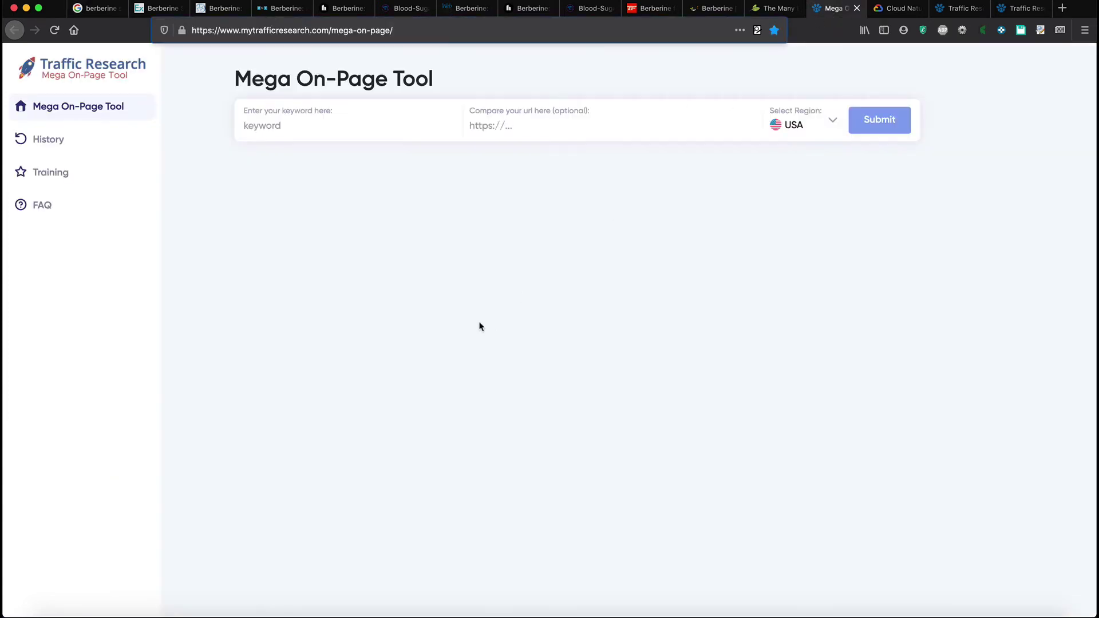
left_click(368, 128)
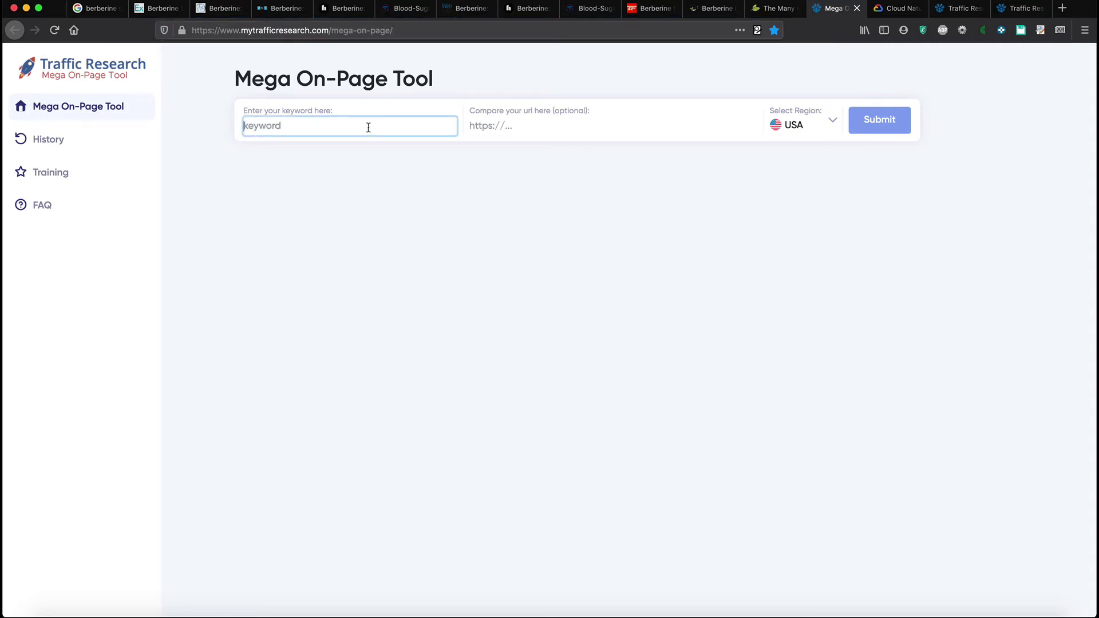
type("ber")
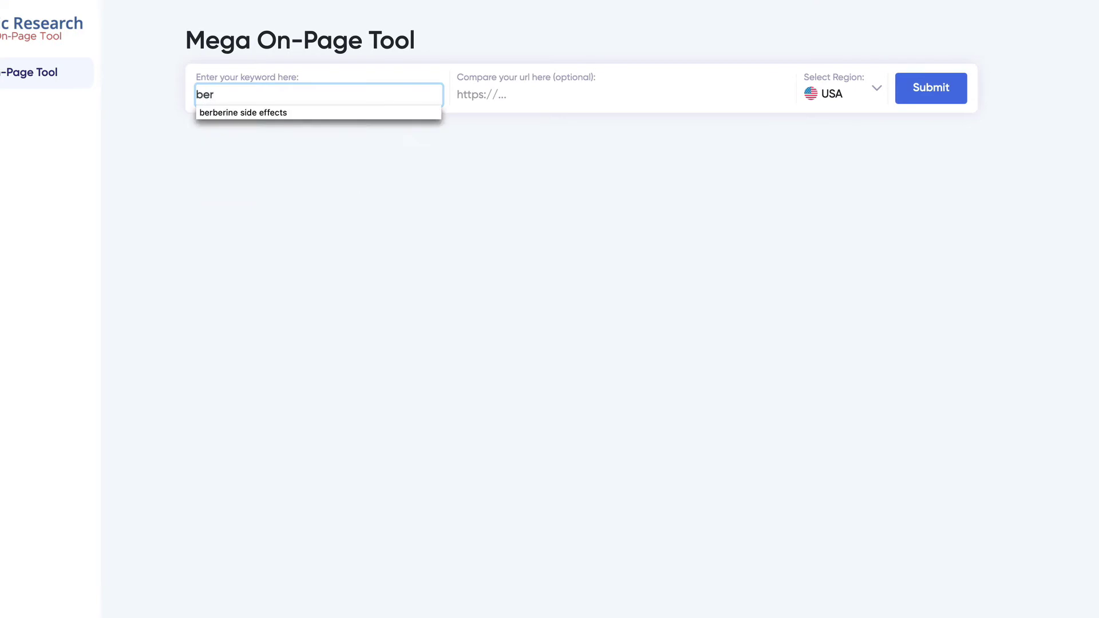
key("Down")
key("Return")
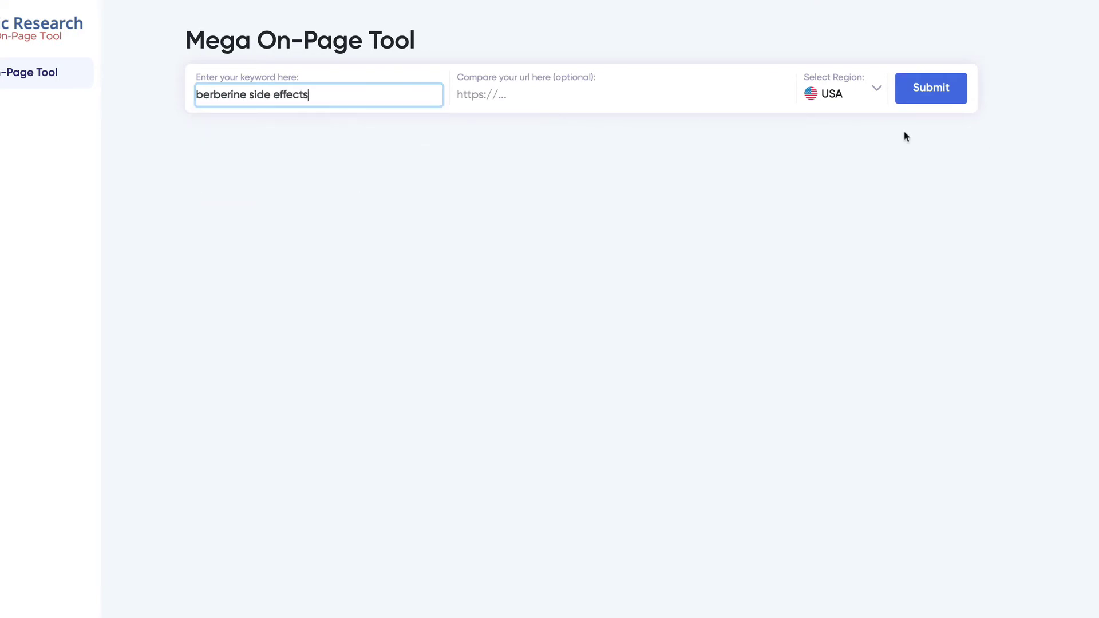
left_click(939, 99)
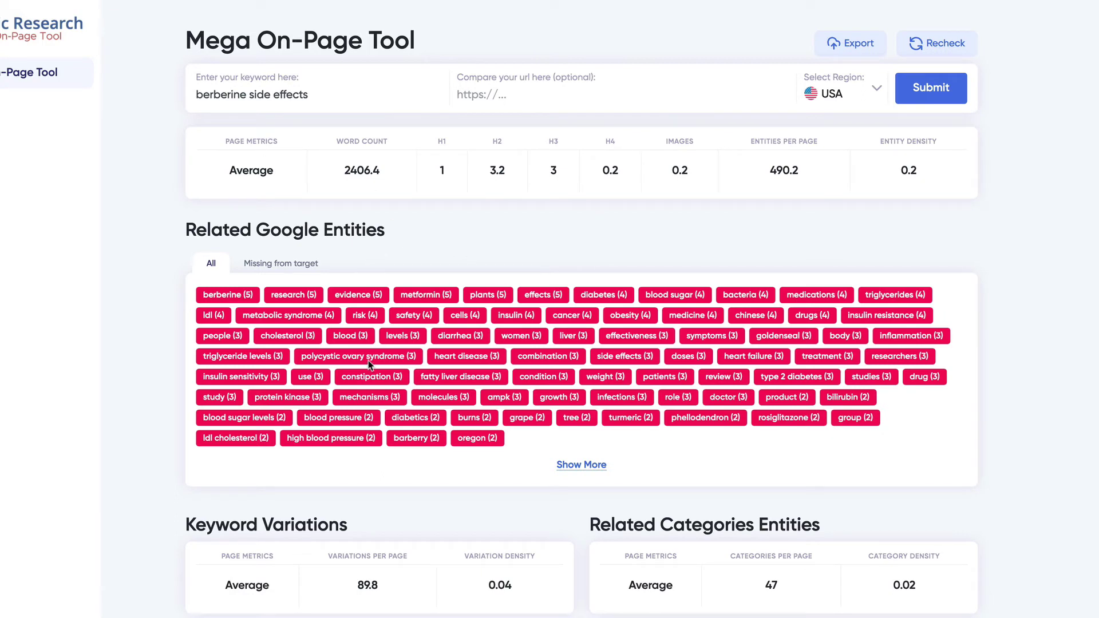
Review the Rank 1 to Rank 10 notes, then expand the full Related Google Entities list
left_click(961, 612)
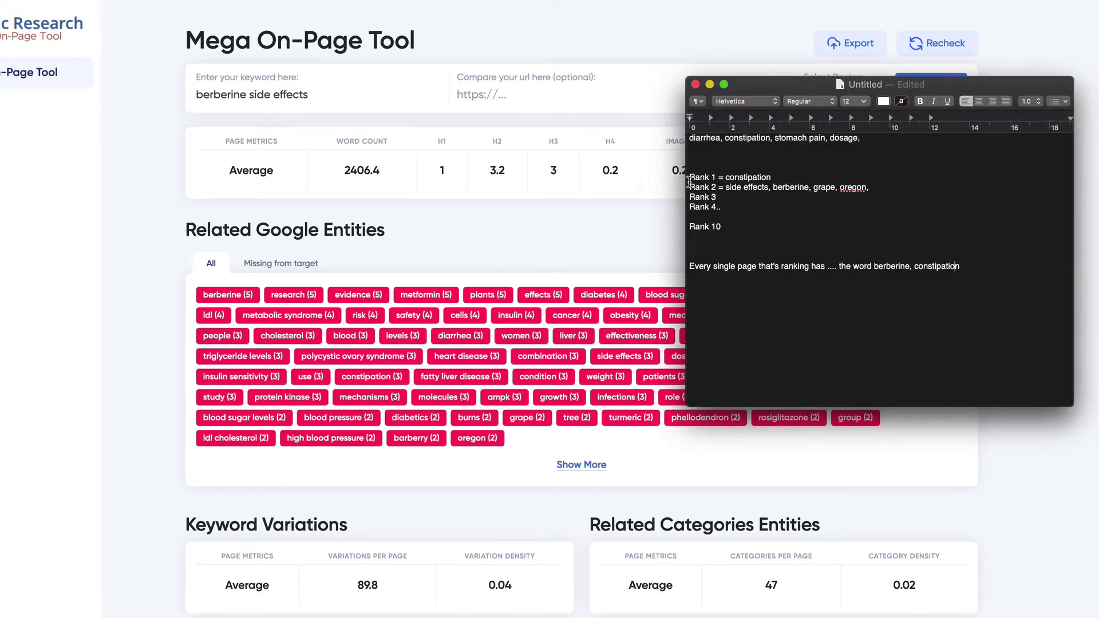
left_click_drag(689, 175, 738, 250)
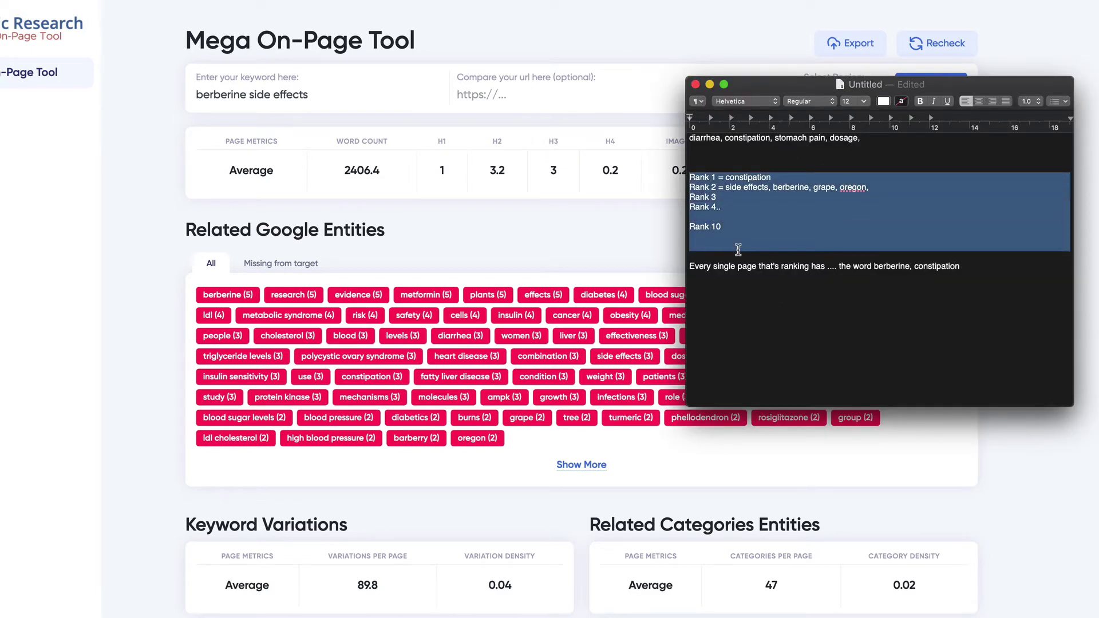
left_click(738, 249)
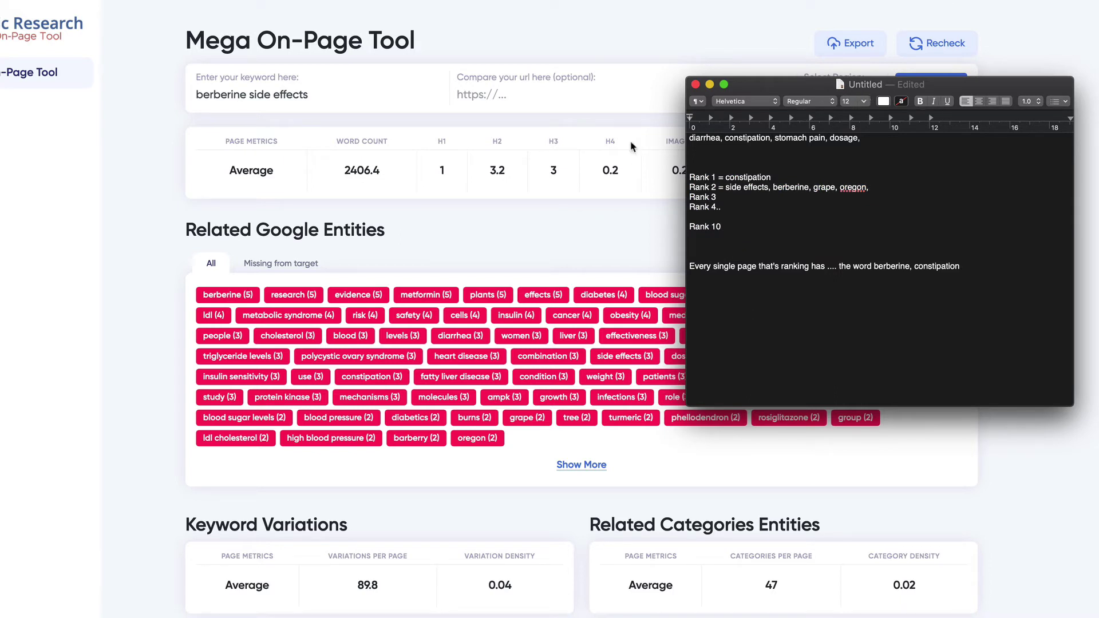
left_click(379, 243)
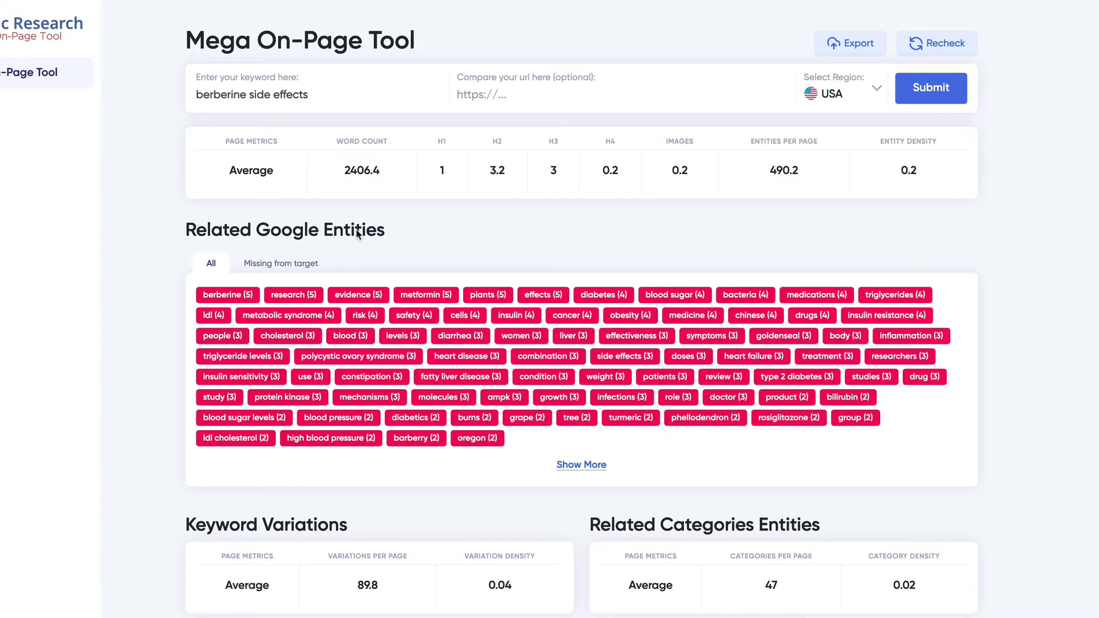
left_click(584, 465)
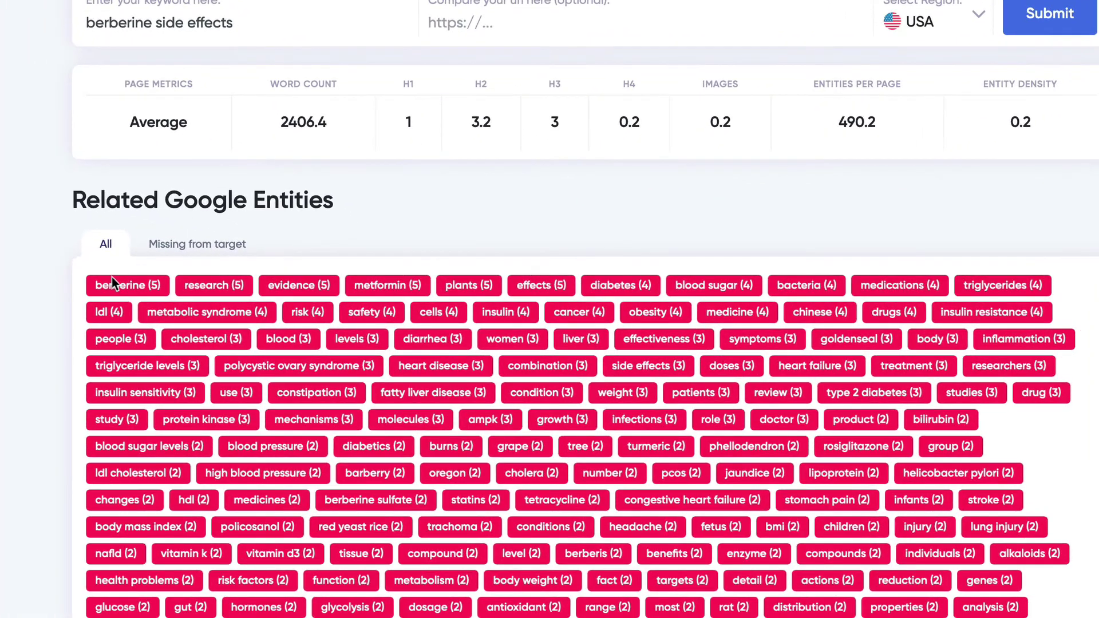
Highlight the top entities, such as berberine (5) and research (5), for emphasis
double_click(114, 284)
left_click(187, 284)
double_click(209, 286)
left_click(252, 287)
left_click_drag(652, 285, 87, 287)
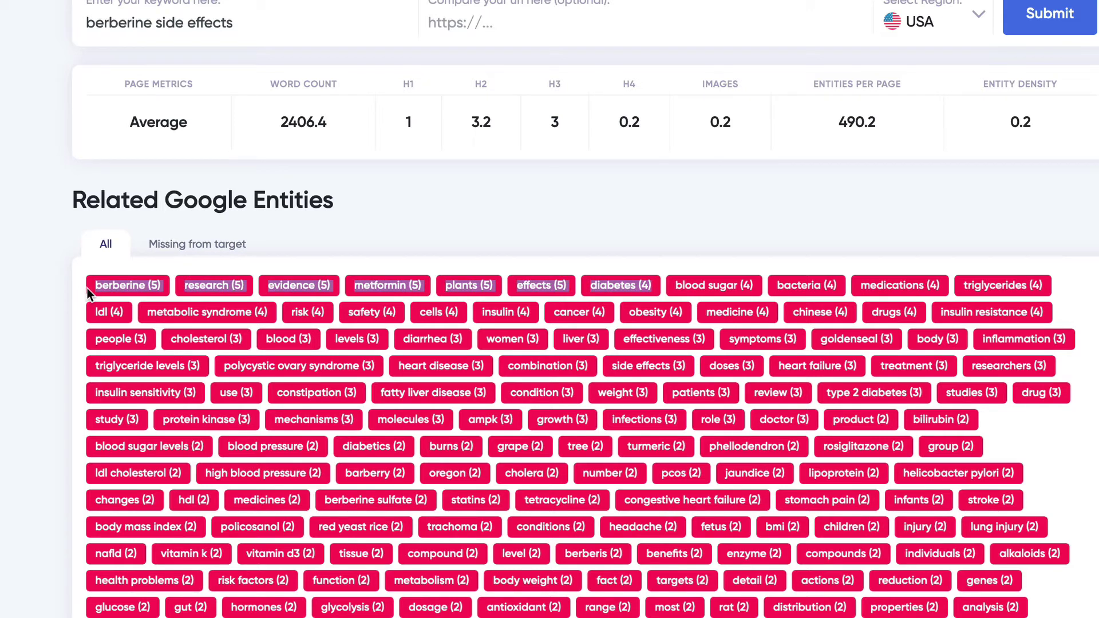
left_click(87, 287)
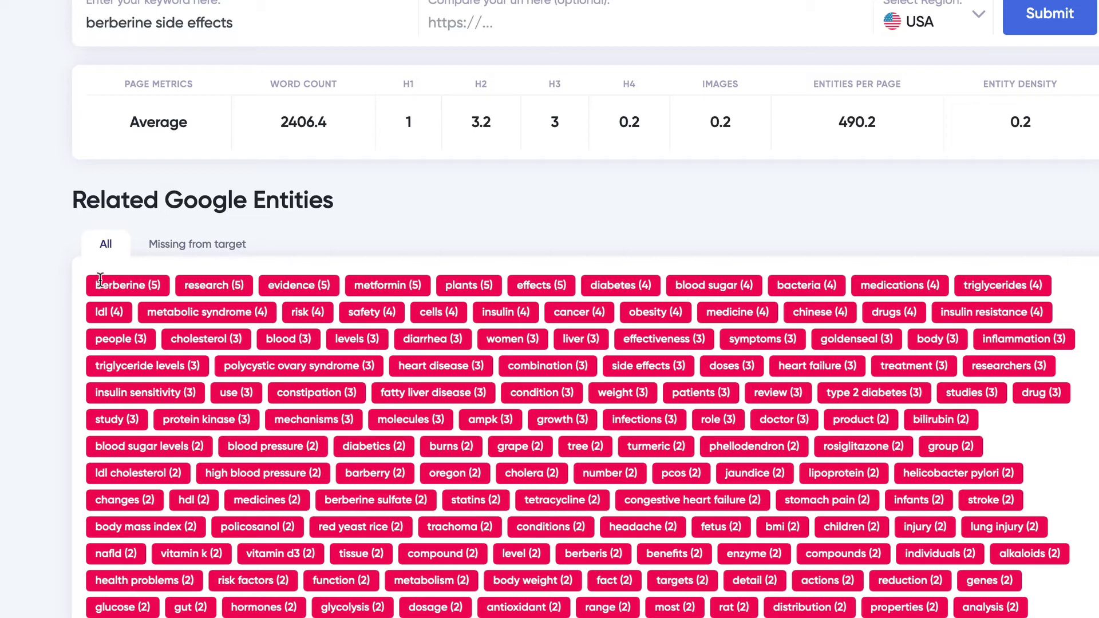
left_click_drag(101, 285, 712, 291)
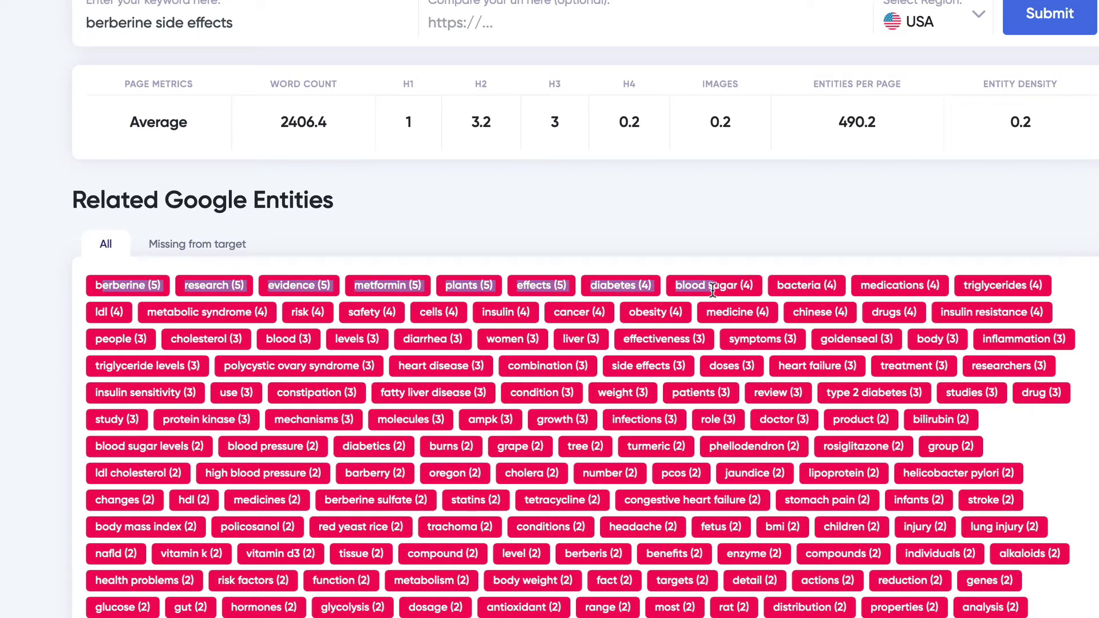
left_click(217, 345)
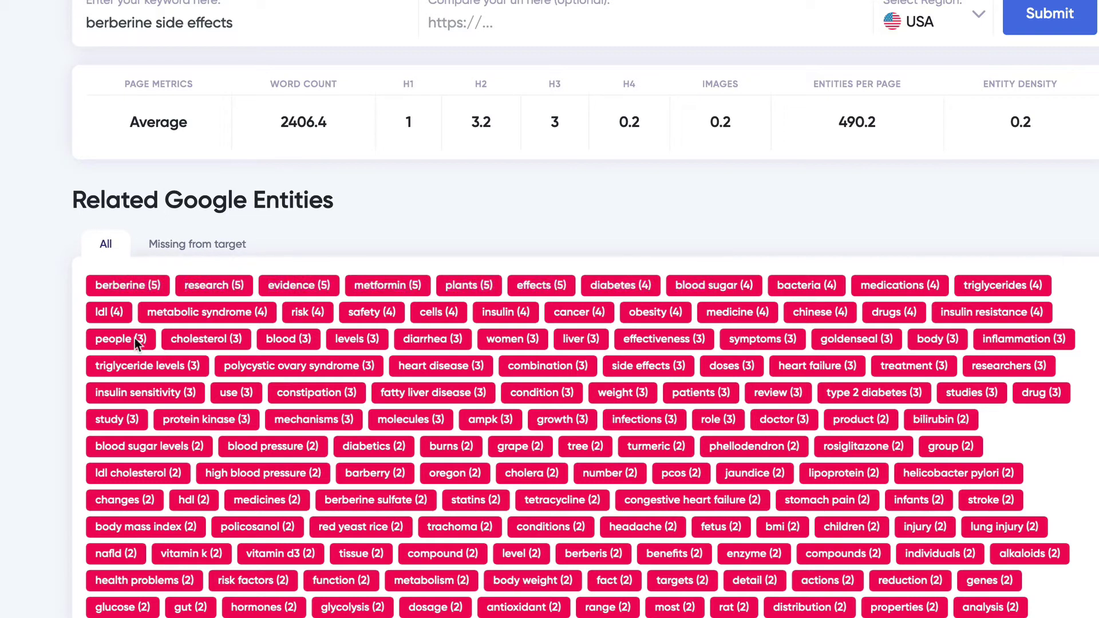
left_click_drag(185, 285, 284, 283)
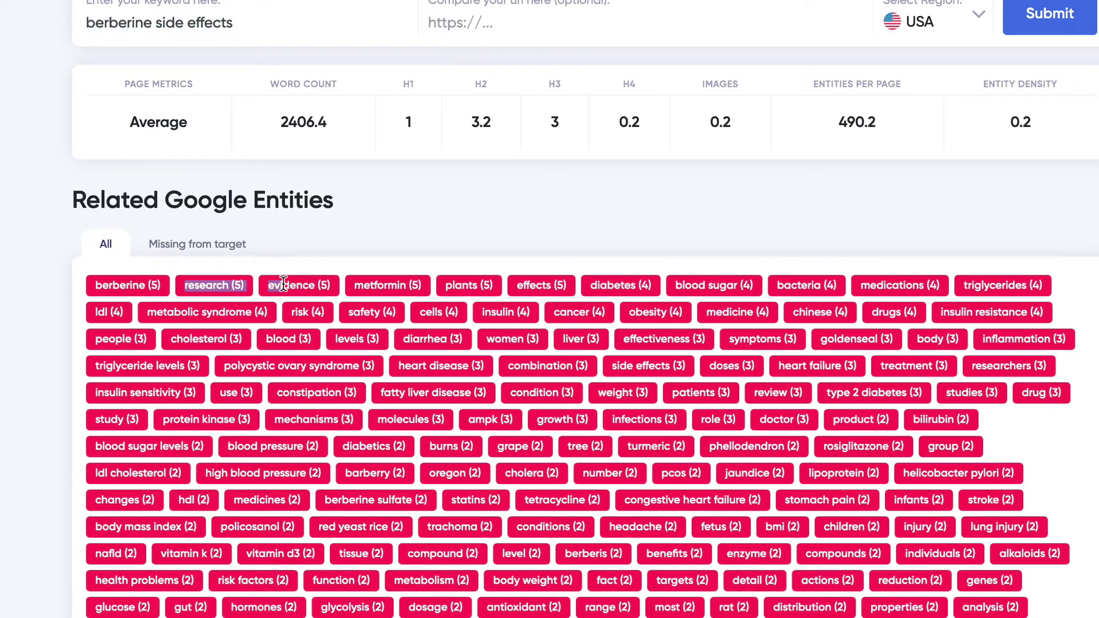
left_click(283, 284)
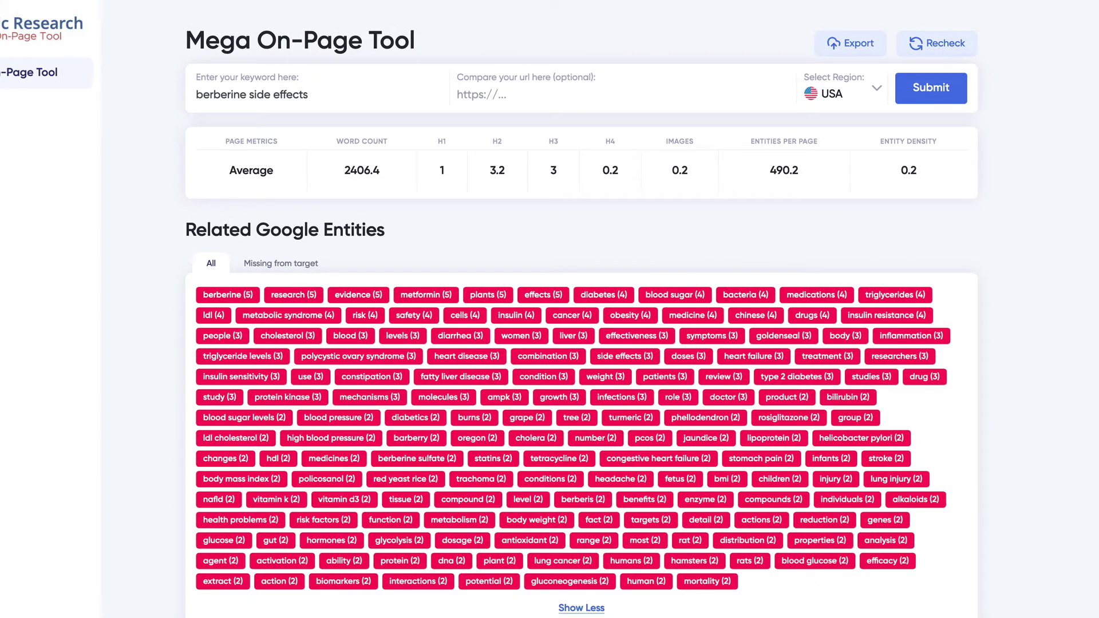
scroll(135, 172, "down", 5)
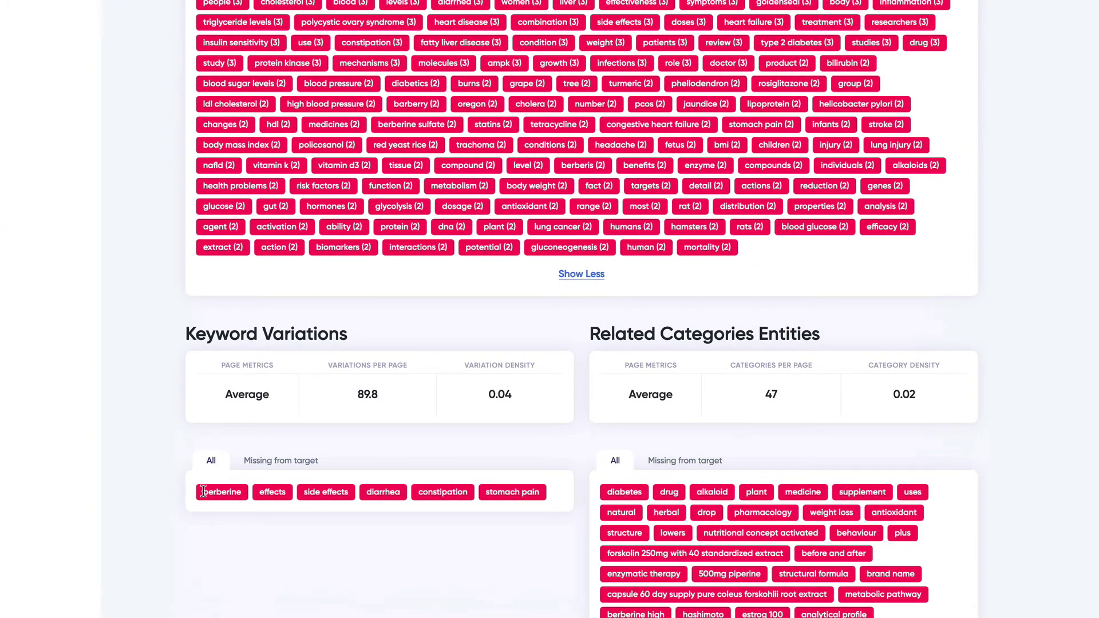
left_click_drag(203, 491, 463, 491)
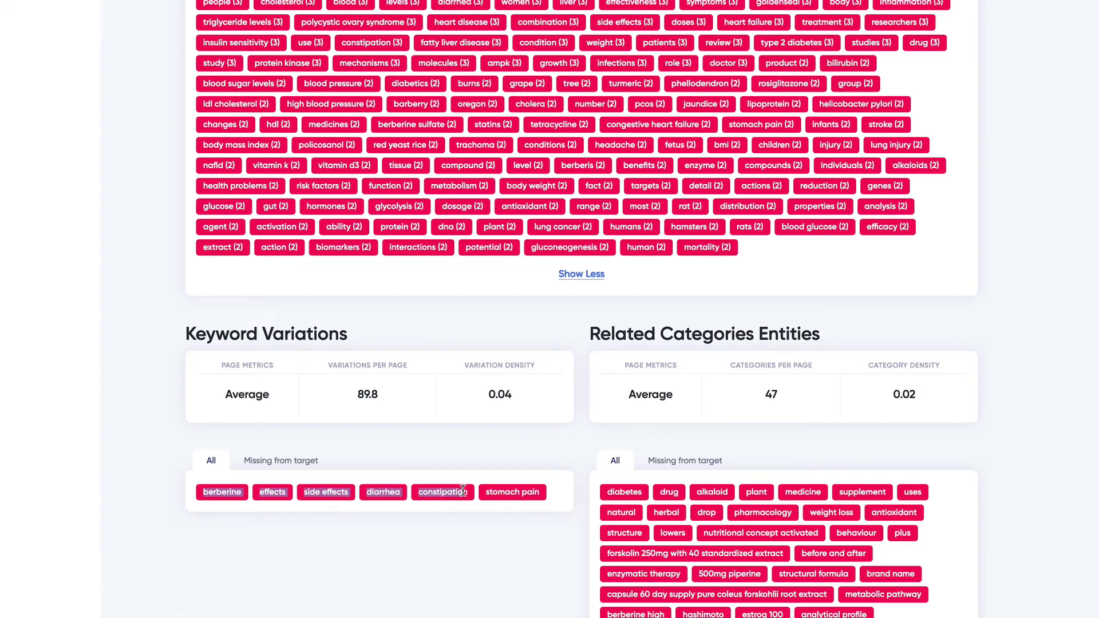
left_click(463, 490)
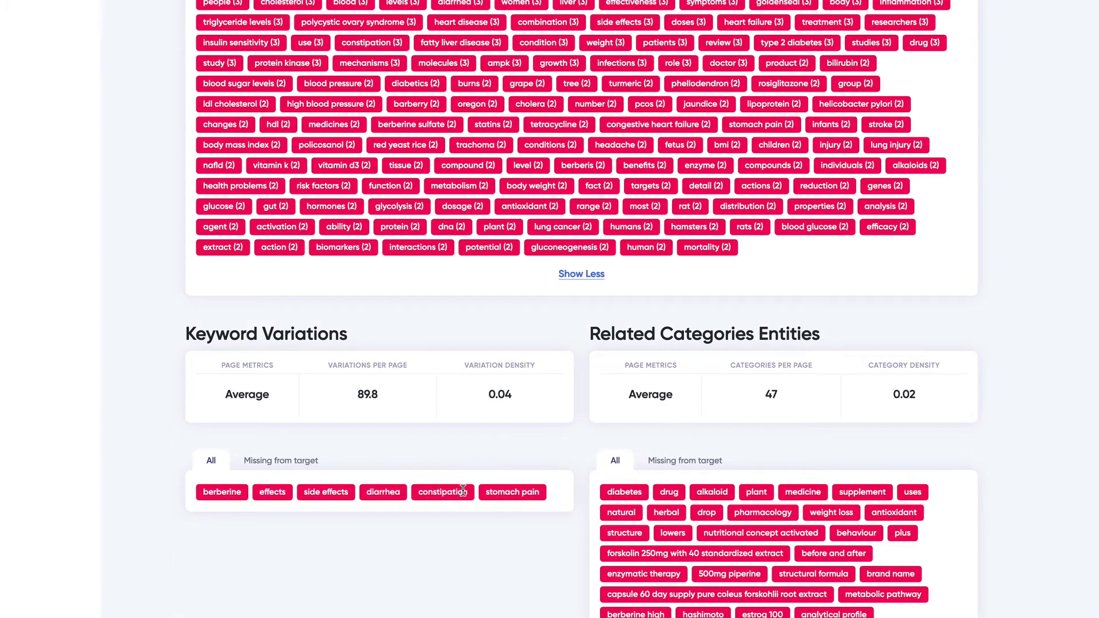
left_click(558, 493)
scroll(208, 258, "up", 5)
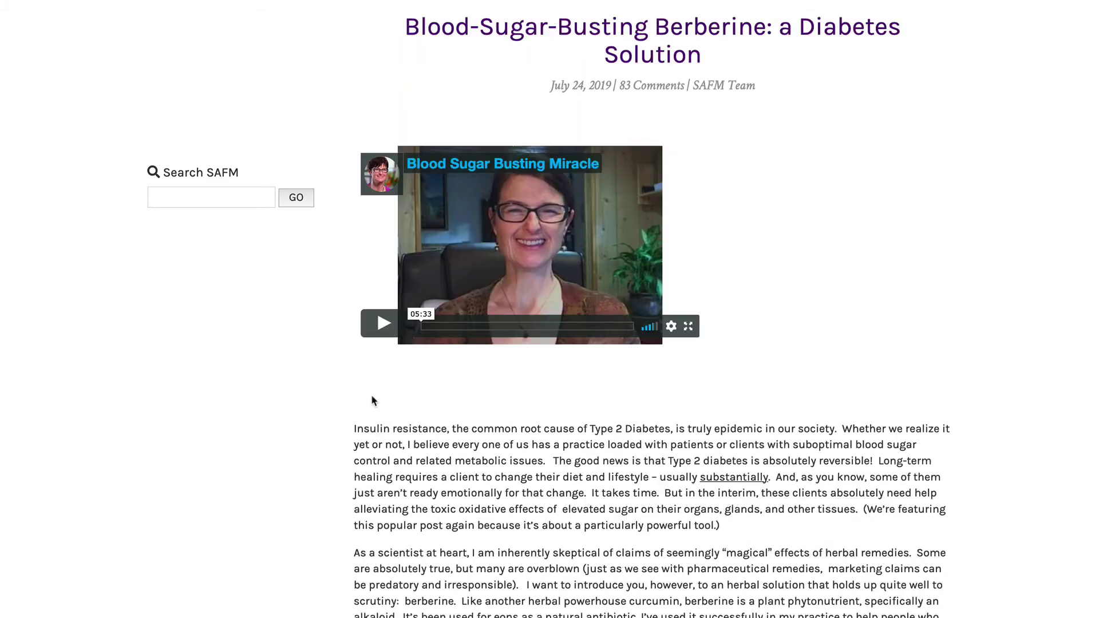
Find the schoolafm.com berberine article and paste its URL into 'Compare your url here'
scroll(373, 400, "up", 3)
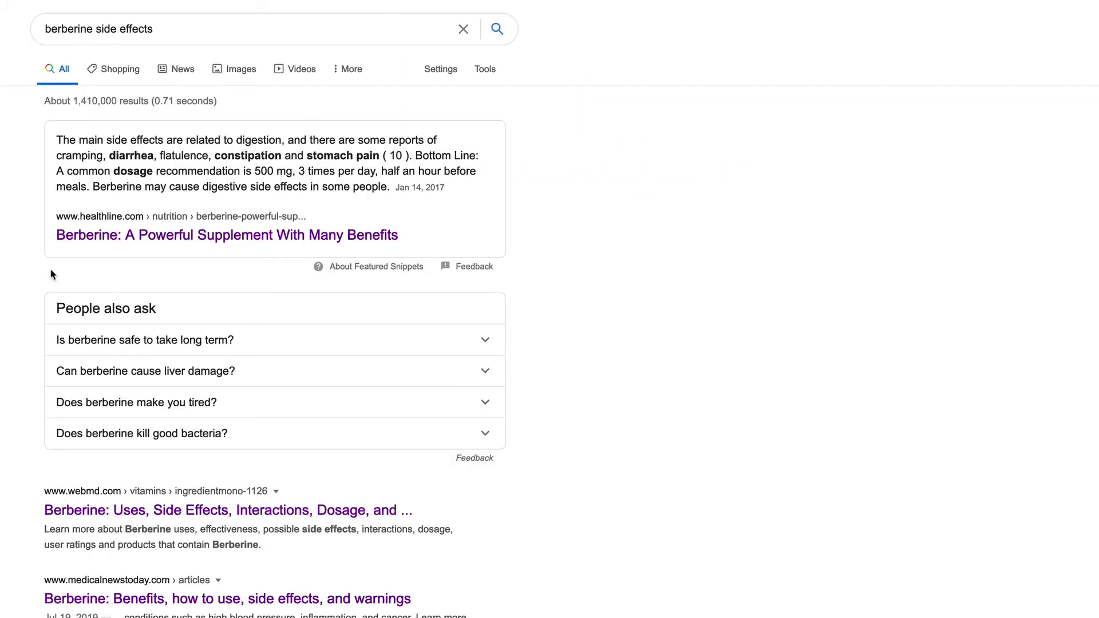
scroll(8, 244, "down", 20)
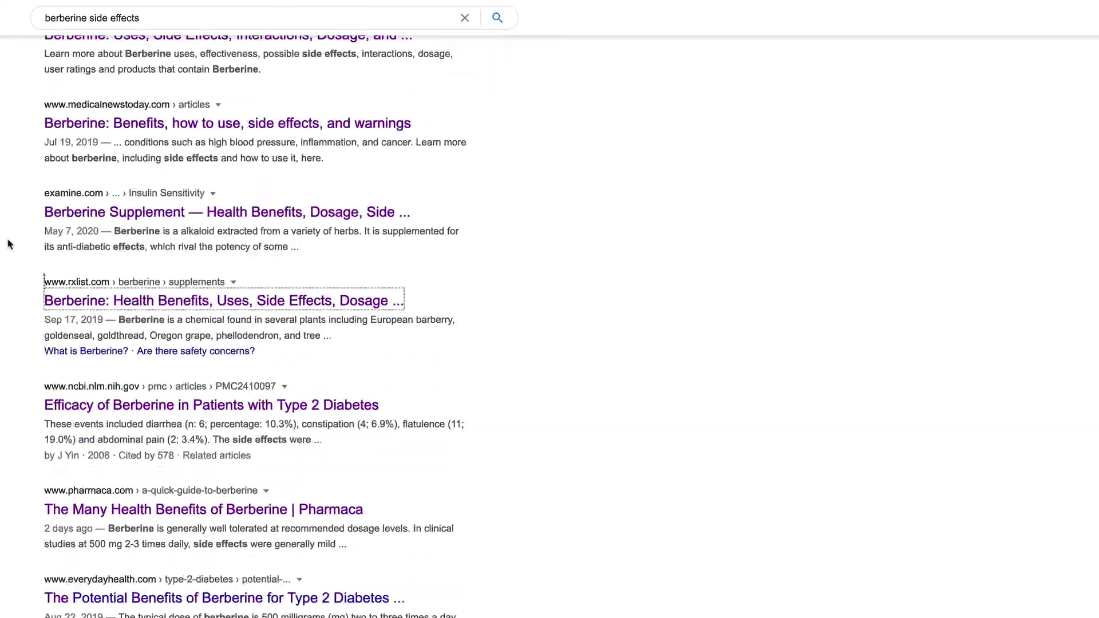
scroll(8, 244, "down", 20)
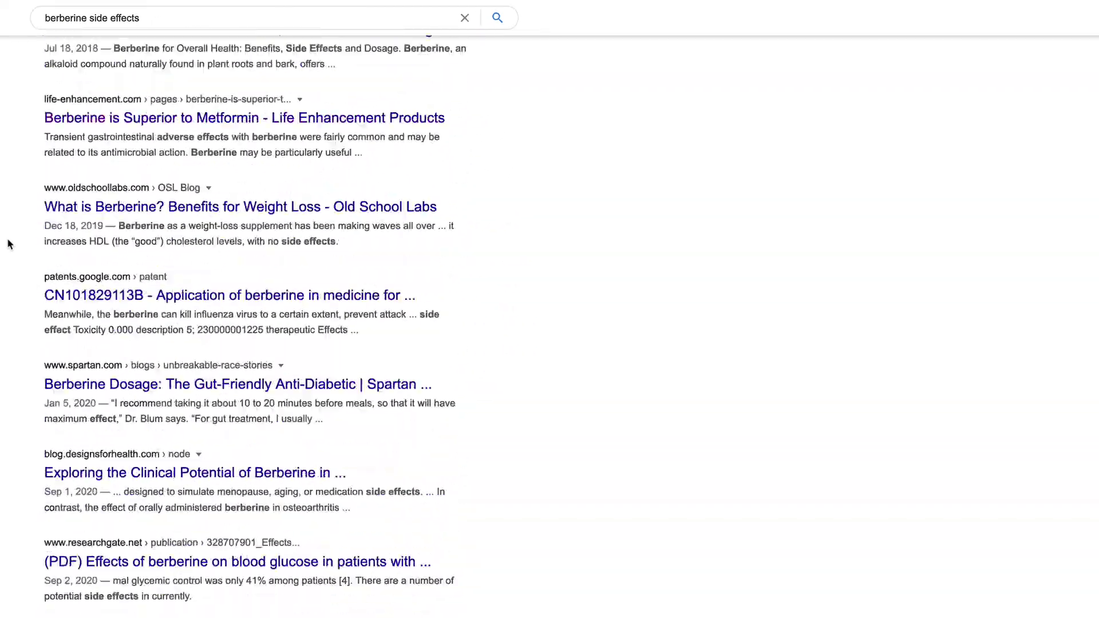
scroll(8, 243, "down", 20)
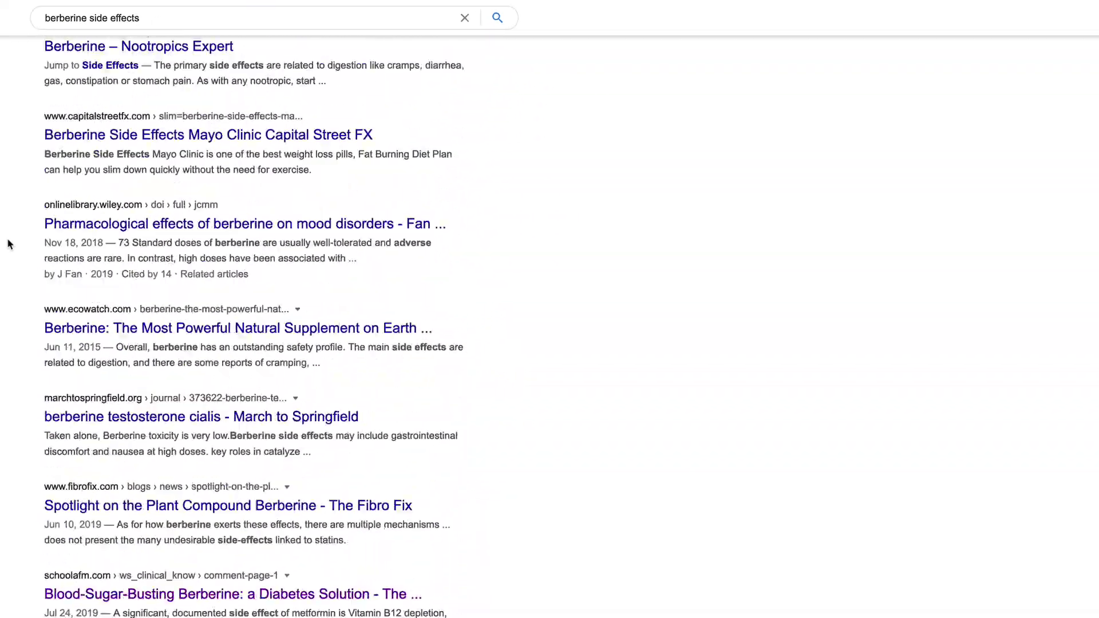
scroll(63, 201, "down", 1)
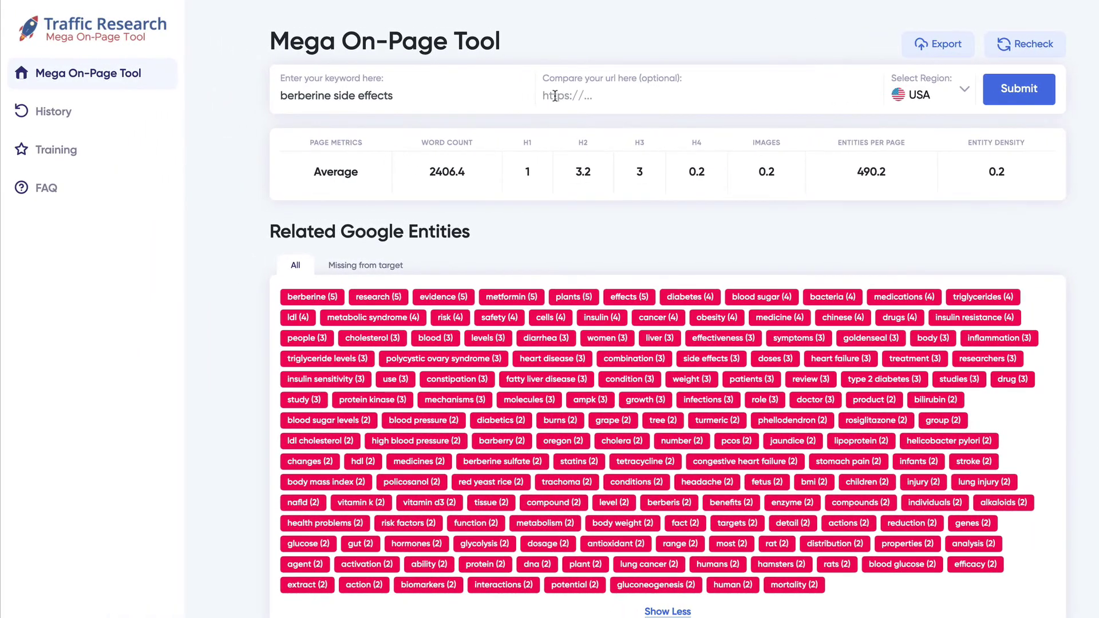
key("ctrl+v")
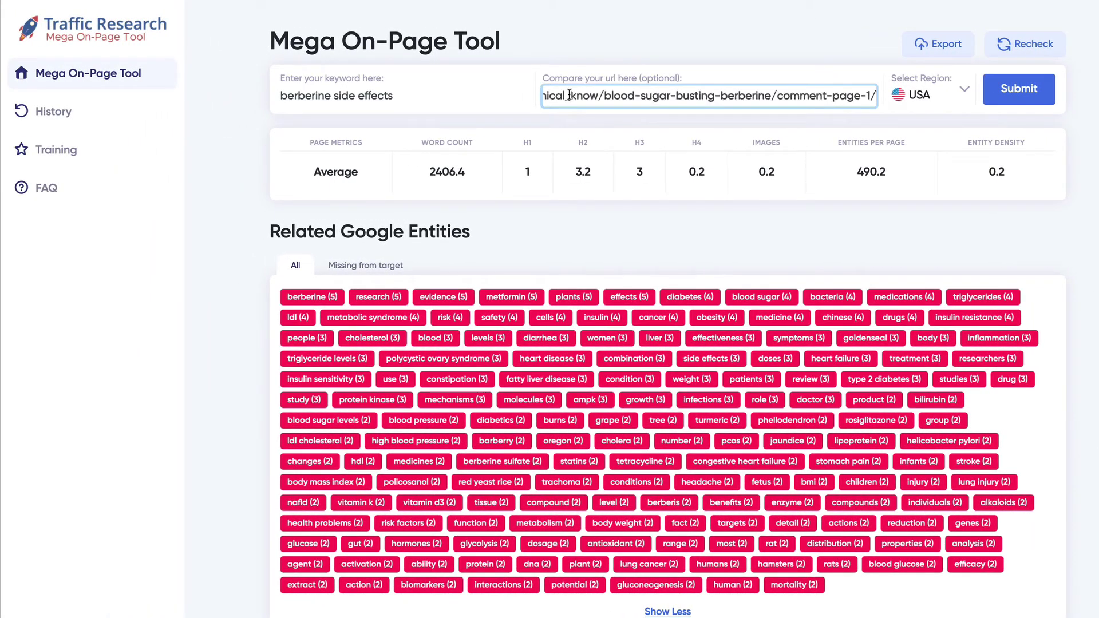
Run the comparison against the SAFM article and expand the full entity list
left_click(1019, 90)
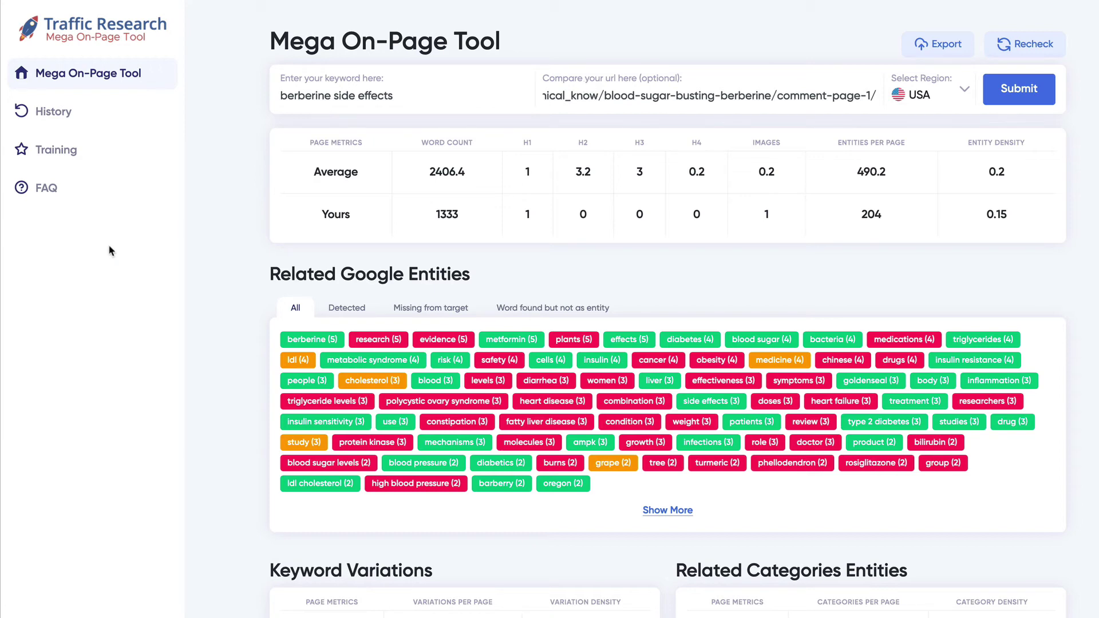
scroll(240, 334, "down", 2)
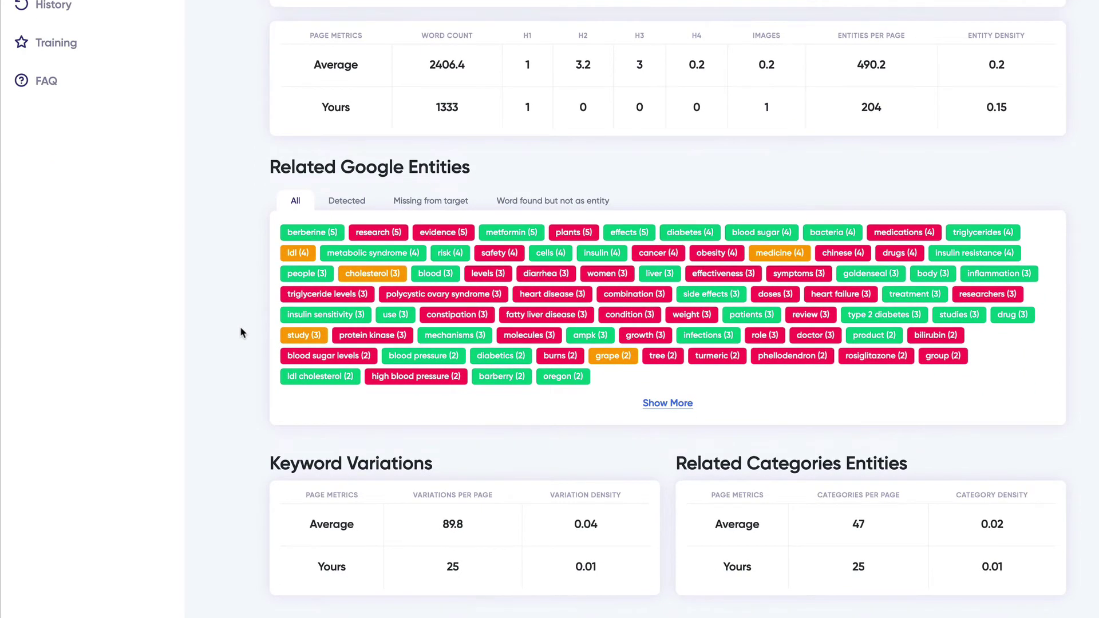
left_click(662, 403)
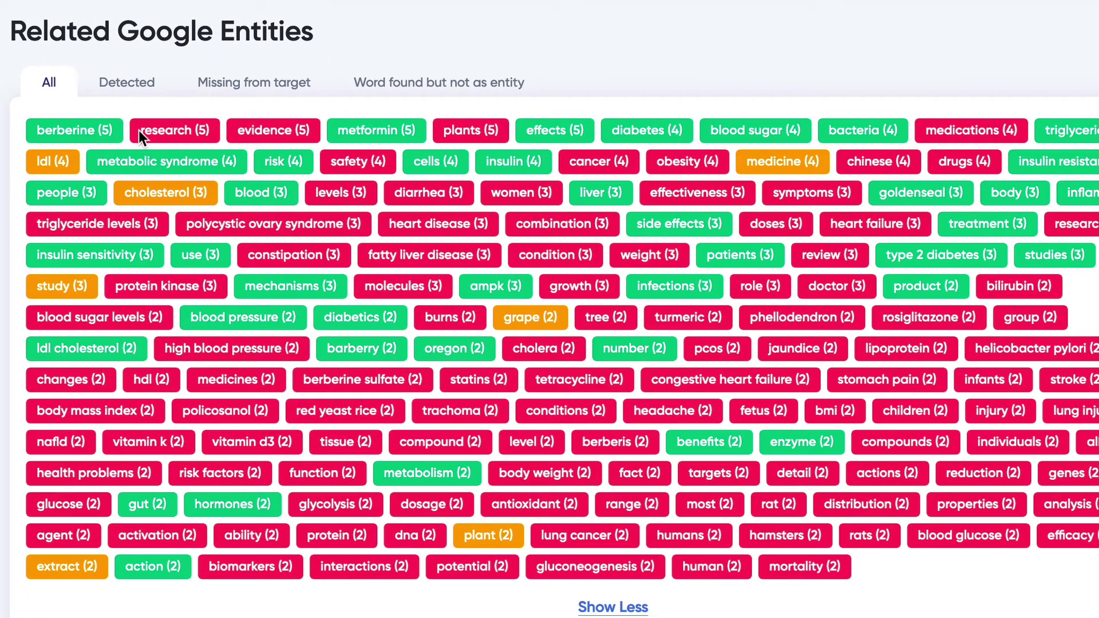
Highlight the research, evidence, plants, medications and safety entities for emphasis
left_click_drag(138, 129, 294, 130)
left_click(242, 131)
double_click(467, 129)
left_click(970, 140)
double_click(967, 132)
double_click(351, 162)
left_click(581, 161)
double_click(153, 127)
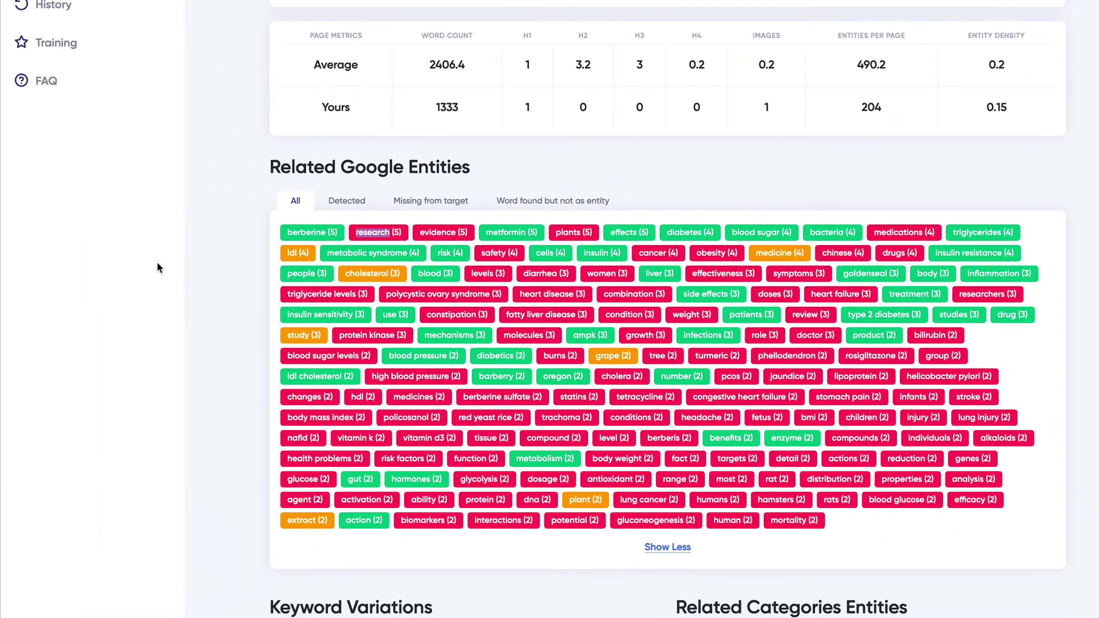
left_click(173, 248)
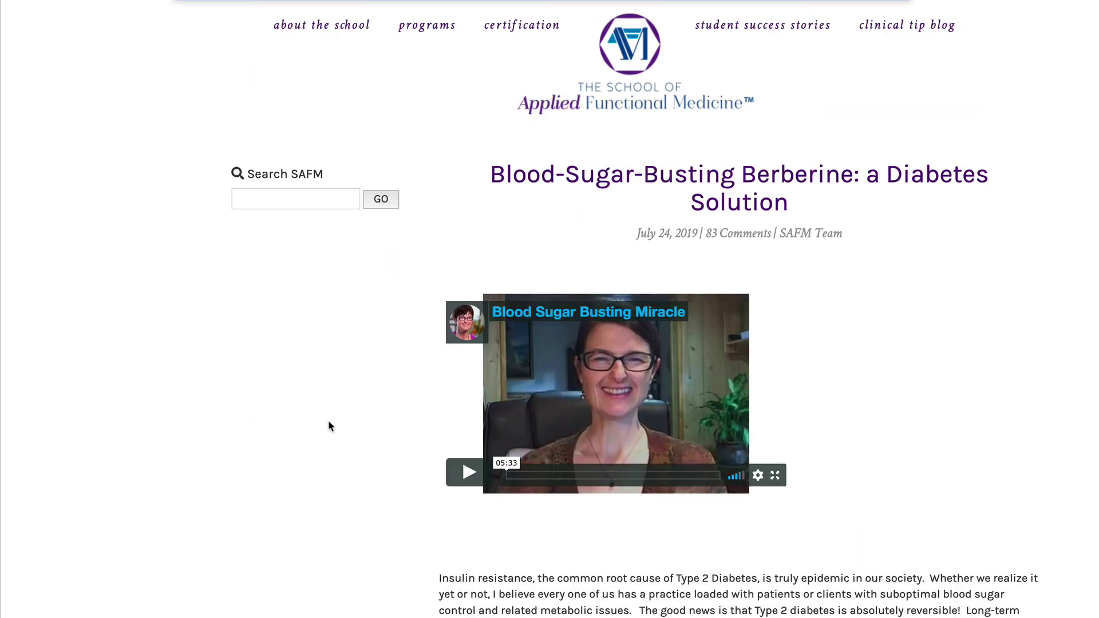
Highlight the opening paragraphs of the Blood-Sugar-Busting Berberine article
scroll(328, 424, "down", 4)
left_click_drag(441, 145, 758, 519)
left_click(759, 519)
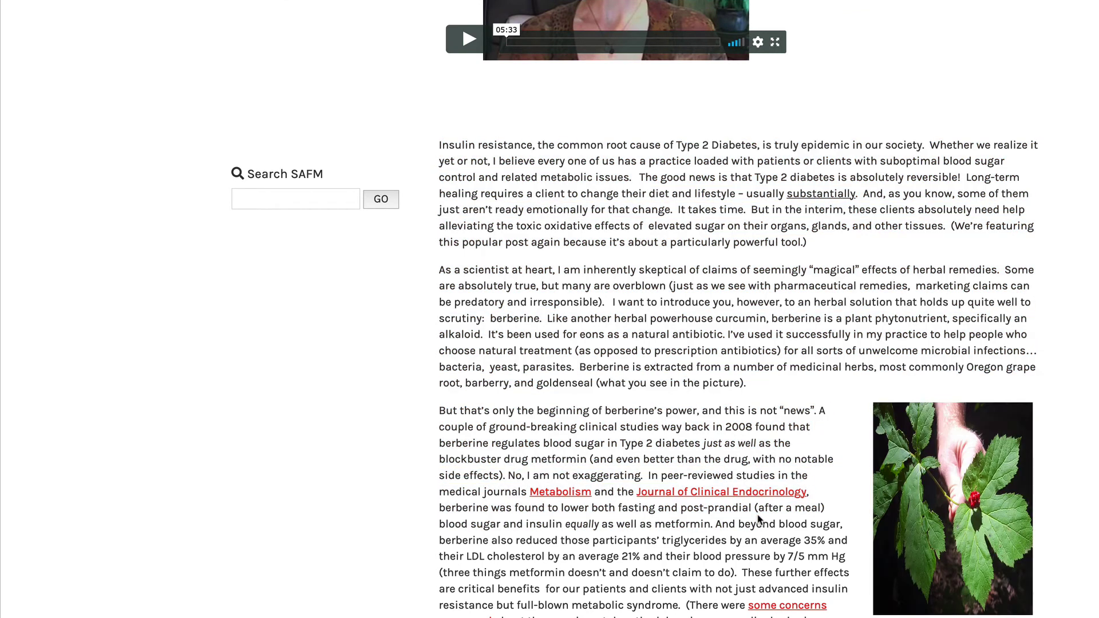
scroll(758, 519, "down", 2)
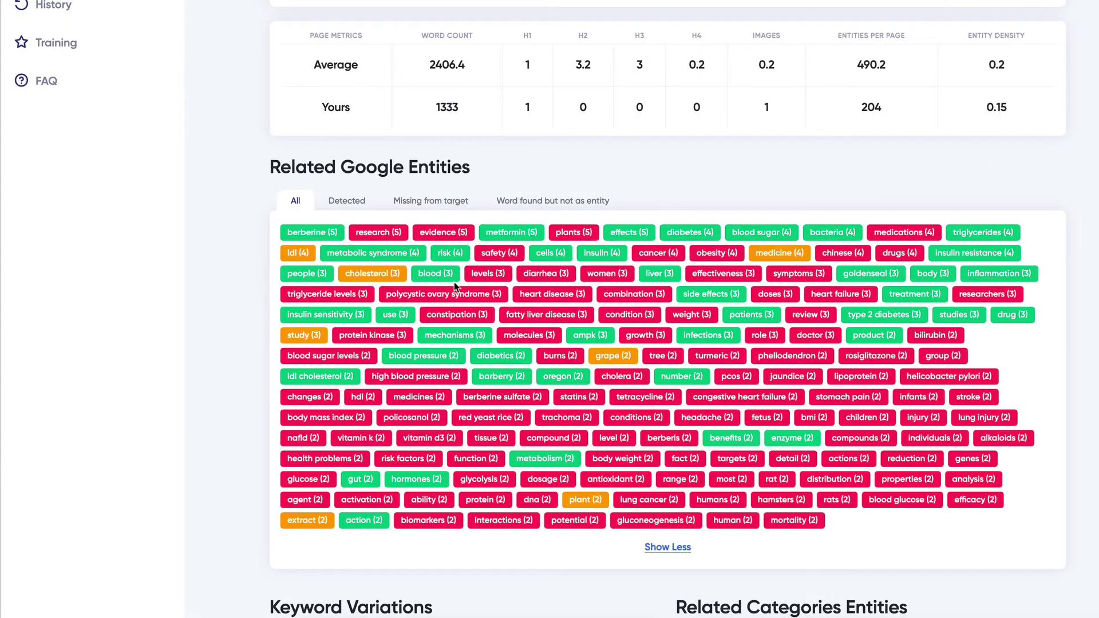
Highlight the evidence (5) entity and the diarrhea and constipation keyword variations
left_click_drag(420, 232, 471, 232)
left_click(460, 234)
scroll(561, 300, "down", 2)
scroll(560, 300, "down", 5)
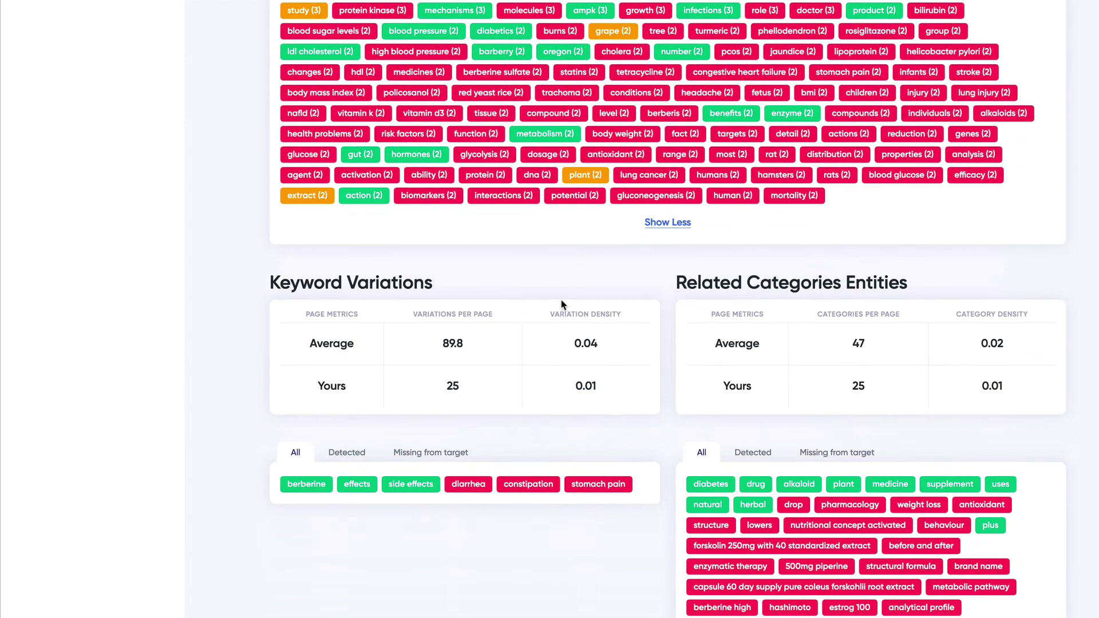
left_click_drag(457, 487, 575, 481)
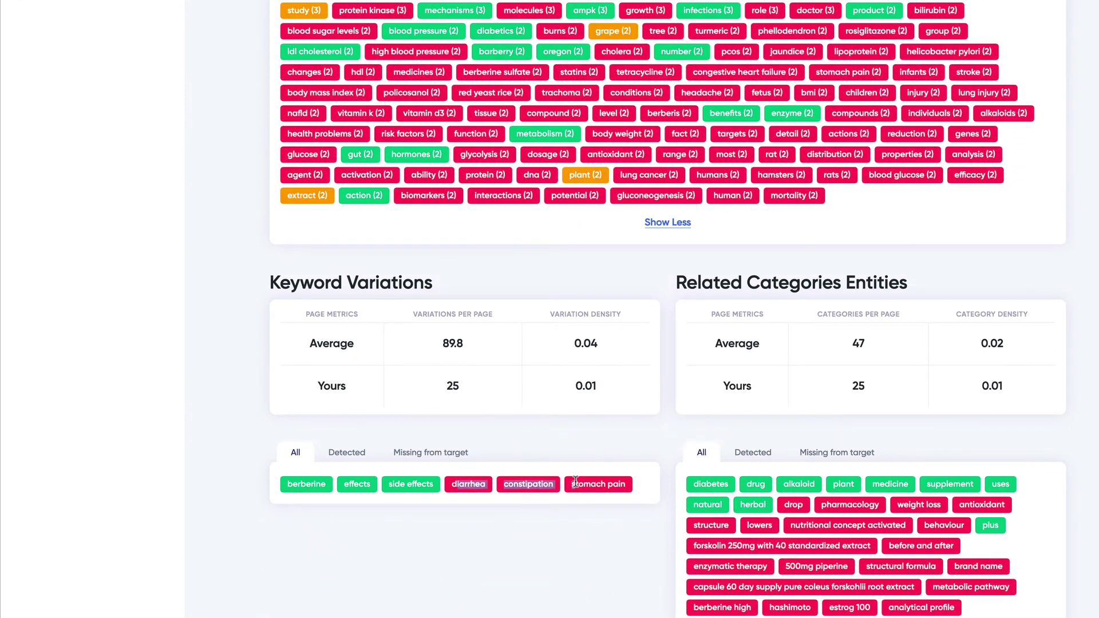
left_click(576, 481)
Go through the Linking with Relevance Recommendations URLs and open "A Powerful Tool for PCOS"
scroll(627, 527, "down", 3)
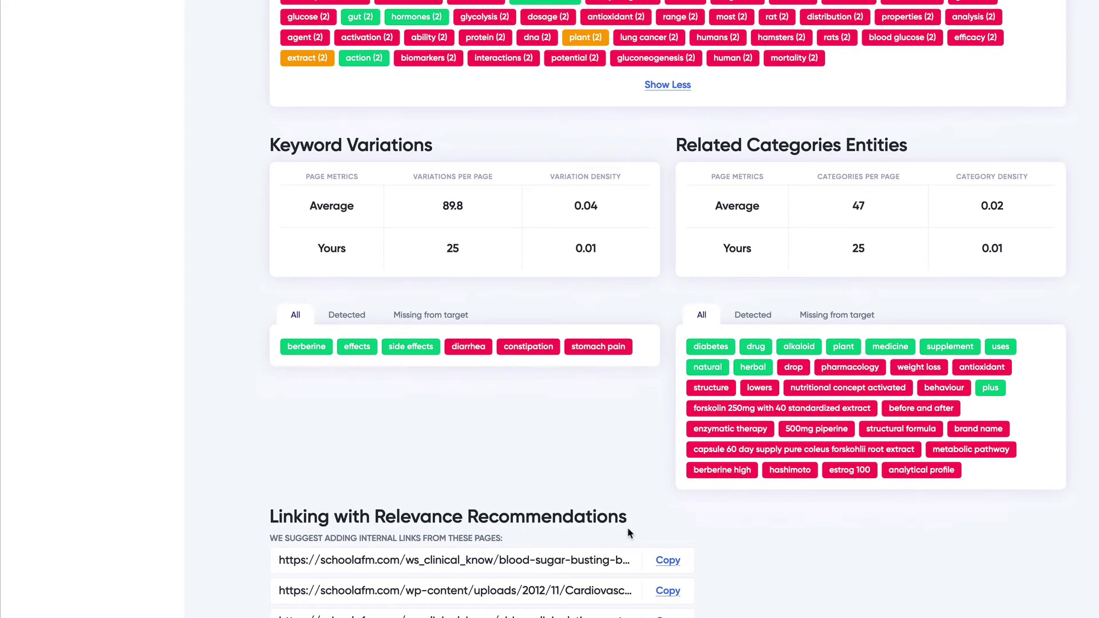
scroll(627, 527, "down", 1)
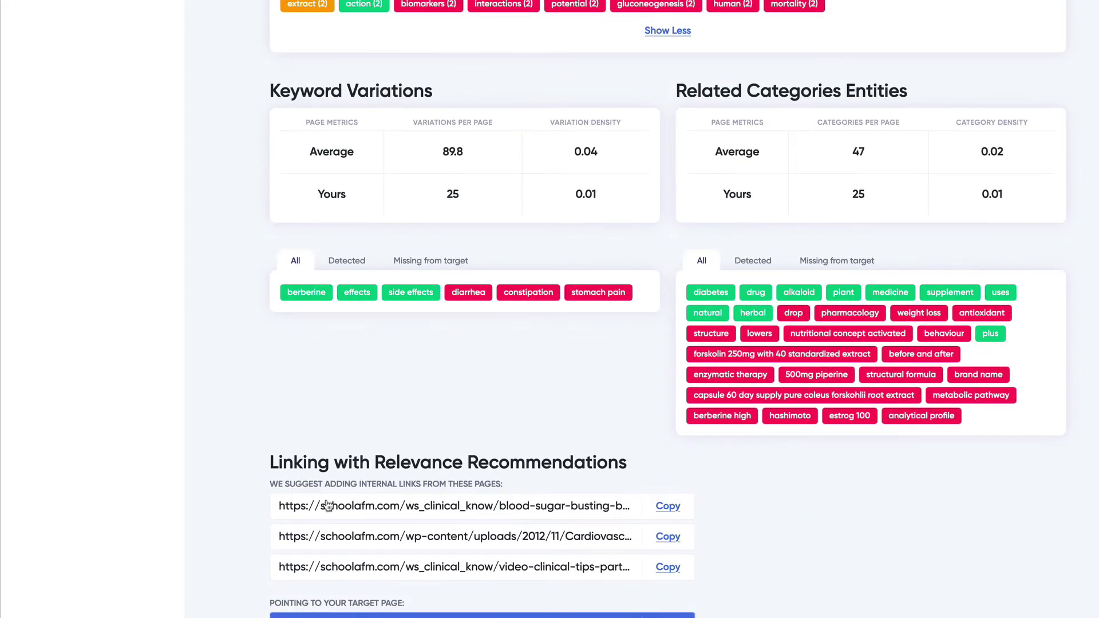
left_click_drag(314, 463, 500, 461)
left_click(500, 460)
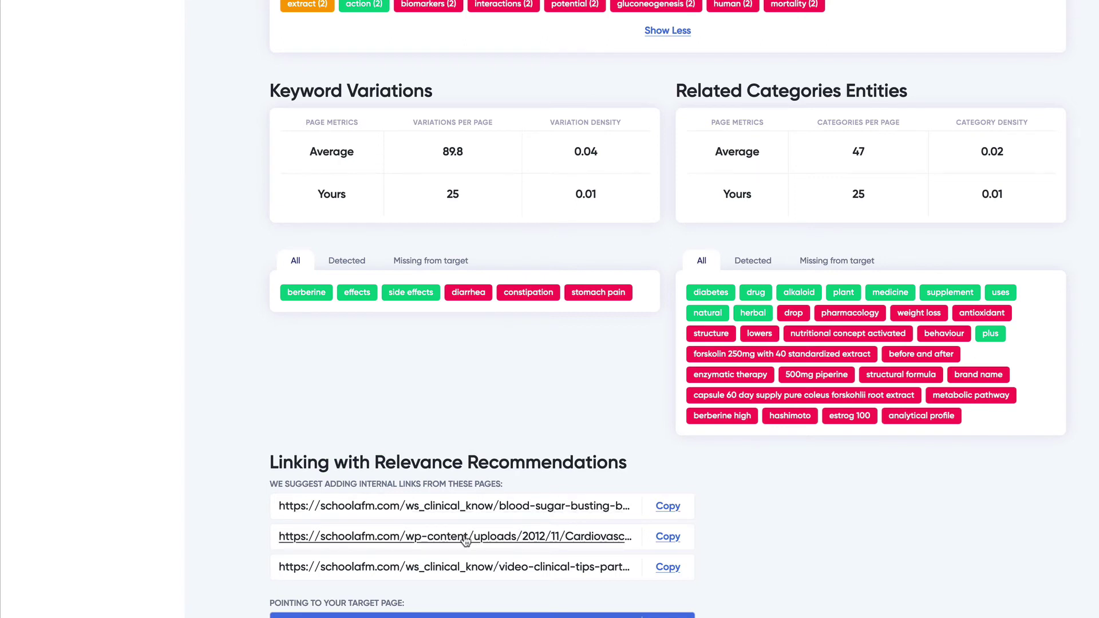
left_click(464, 506)
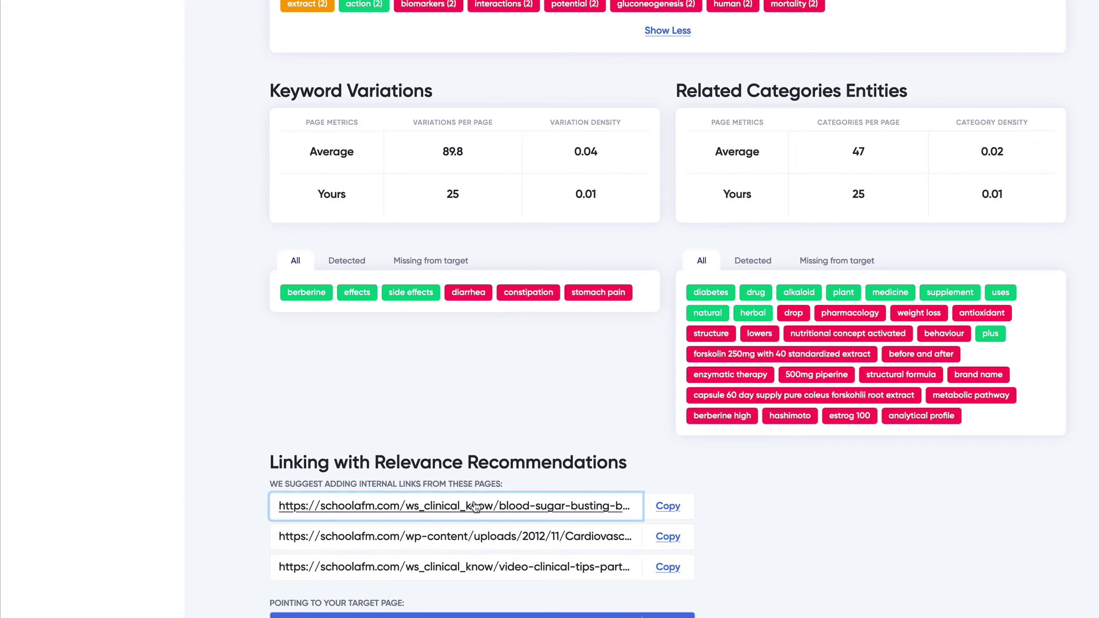
left_click(476, 541)
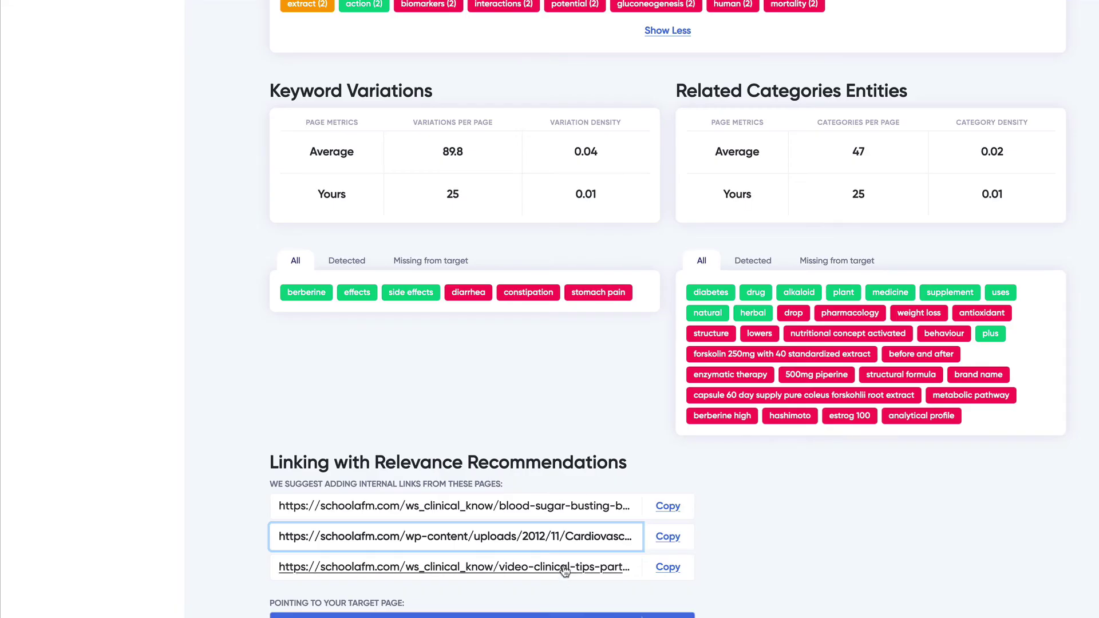
left_click(564, 571)
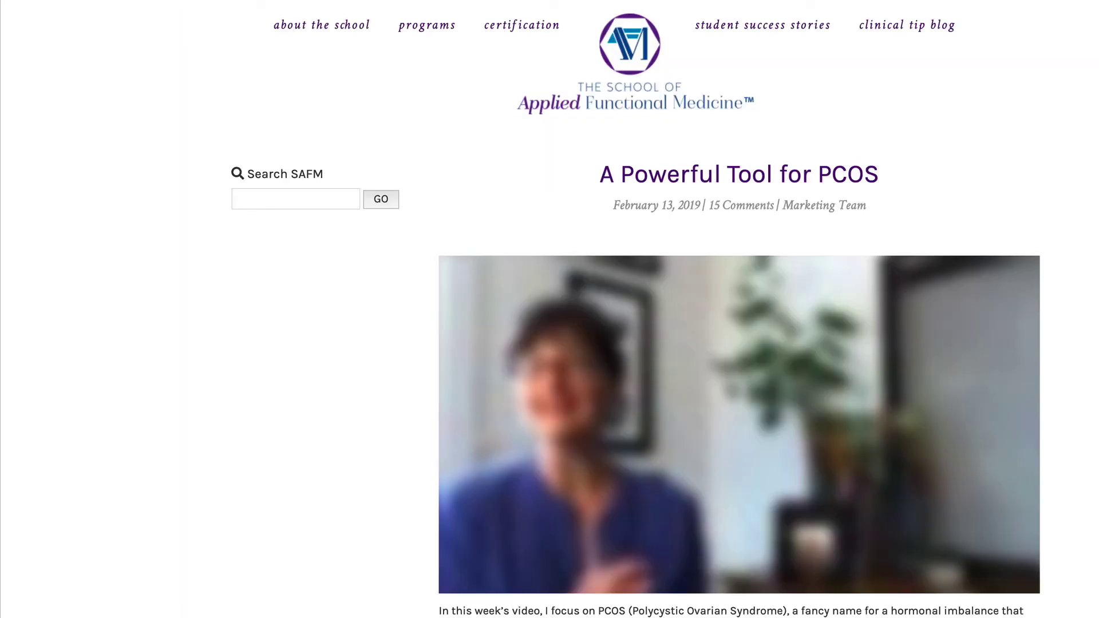
Highlight the PCOS article's opening paragraphs and its phrase about high insulin levels from insulin resistance
scroll(486, 236, "down", 4)
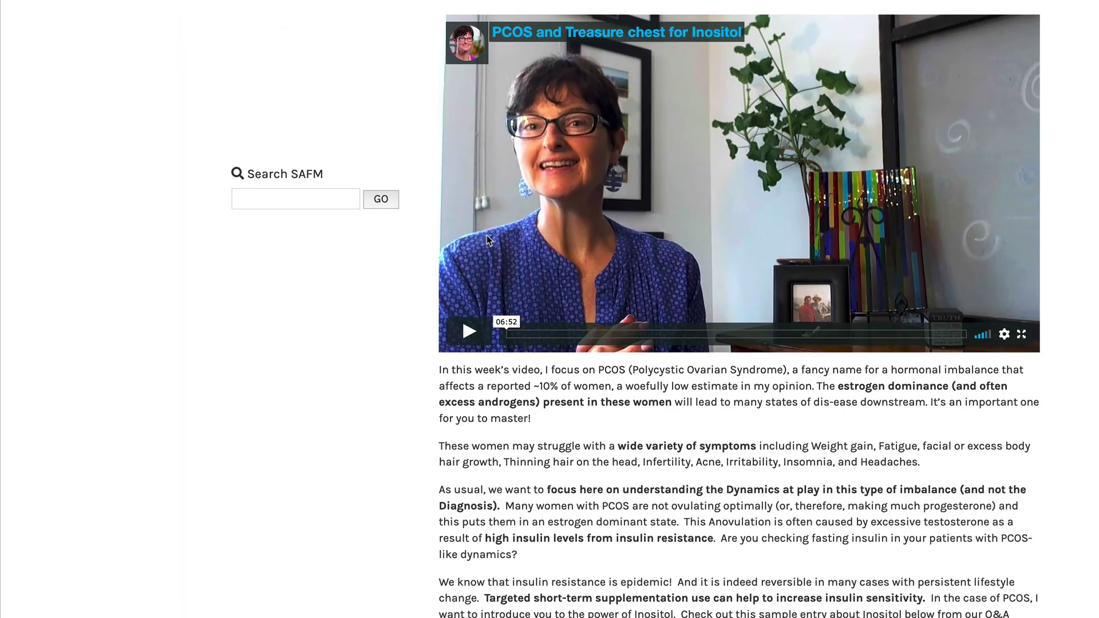
scroll(487, 228, "down", 3)
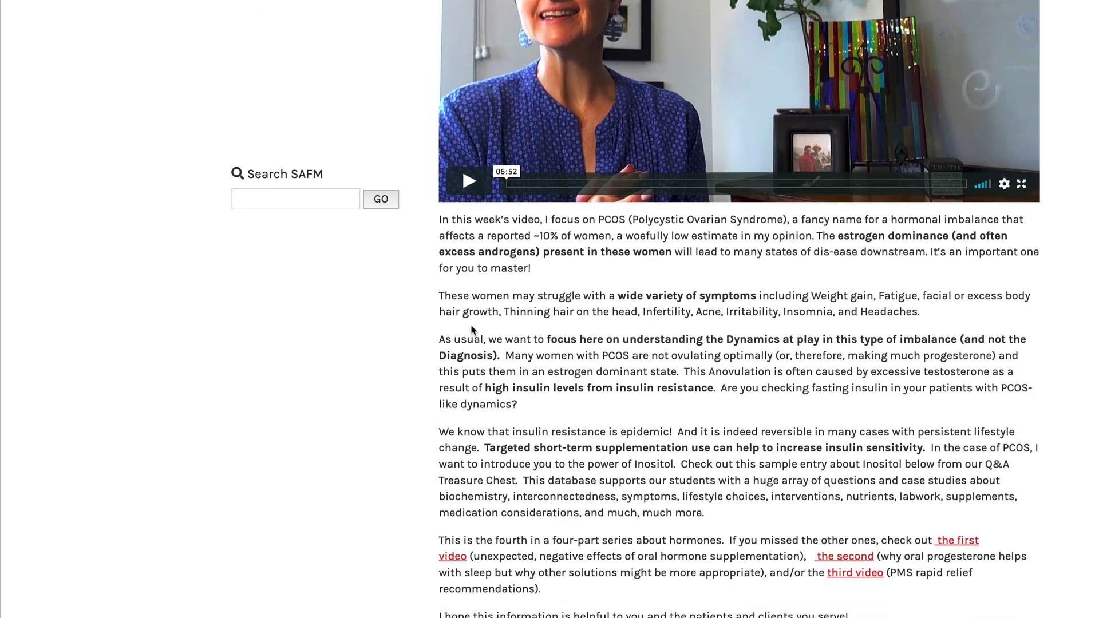
left_click_drag(441, 219, 649, 522)
left_click(650, 523)
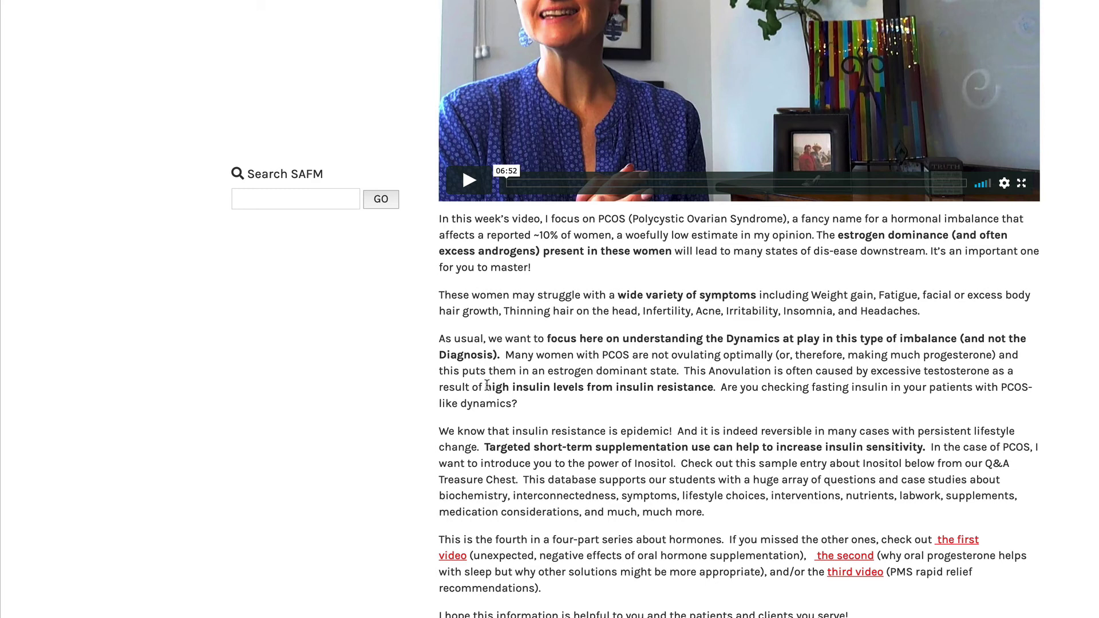
left_click_drag(487, 385, 706, 382)
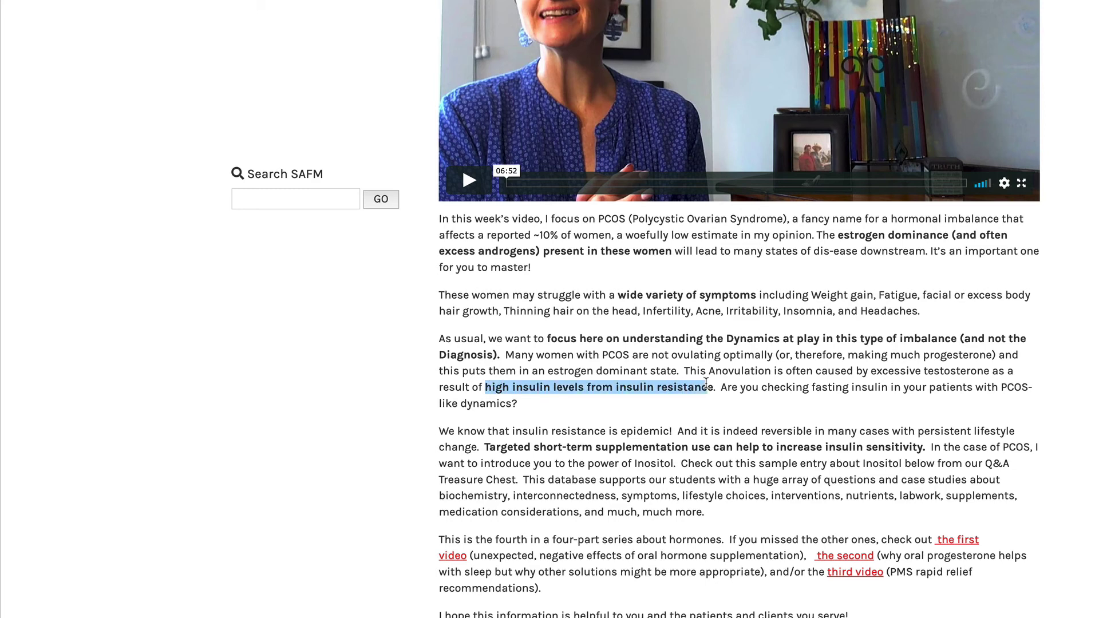
left_click(706, 382)
Highlight the mentions of PCOS in the article's paragraphs
left_click_drag(602, 355, 639, 353)
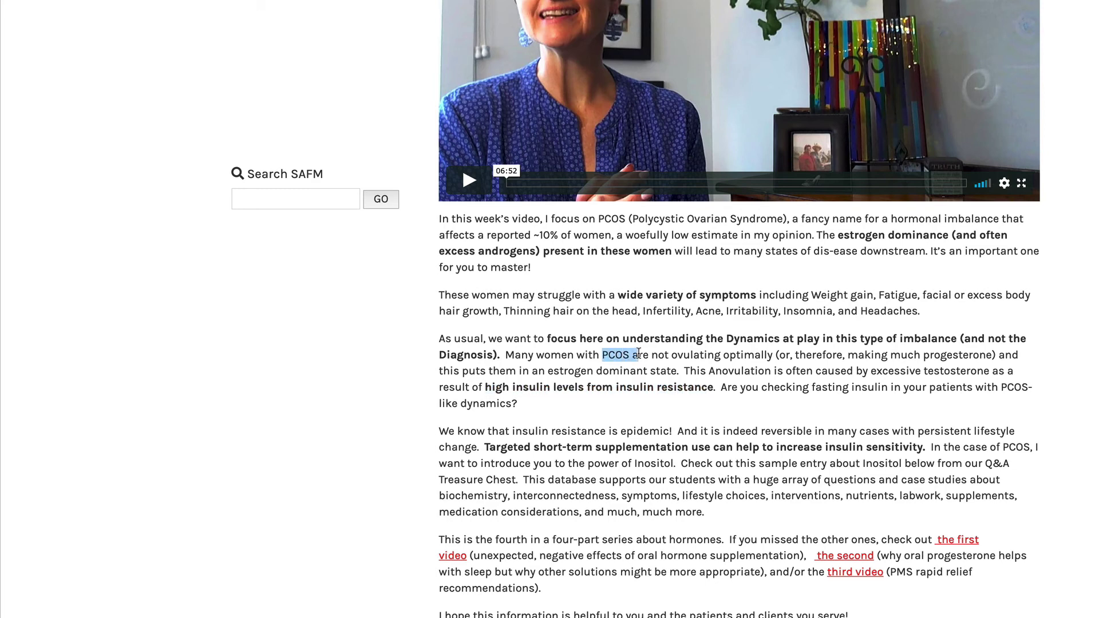
left_click(639, 353)
scroll(638, 351, "up", 1)
scroll(640, 357, "down", 2)
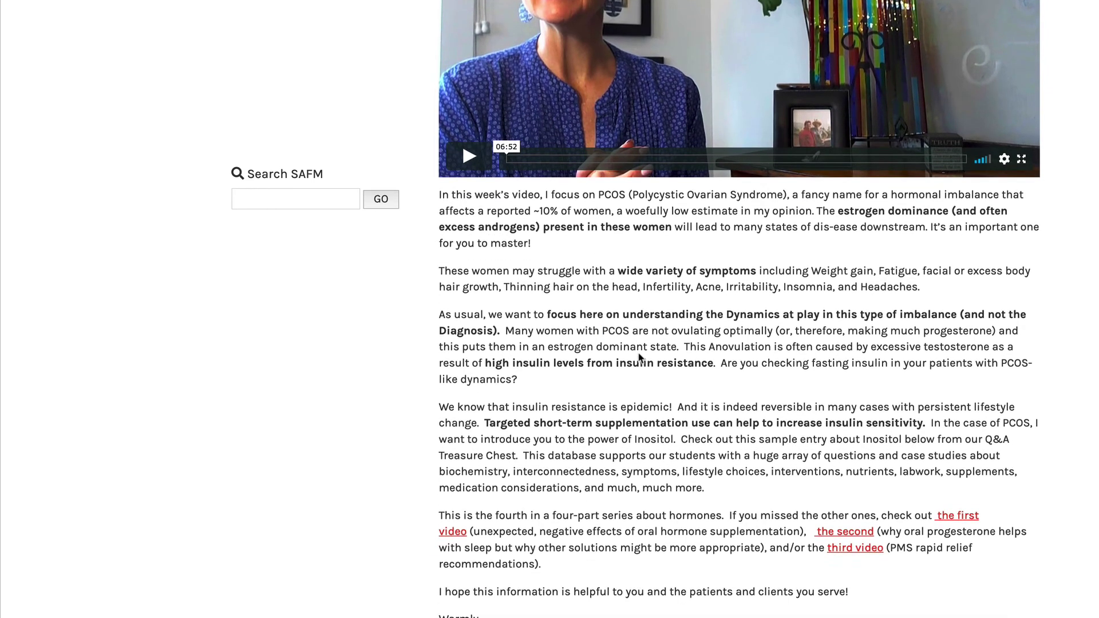
scroll(638, 358, "down", 2)
scroll(640, 357, "up", 3)
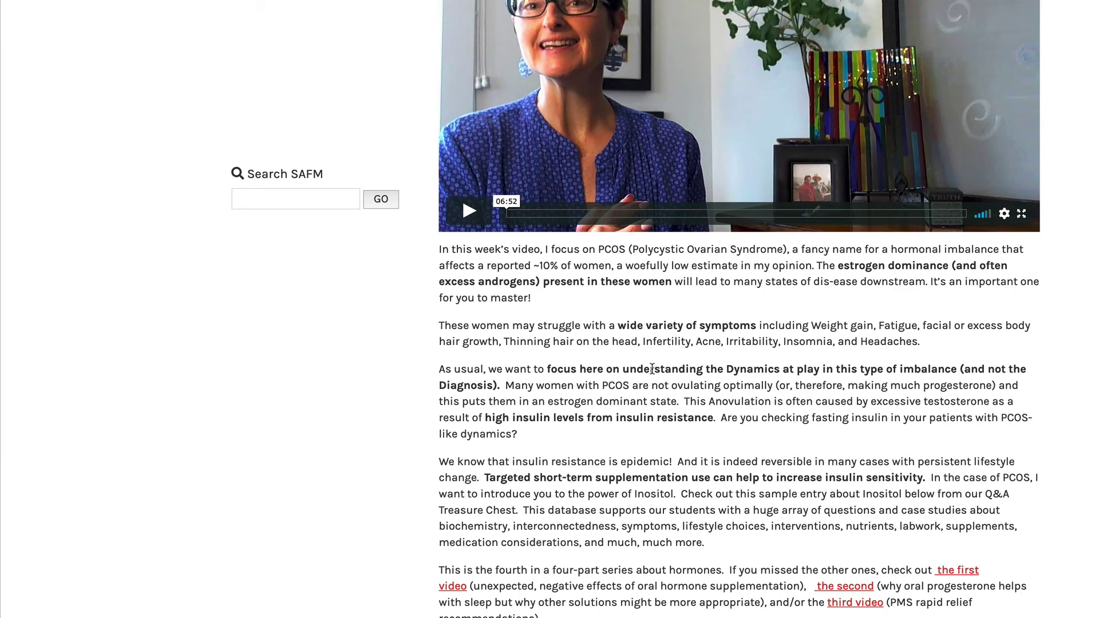
left_click_drag(602, 386, 624, 387)
left_click(624, 387)
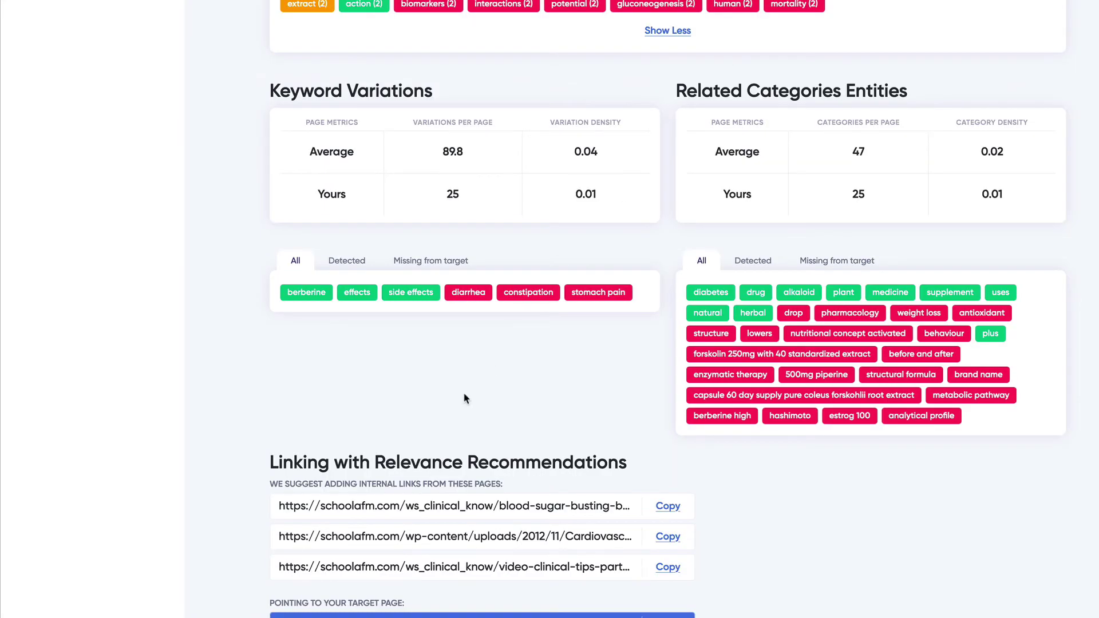
Highlight the entity tags from polycystic ovary syndrome through pcos
scroll(464, 399, "up", 15)
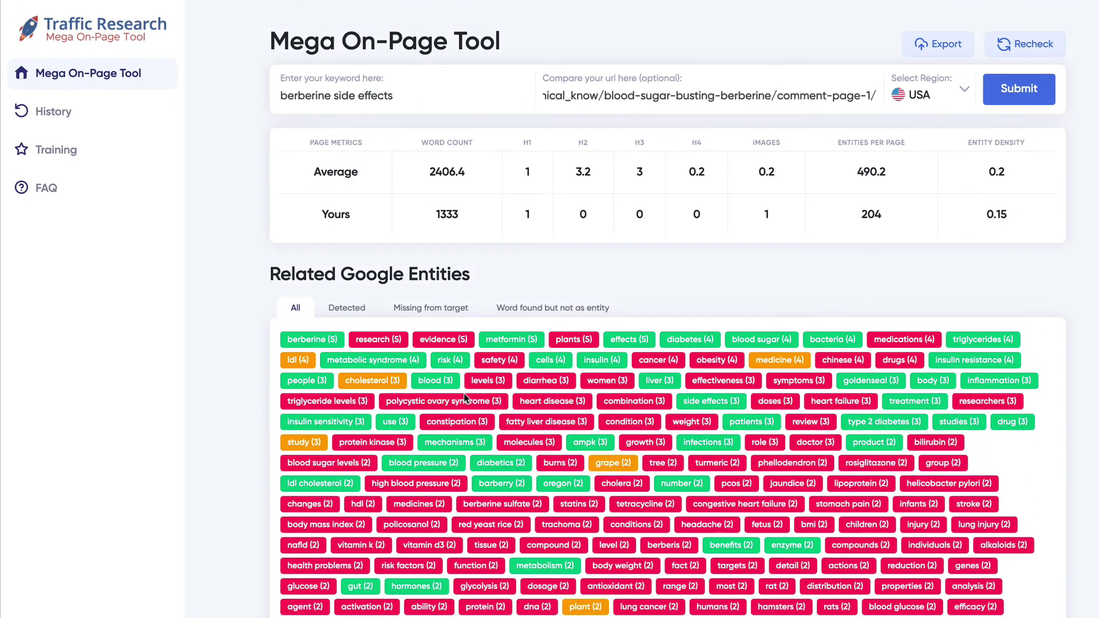
scroll(463, 394, "down", 2)
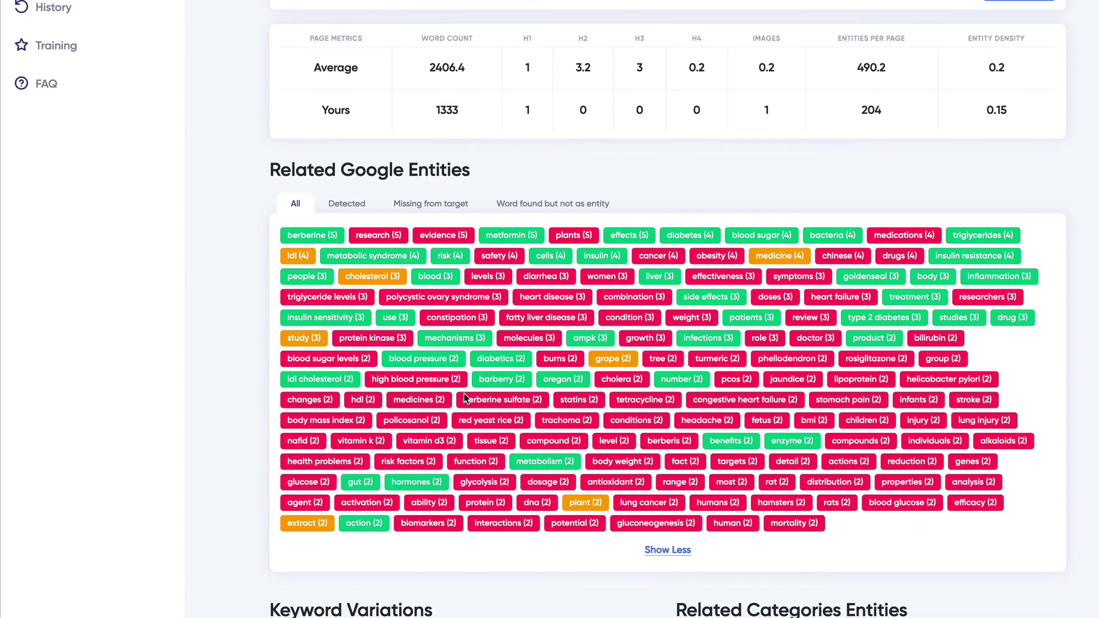
scroll(463, 393, "up", 2)
scroll(463, 393, "down", 1)
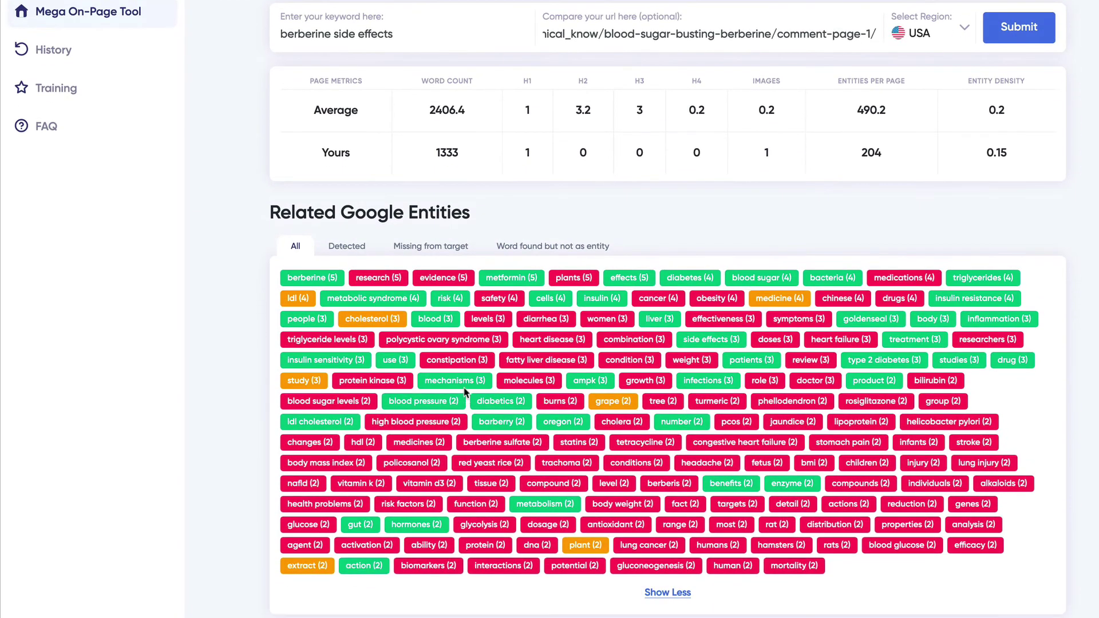
left_click_drag(392, 337, 801, 458)
left_click(827, 491)
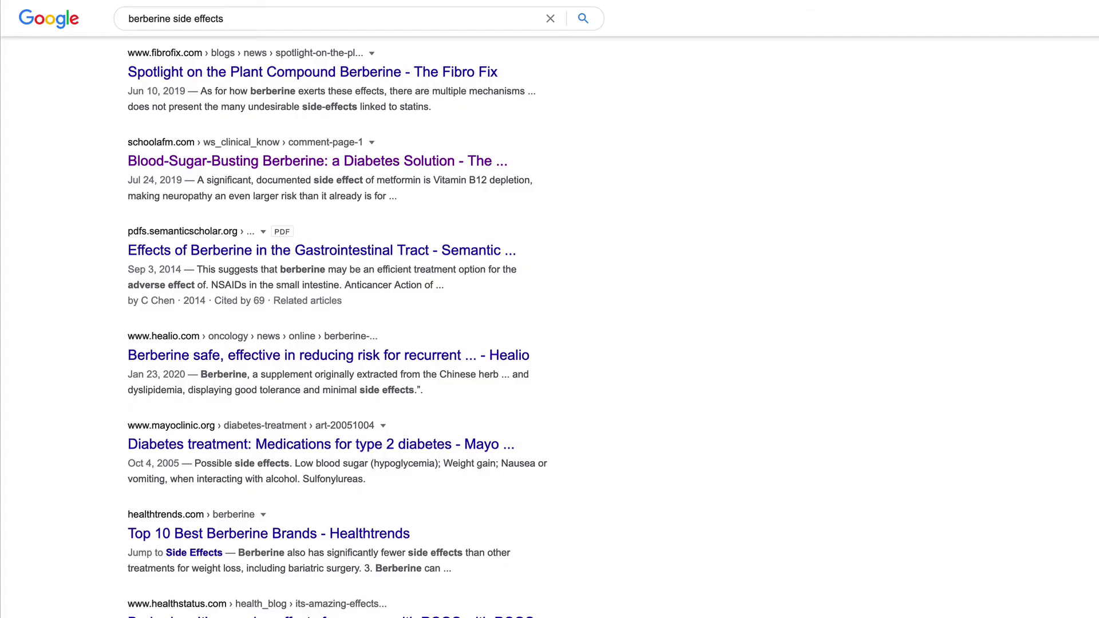
Scroll up the 'berberine side effects' Google results to the schoolafm.com Blood-Sugar-Busting Berberine listing
scroll(243, 229, "up", 1)
scroll(243, 229, "up", 20)
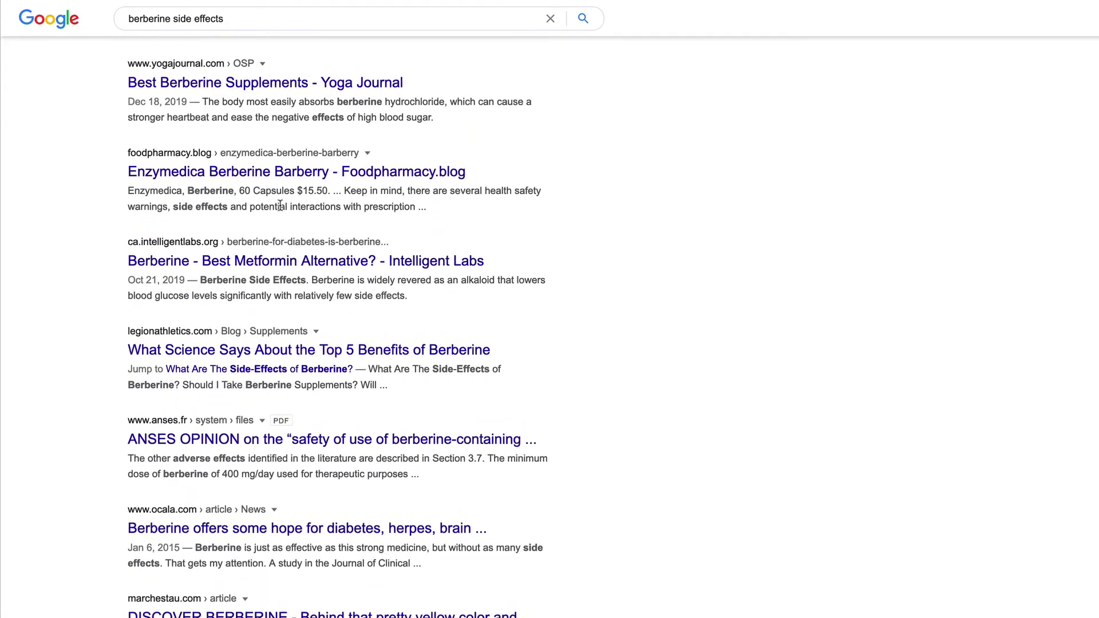
scroll(197, 206, "up", 20)
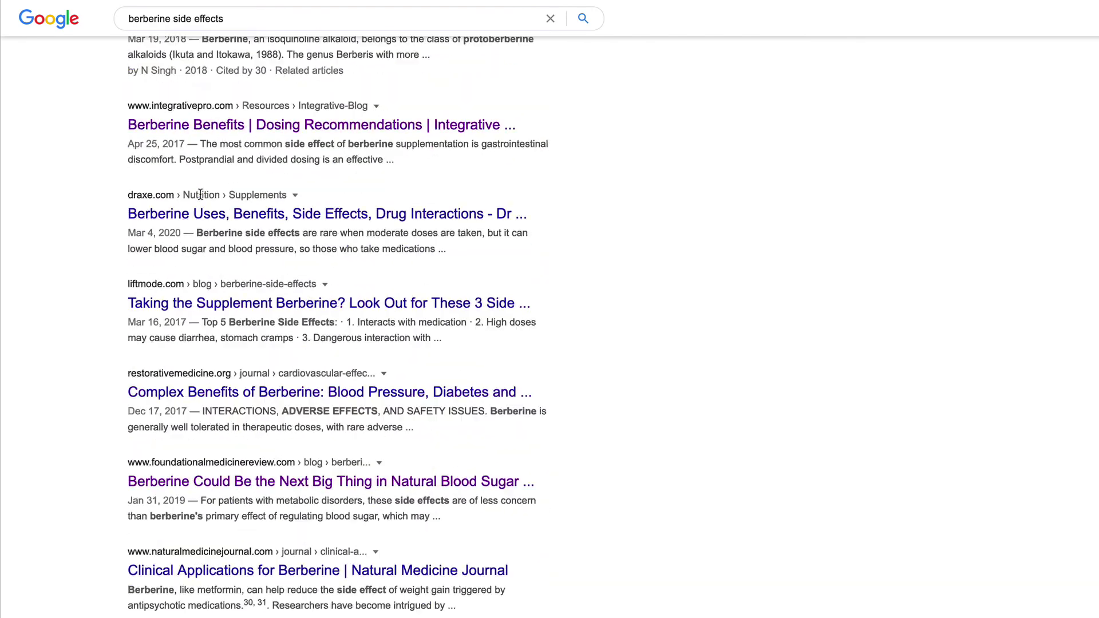
scroll(202, 199, "up", 3)
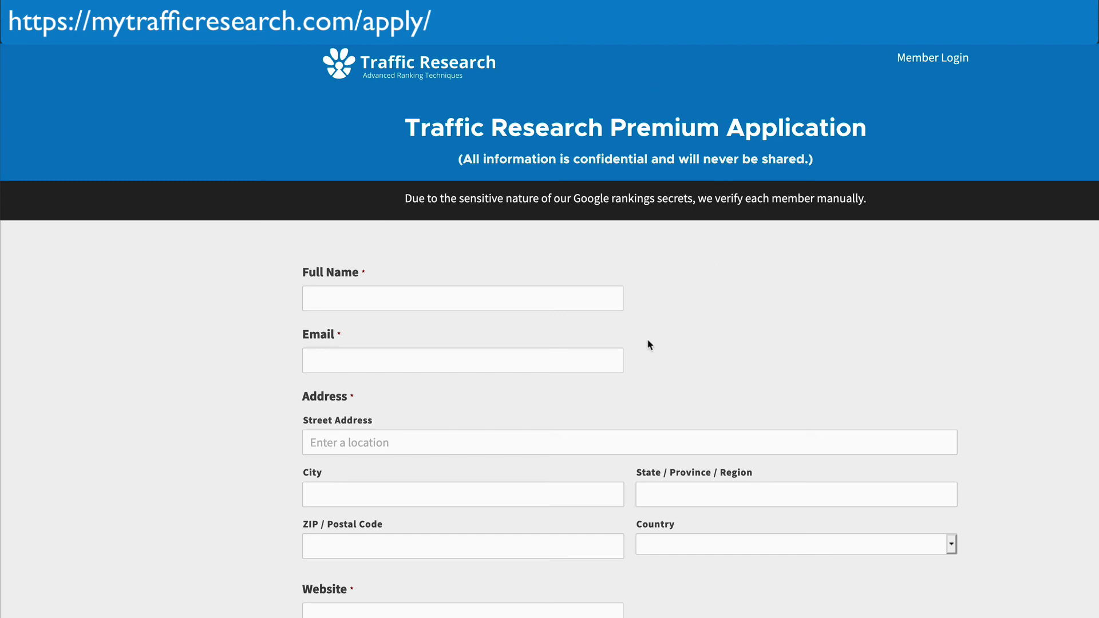
Scroll down the mytrafficresearch.com/apply page past the application form into the SEO training article cards
scroll(647, 340, "down", 8)
scroll(647, 341, "down", 3)
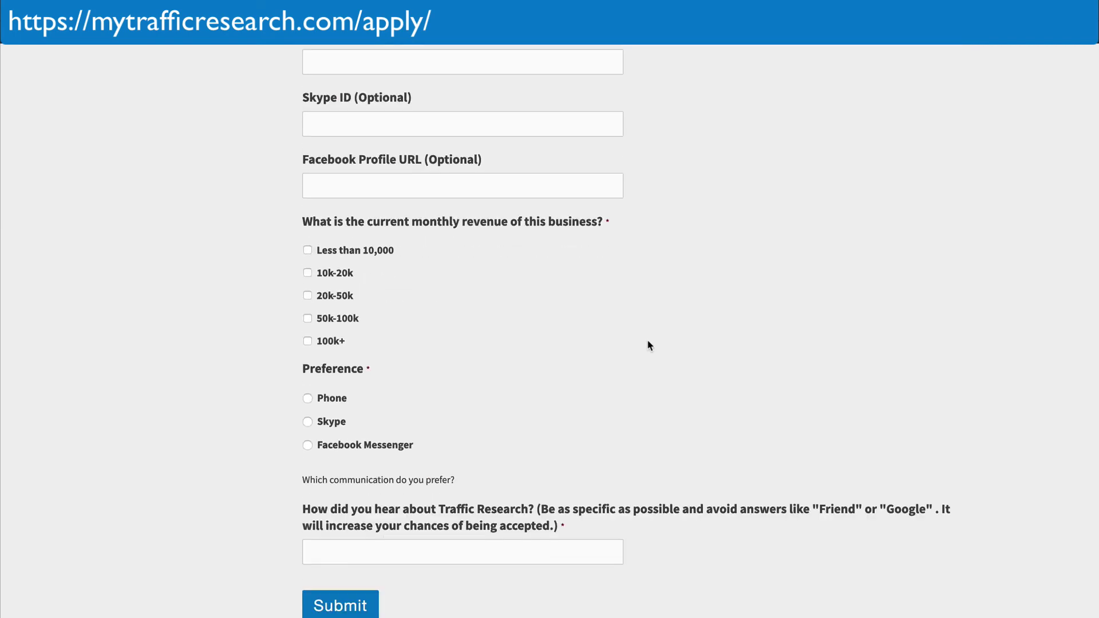
scroll(650, 344, "up", 8)
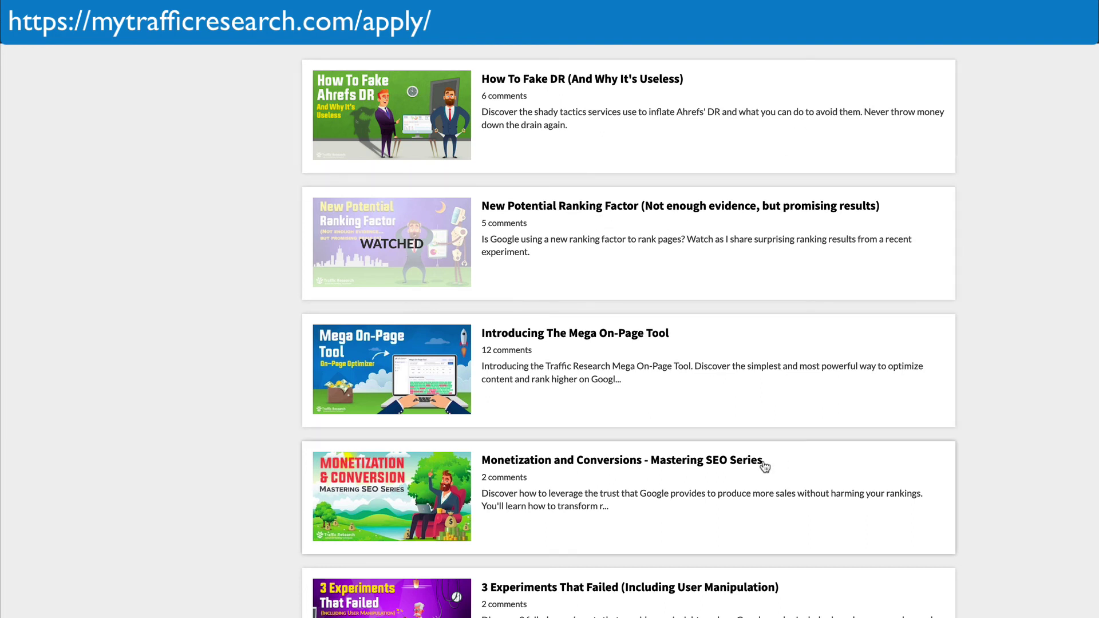
scroll(765, 466, "down", 5)
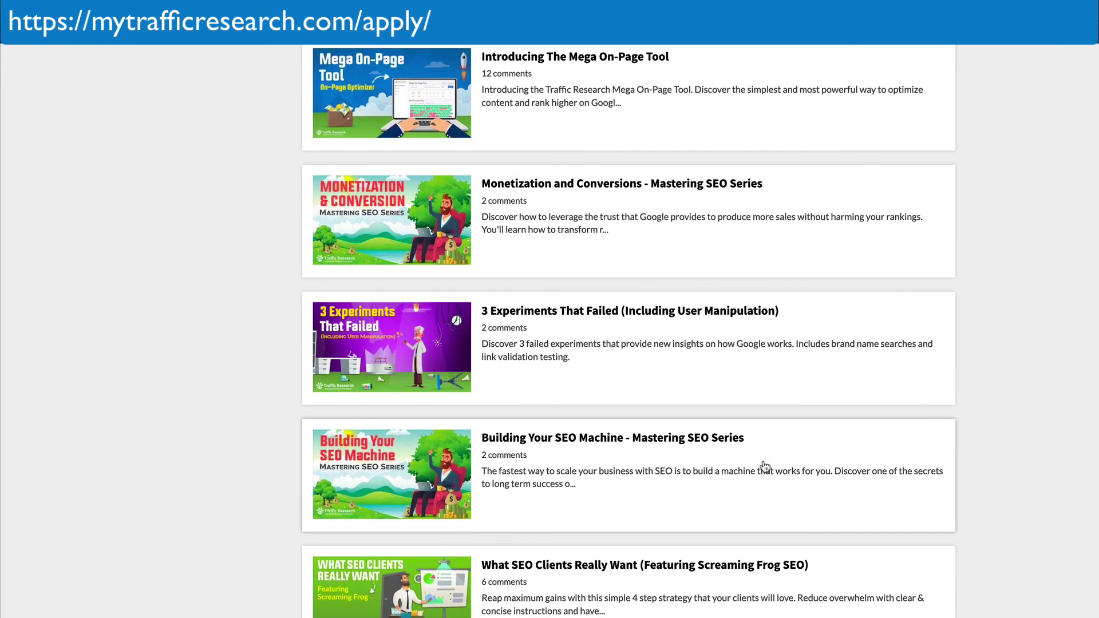
scroll(765, 466, "down", 5)
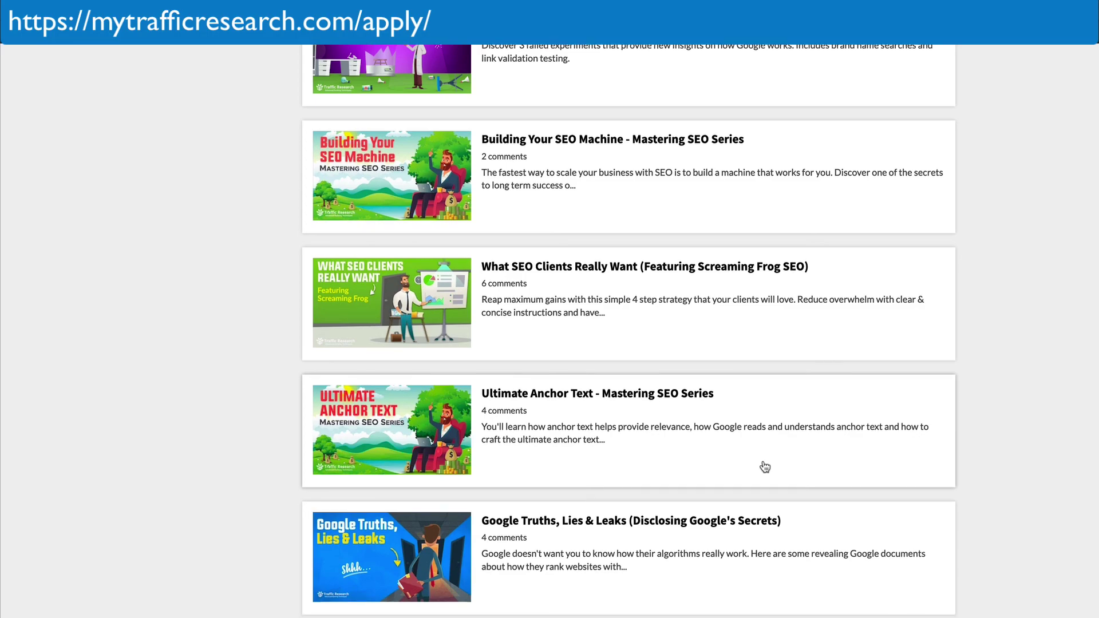
scroll(765, 466, "down", 10)
scroll(765, 467, "down", 8)
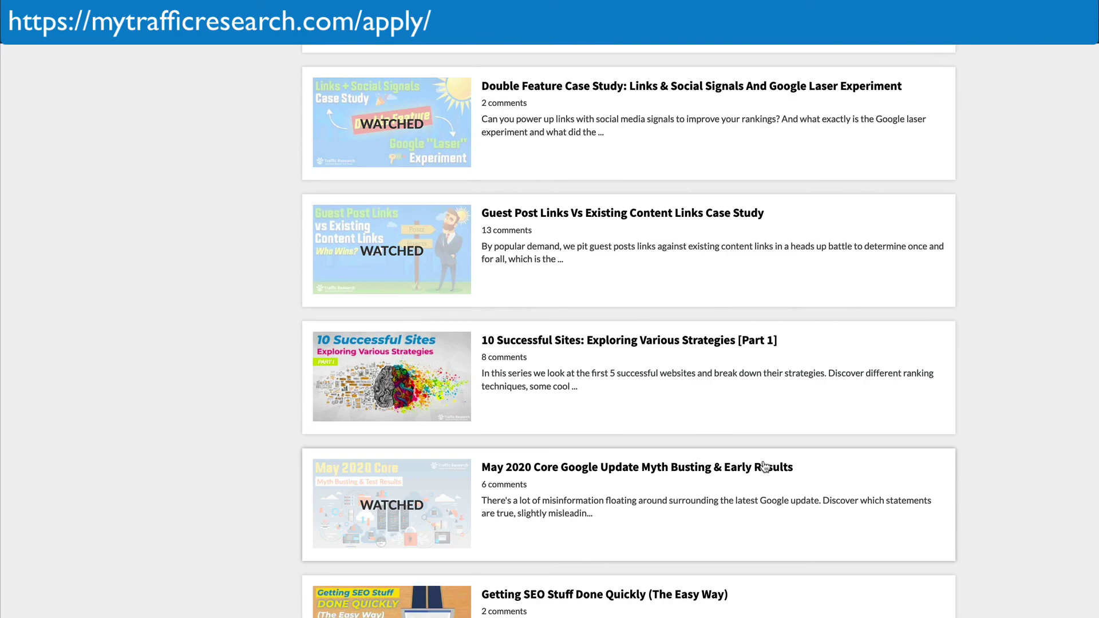
scroll(765, 466, "down", 5)
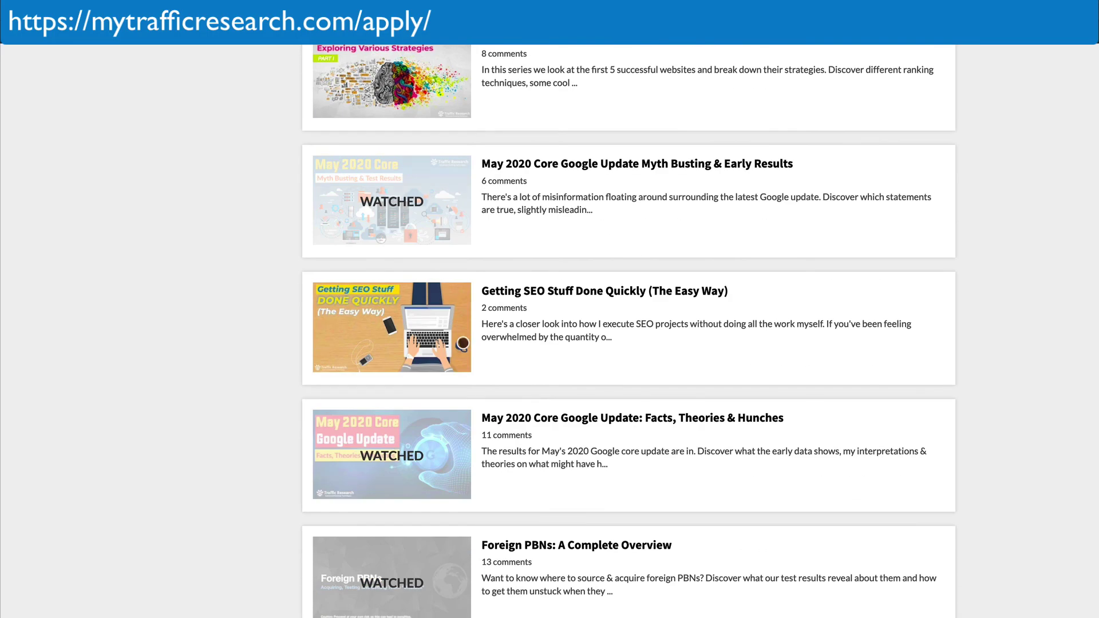